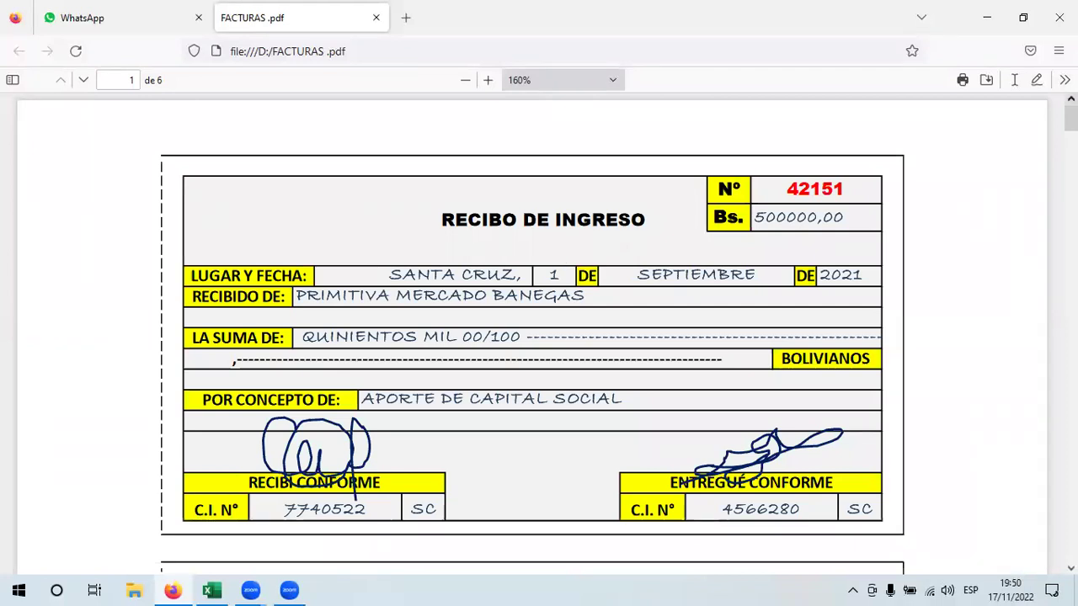
Examine the capital contribution receipts and the Banco Cumbre deposit slip's amount in figures and words in the FACTURAS PDF.
scroll(930, 214, down, 10)
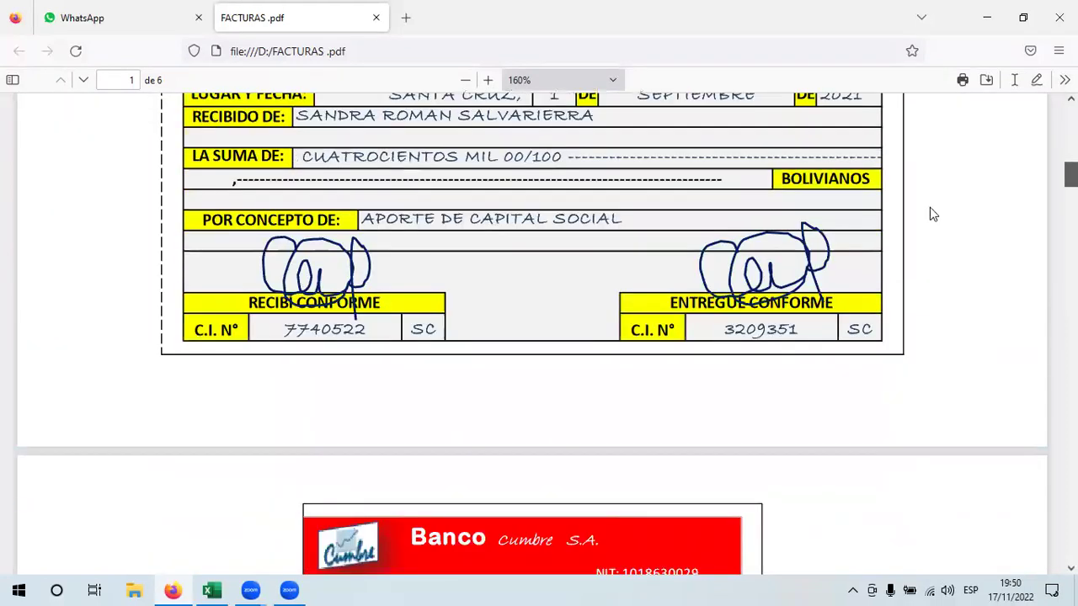
scroll(552, 249, down, 5)
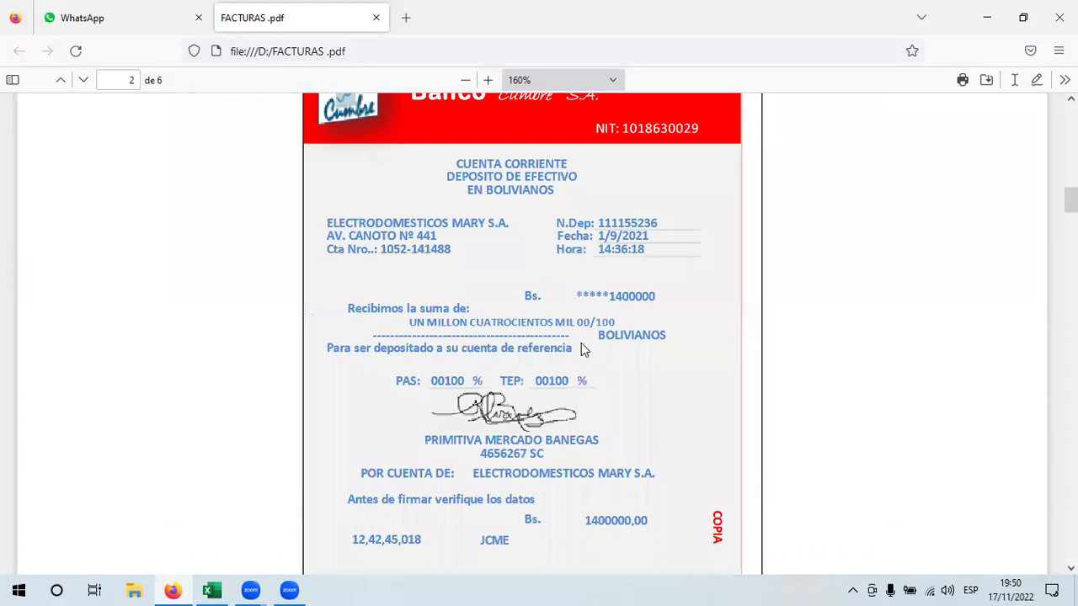
double_click(634, 299)
drag(610, 299, 655, 298)
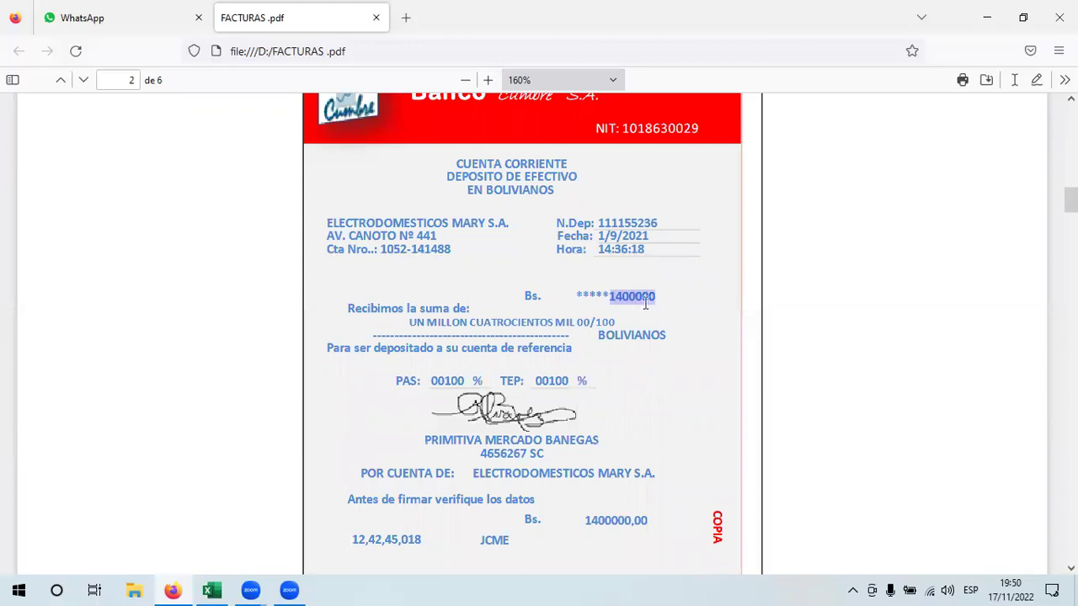
drag(413, 328, 571, 324)
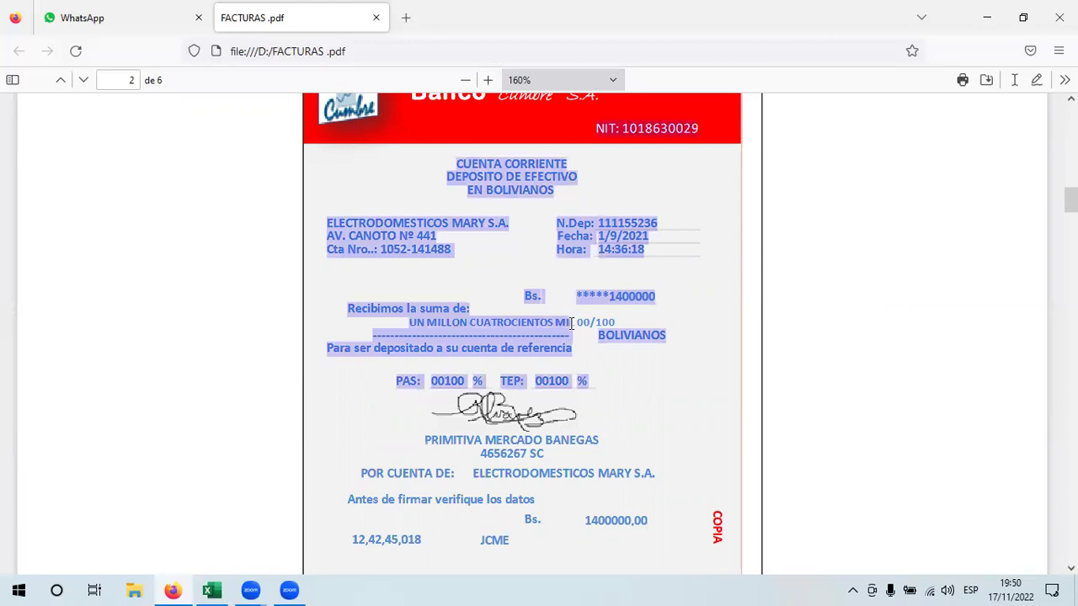
click(576, 324)
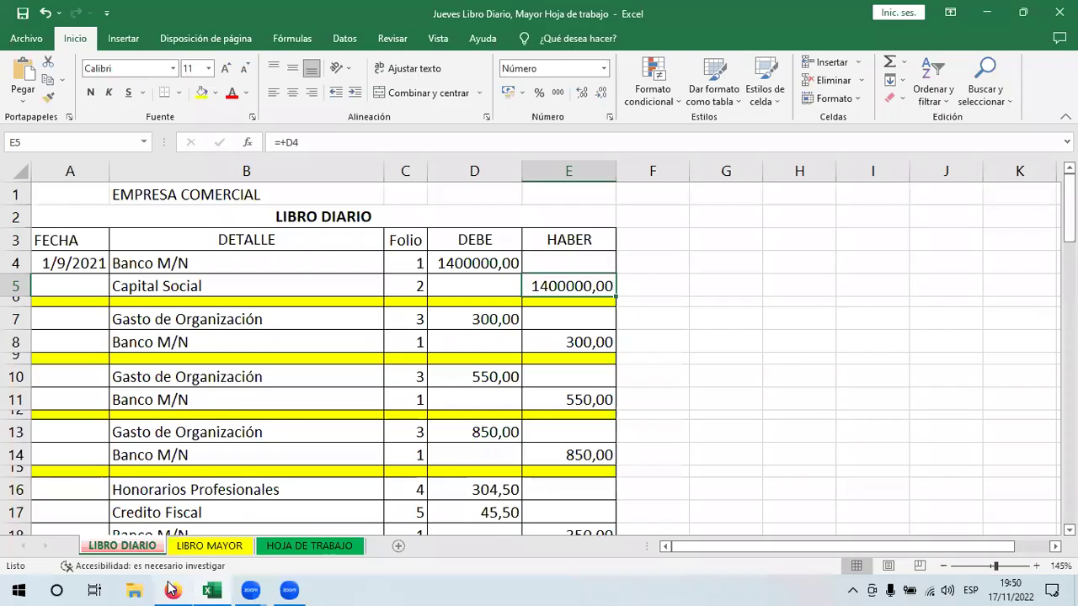
Compare the Araoz & Asociados invoice for the incorporation minutes in Firefox with its Gasto de Organización and Banco M/N entry in the Excel journal.
click(171, 590)
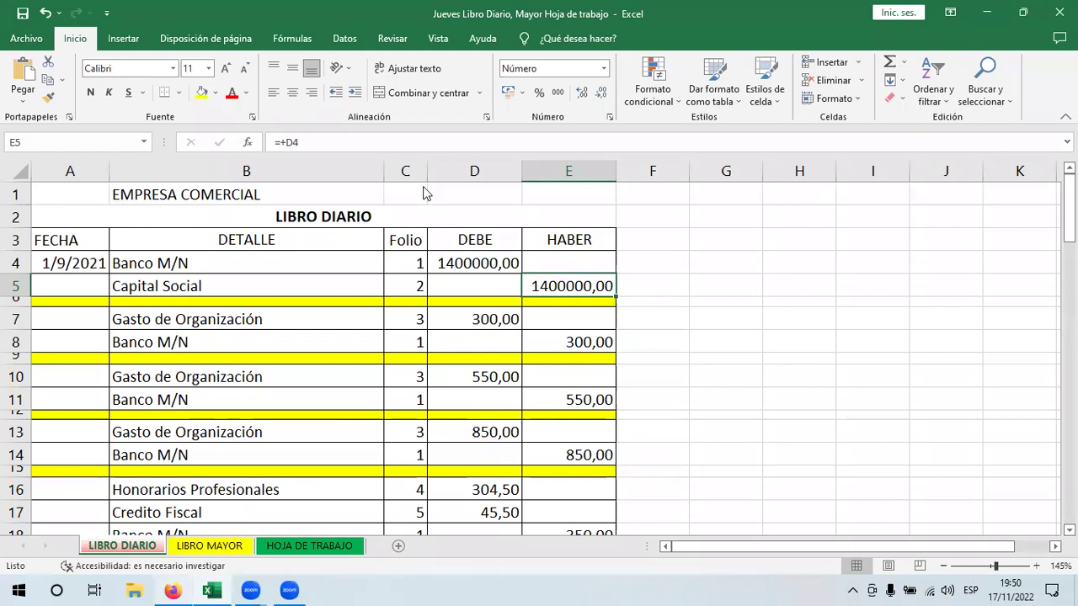
key(alt+Tab)
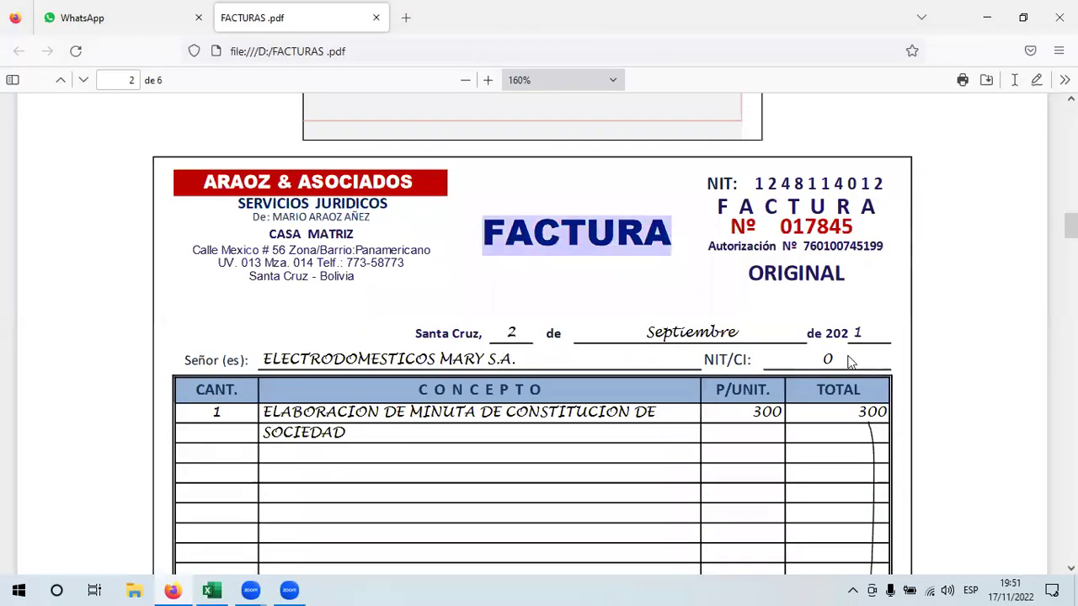
click(756, 385)
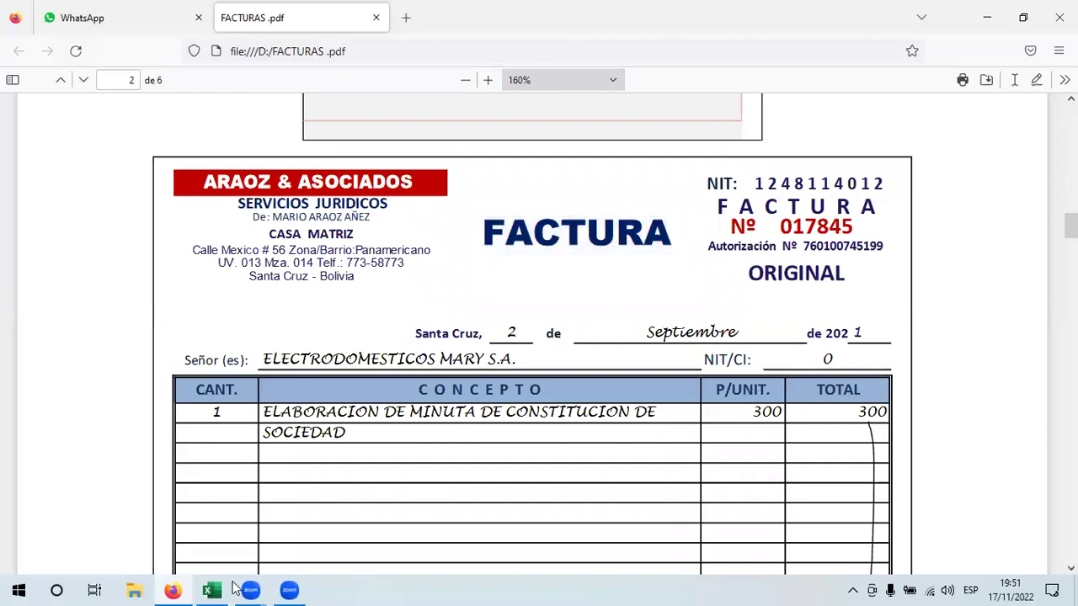
key(alt+Tab)
click(269, 322)
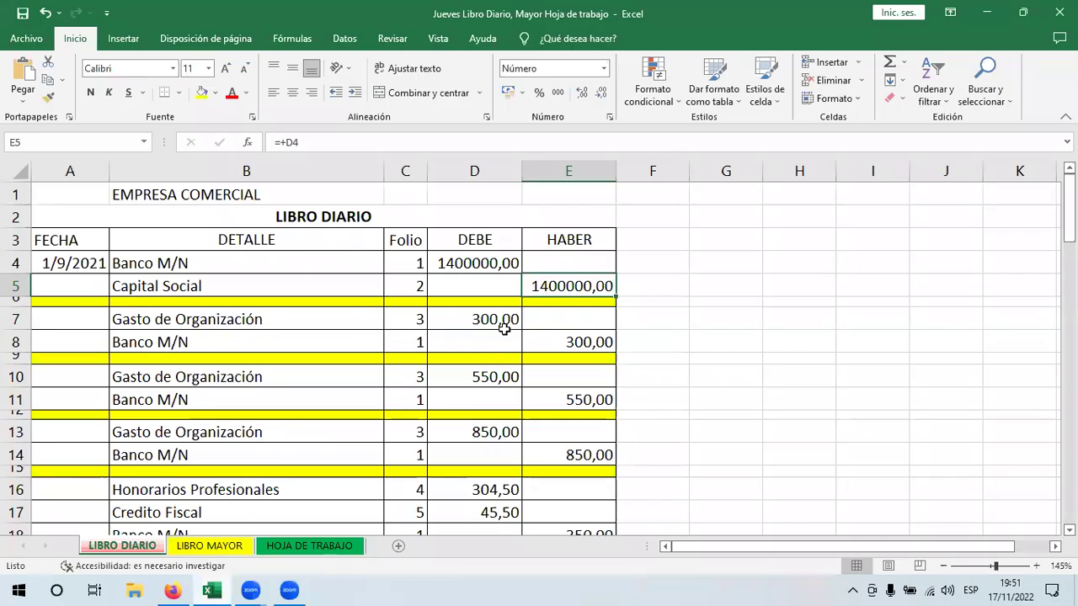
click(577, 341)
click(222, 342)
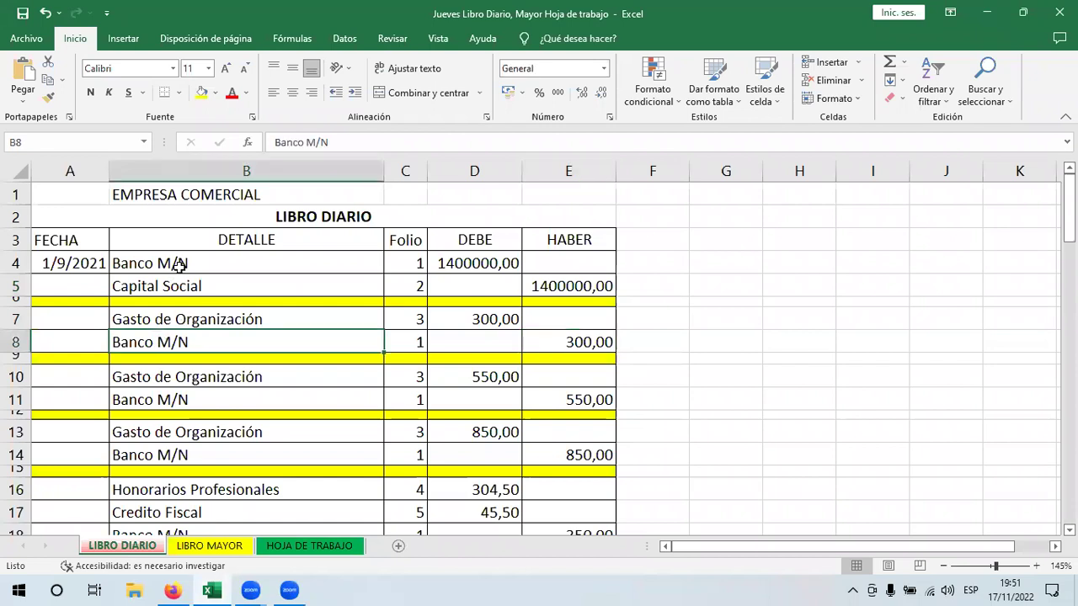
click(413, 263)
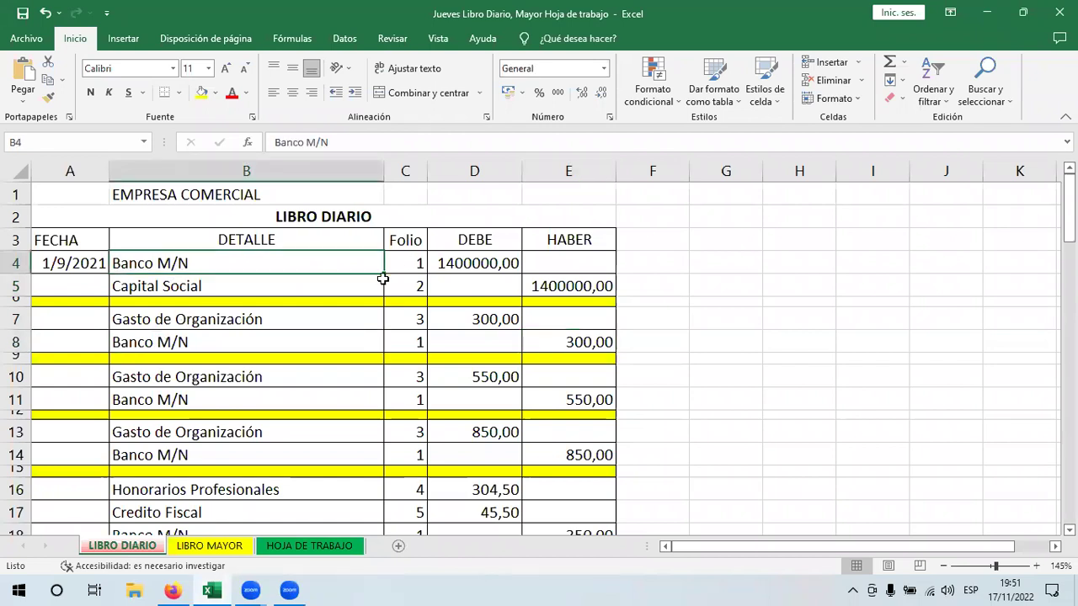
Switch to the invoices PDF in Firefox and examine the Notaria de Fe Publica invoice's issuer, detail and unit price.
click(172, 590)
scroll(179, 124, down, 8)
drag(173, 124, 426, 124)
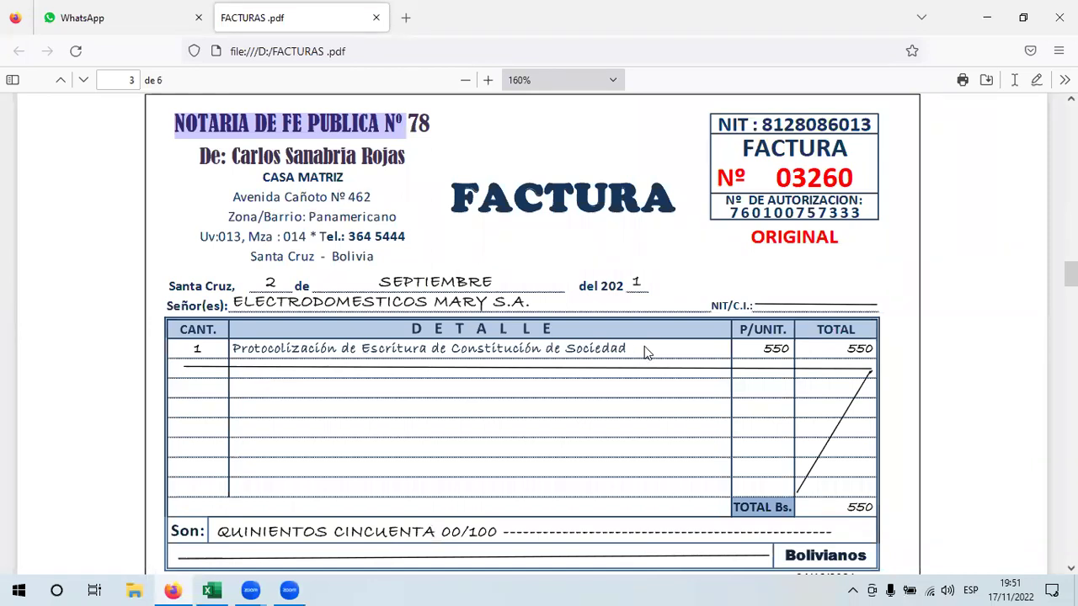
click(715, 330)
drag(770, 357, 793, 349)
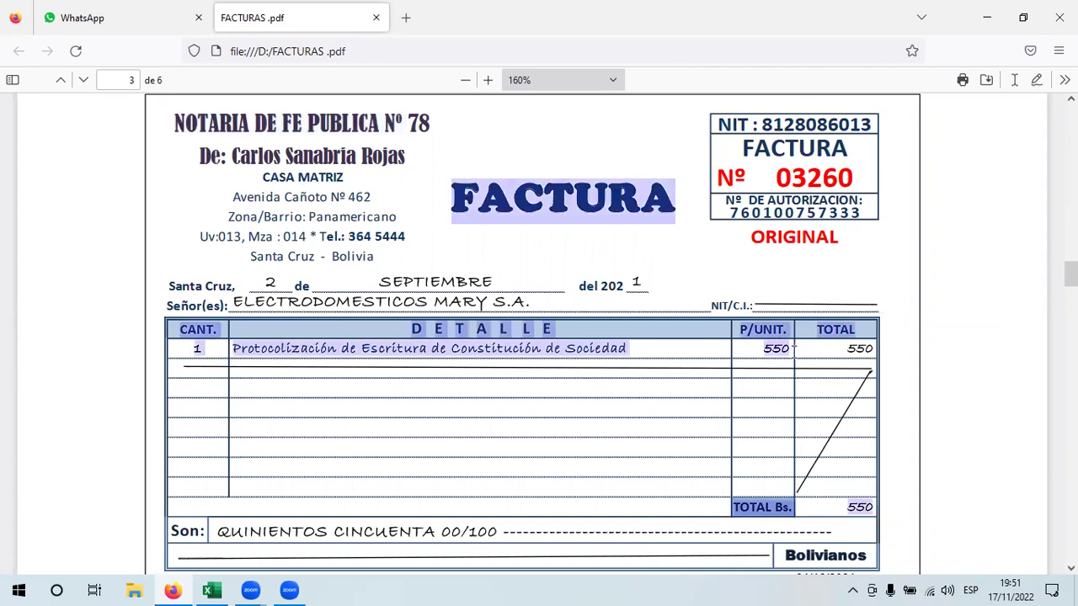
click(791, 354)
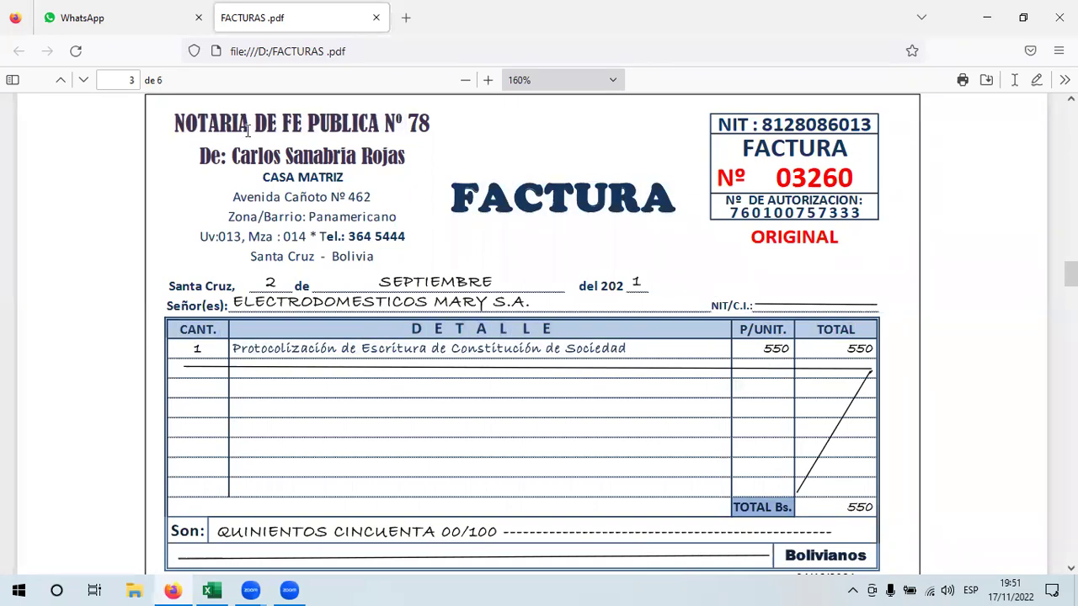
drag(331, 148, 424, 151)
click(456, 206)
Review the preceding PDF documents down to the notary invoice and compare that invoice with journal rows 10 and 11 in Excel.
drag(1071, 274, 1071, 143)
scroll(1050, 142, down, 10)
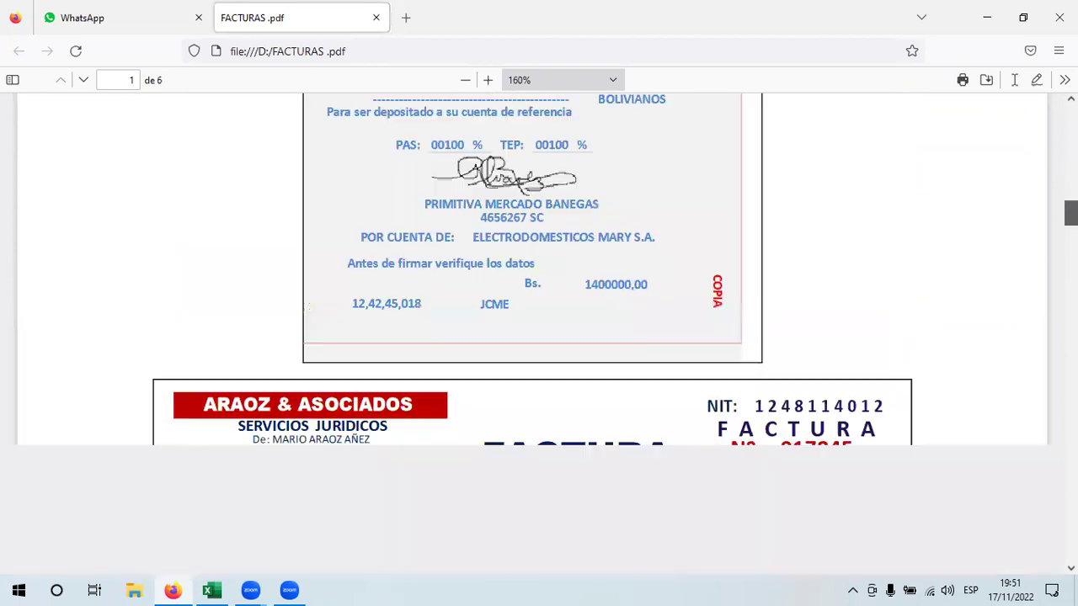
scroll(539, 337, up, 1)
scroll(539, 337, down, 5)
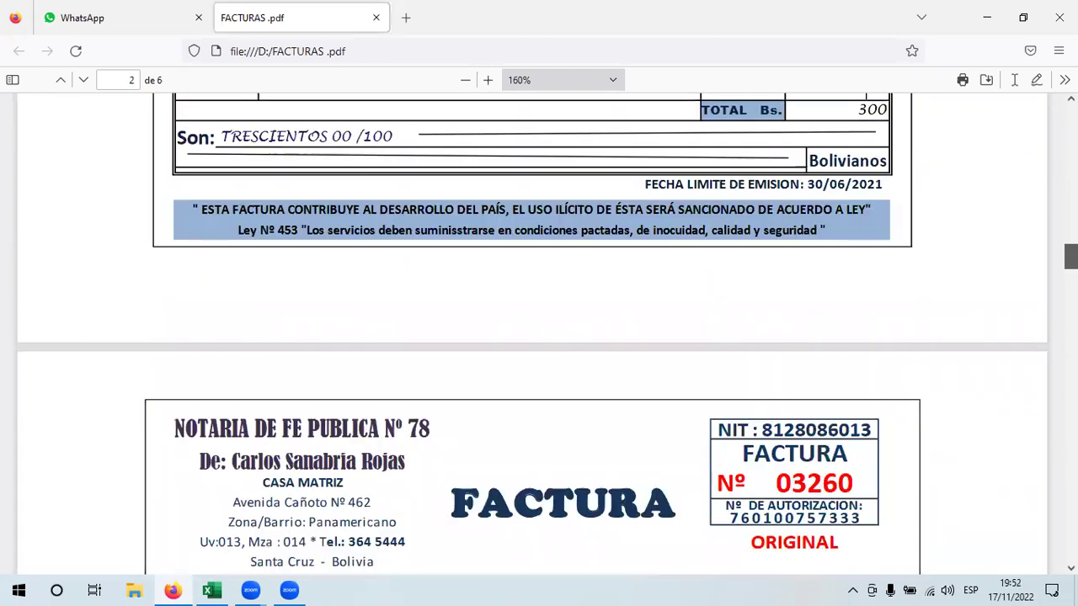
scroll(539, 337, down, 3)
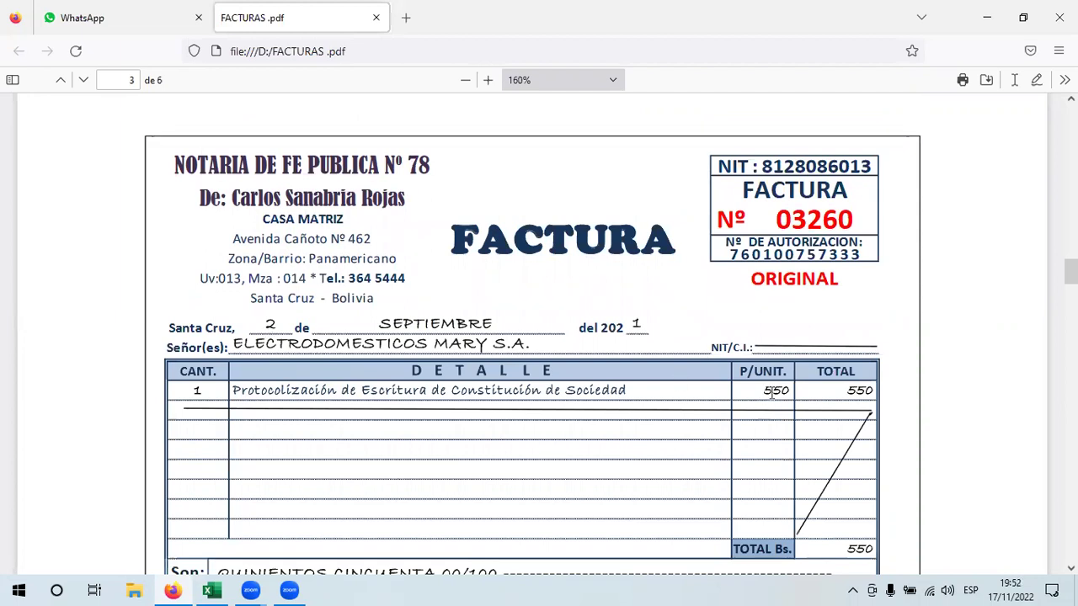
click(211, 590)
click(502, 392)
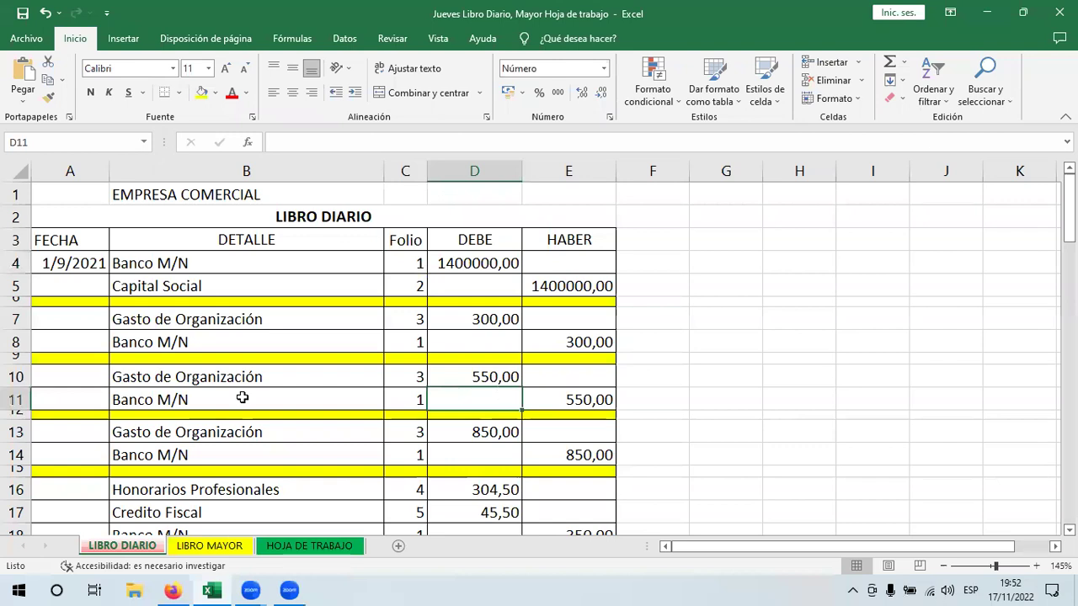
click(173, 381)
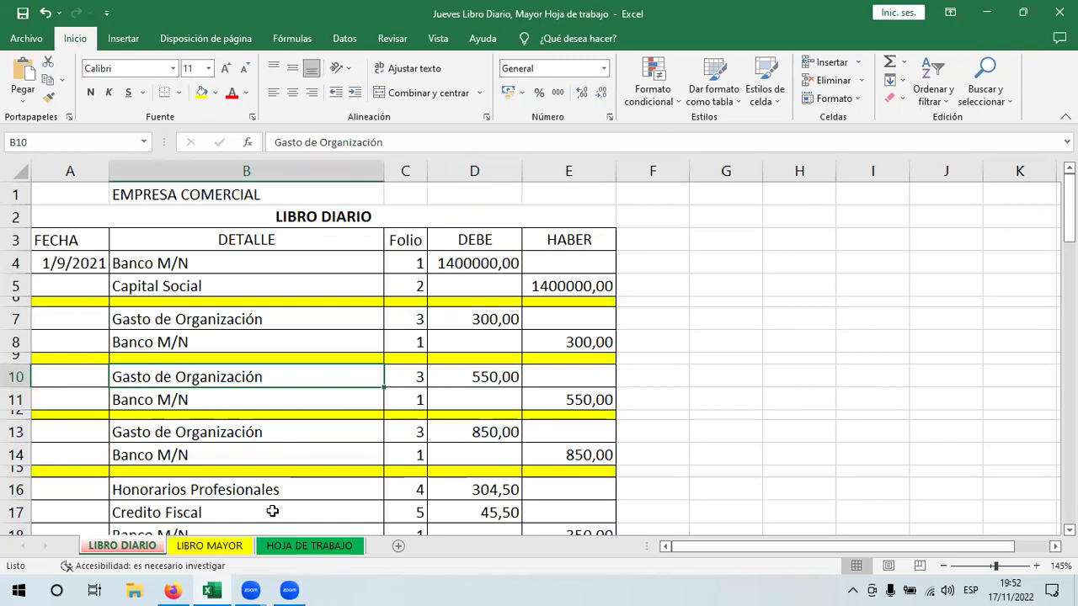
Examine the auditor's Balance de Apertura invoice in Firefox and compare it with the organization expense entry in rows 13 and 14 in Excel.
click(173, 590)
scroll(264, 262, down, 10)
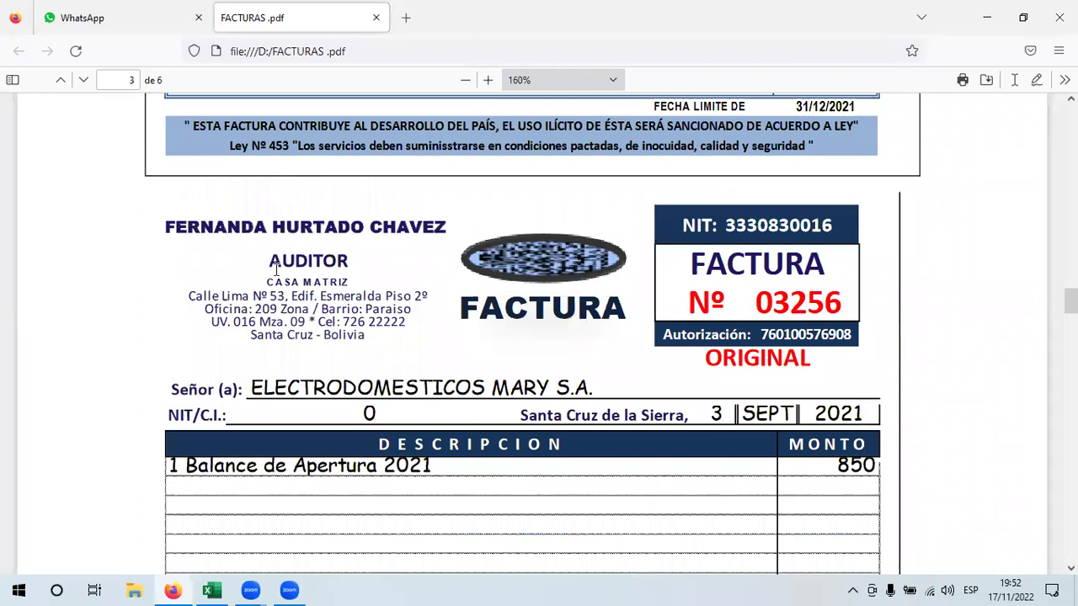
double_click(357, 267)
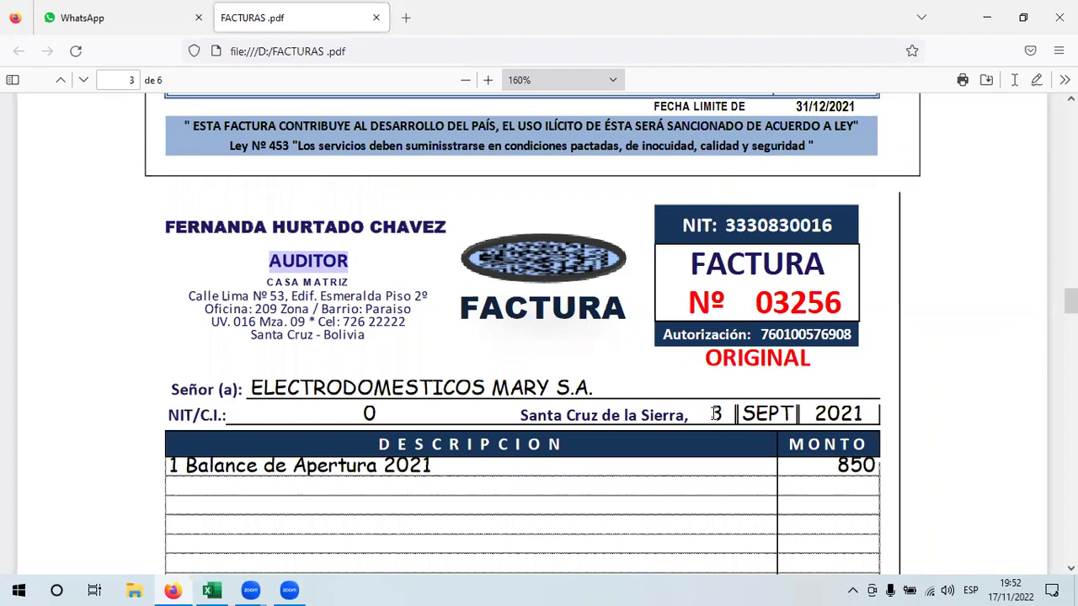
drag(713, 413, 733, 421)
click(267, 476)
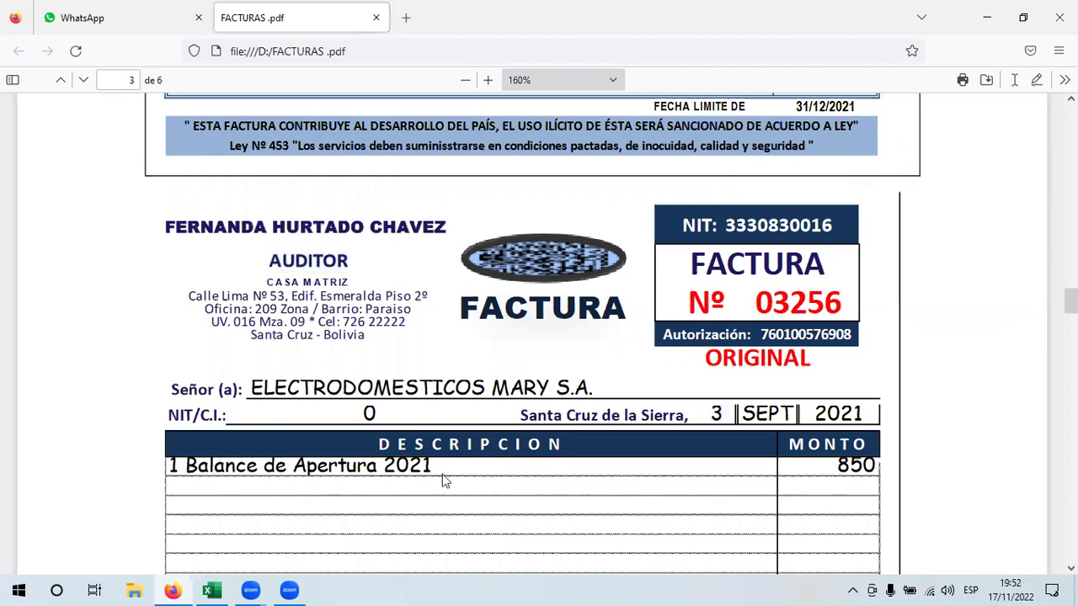
click(212, 590)
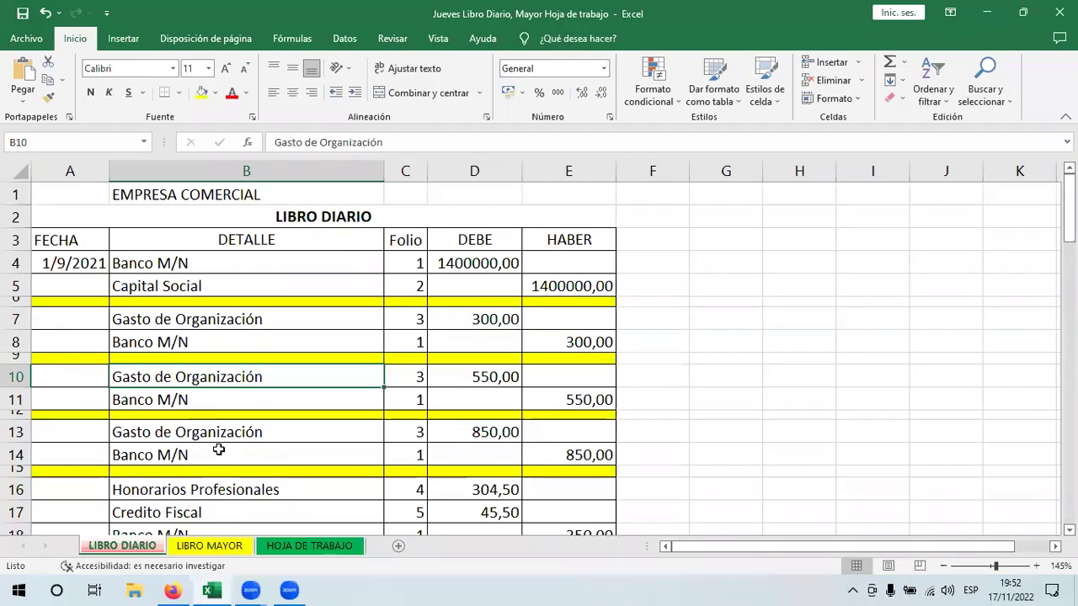
click(501, 436)
click(215, 438)
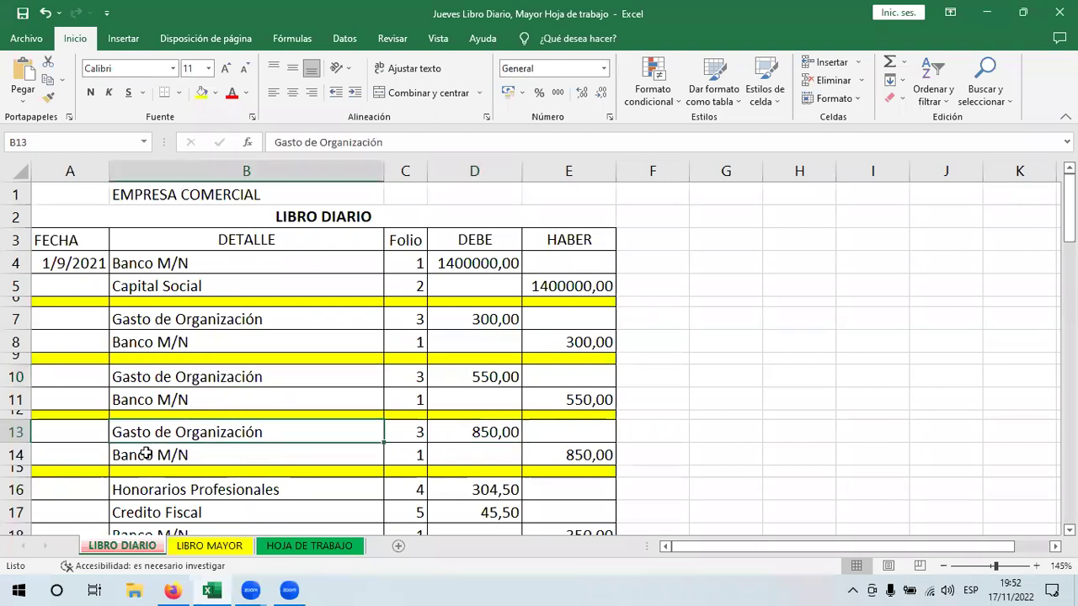
key(Down)
Locate the Honorarios Profesionales entry in the journal, then examine the concept and price on the Araoz & Asociados rental contract invoice in Firefox.
click(1070, 202)
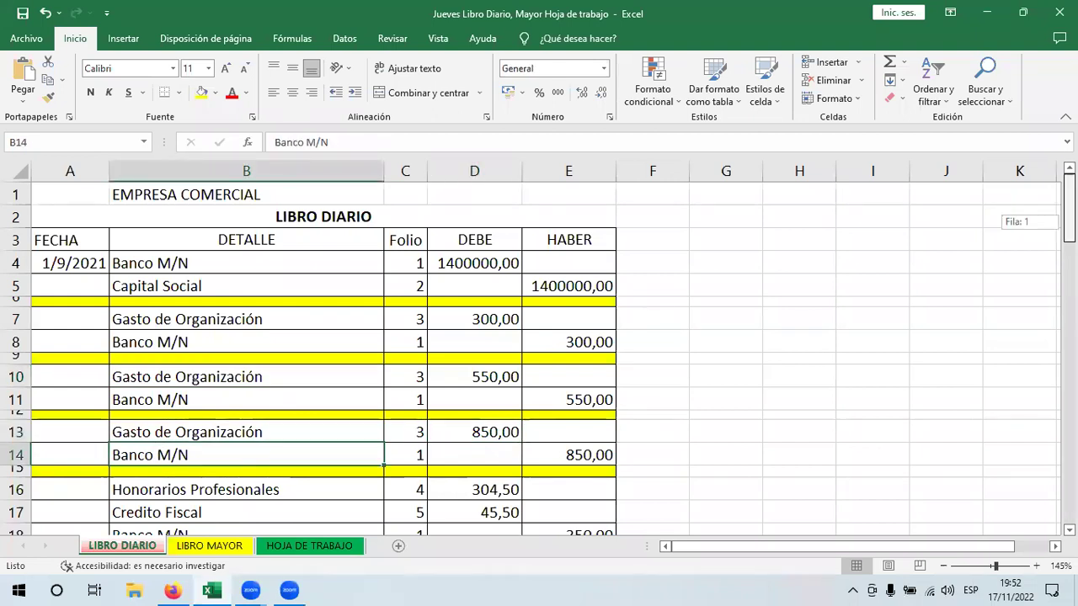
scroll(273, 379, down, 1)
click(236, 397)
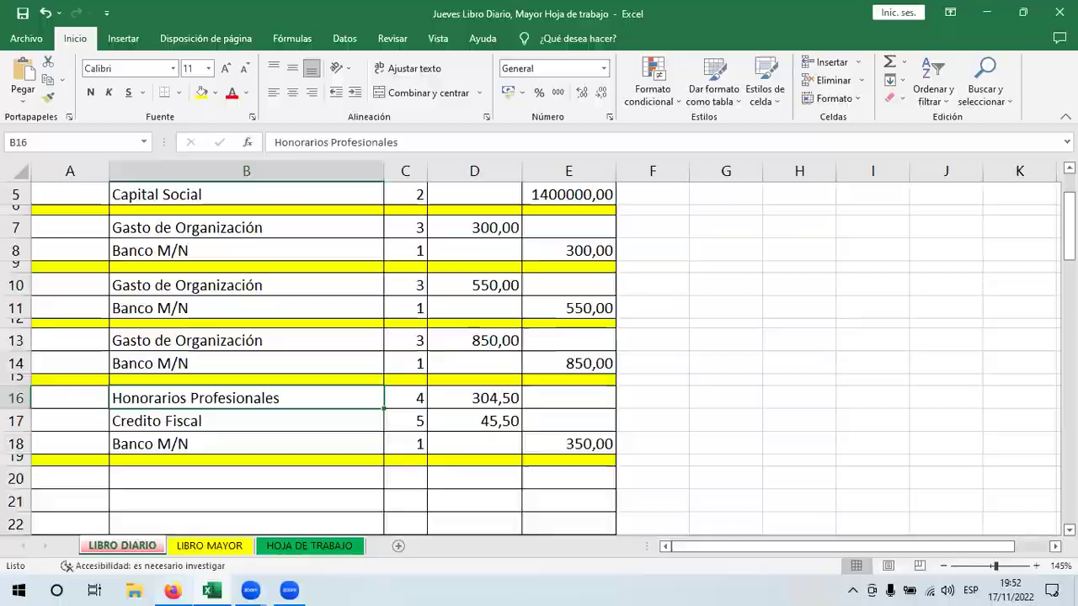
click(172, 590)
scroll(746, 385, down, 10)
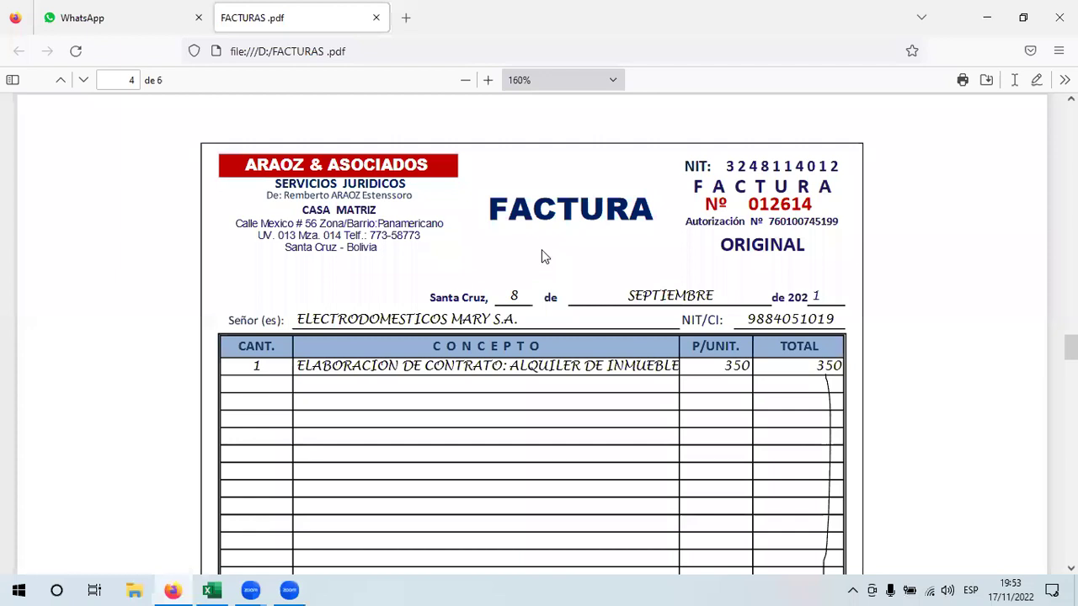
drag(677, 371, 510, 371)
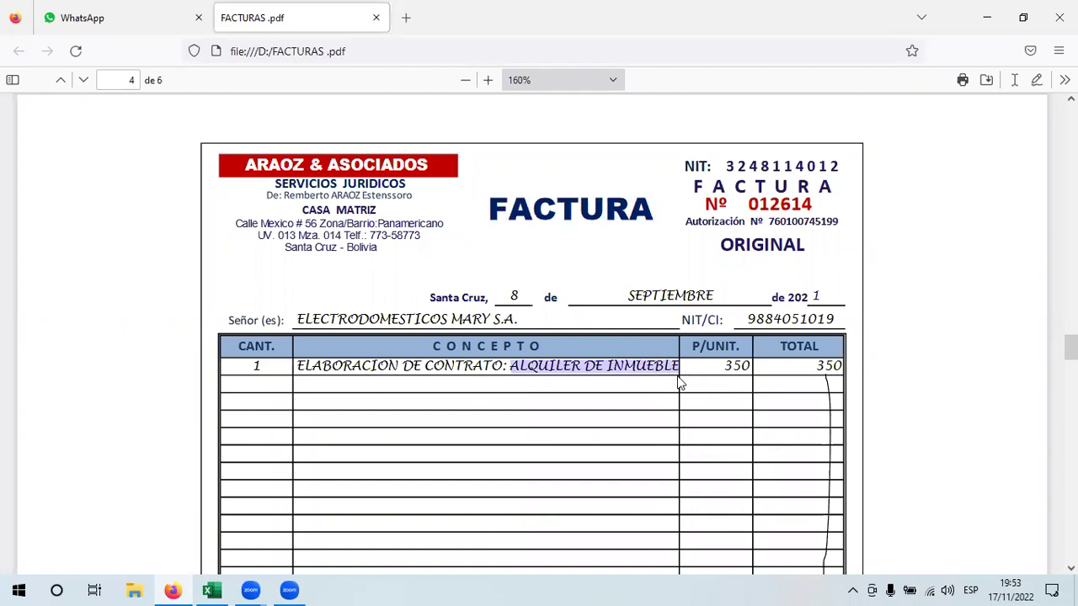
drag(724, 375, 773, 379)
click(772, 379)
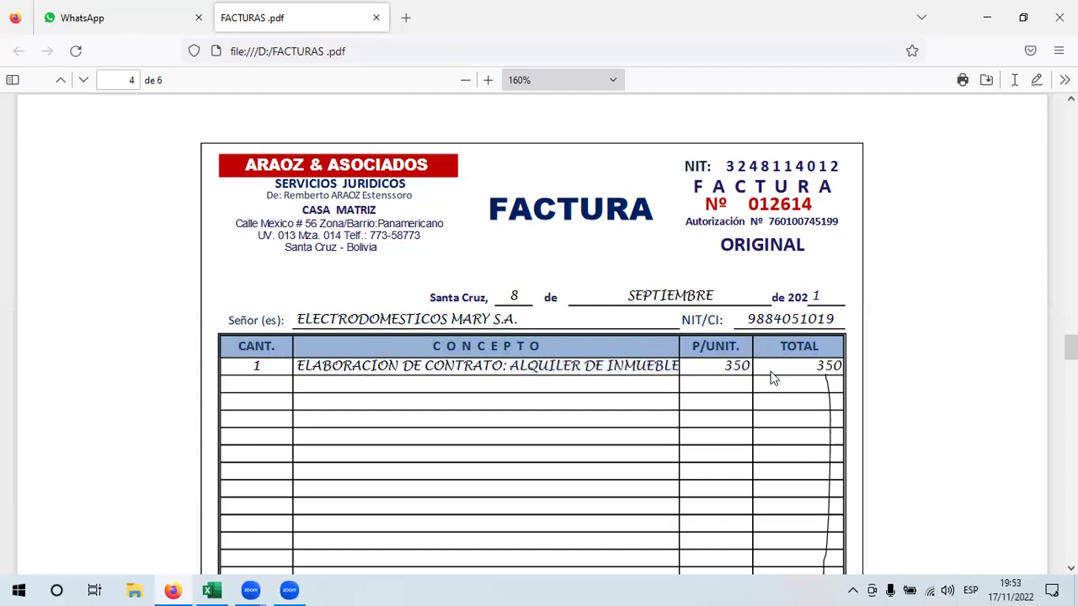
Examine the customer name and NIT/CI fields on the rental contract invoice.
drag(750, 322, 842, 322)
drag(549, 311, 780, 328)
drag(298, 320, 522, 322)
drag(744, 326, 223, 590)
Switch to Excel and inspect the formulas behind the Honorarios Profesionales and Credito Fiscal amounts in D16 and D17.
click(213, 591)
double_click(509, 401)
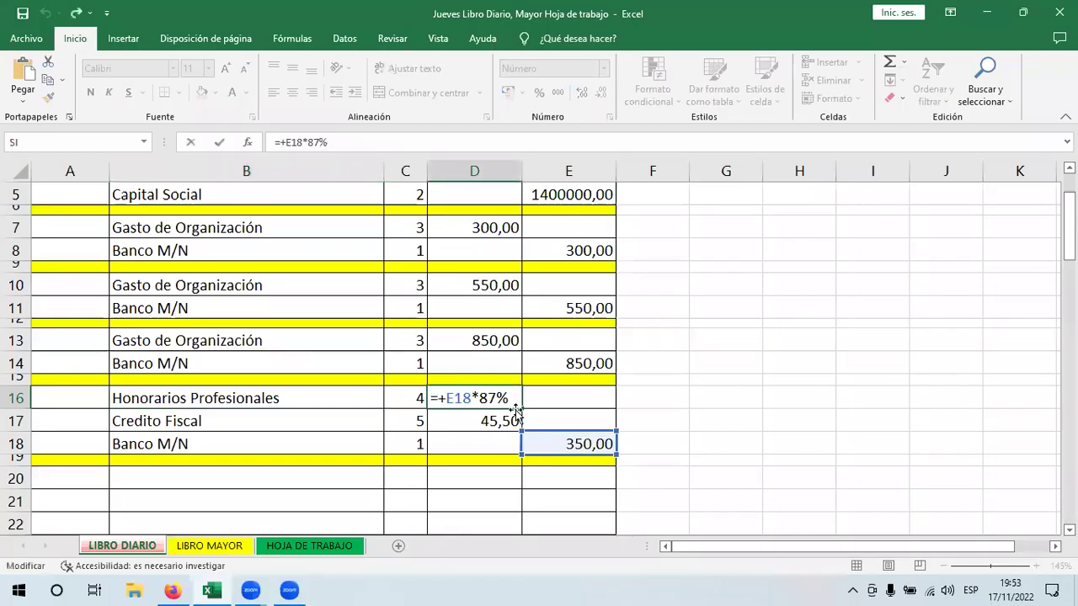
key(Return)
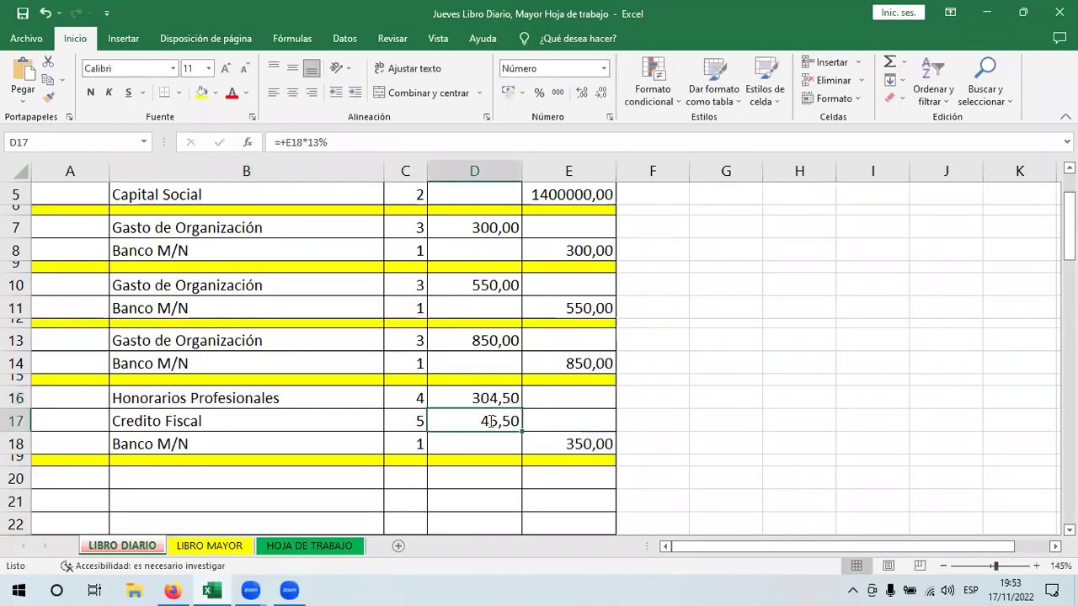
double_click(515, 423)
key(Return)
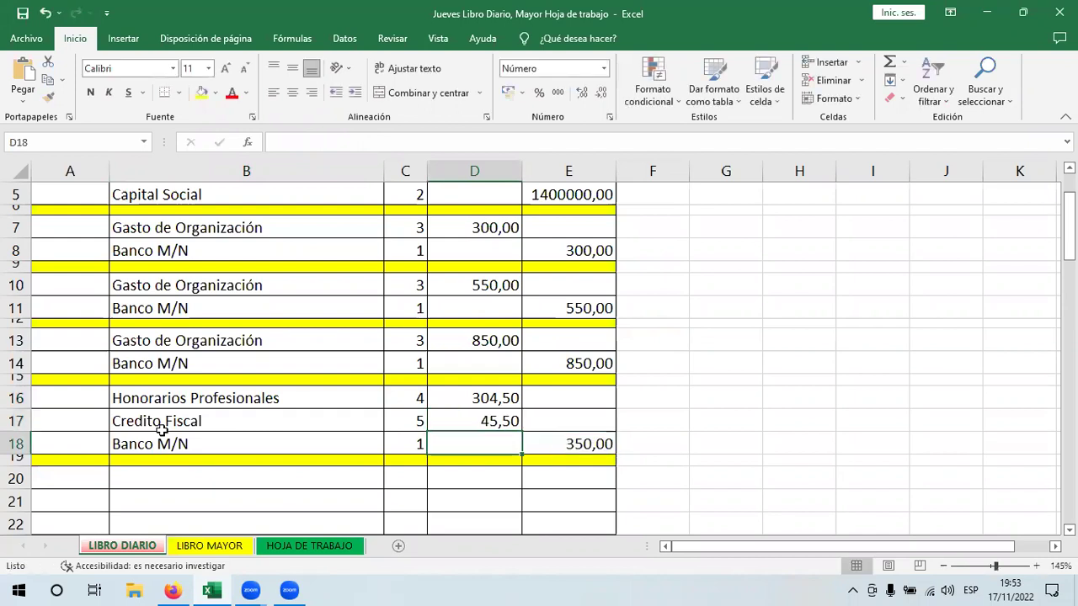
drag(229, 421, 464, 413)
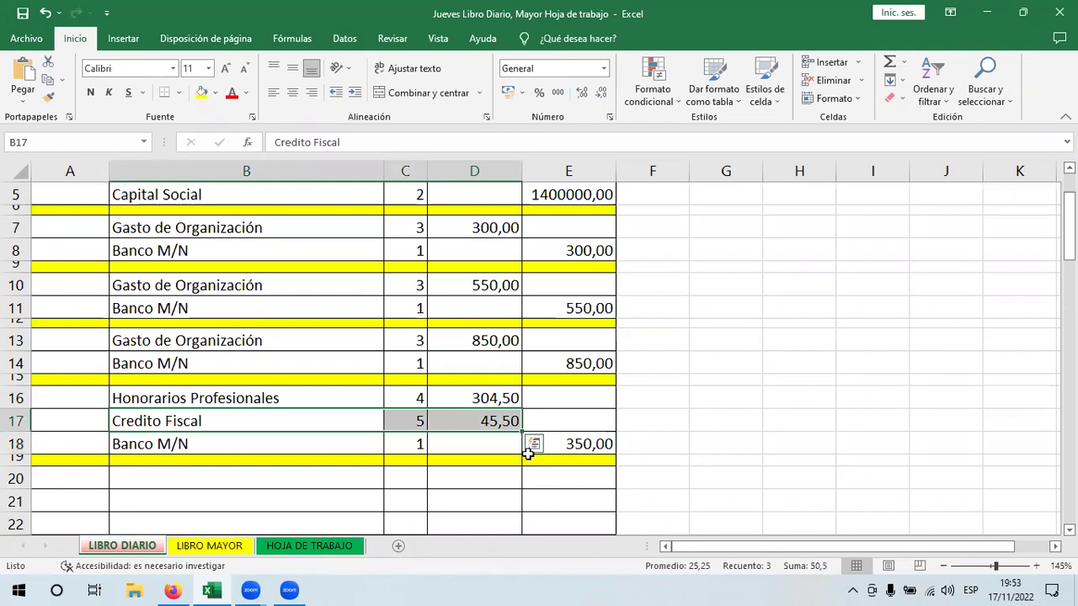
Switch to Firefox and examine the issuer, subtotal and invoice heading of the rental receipt on page 4.
click(274, 475)
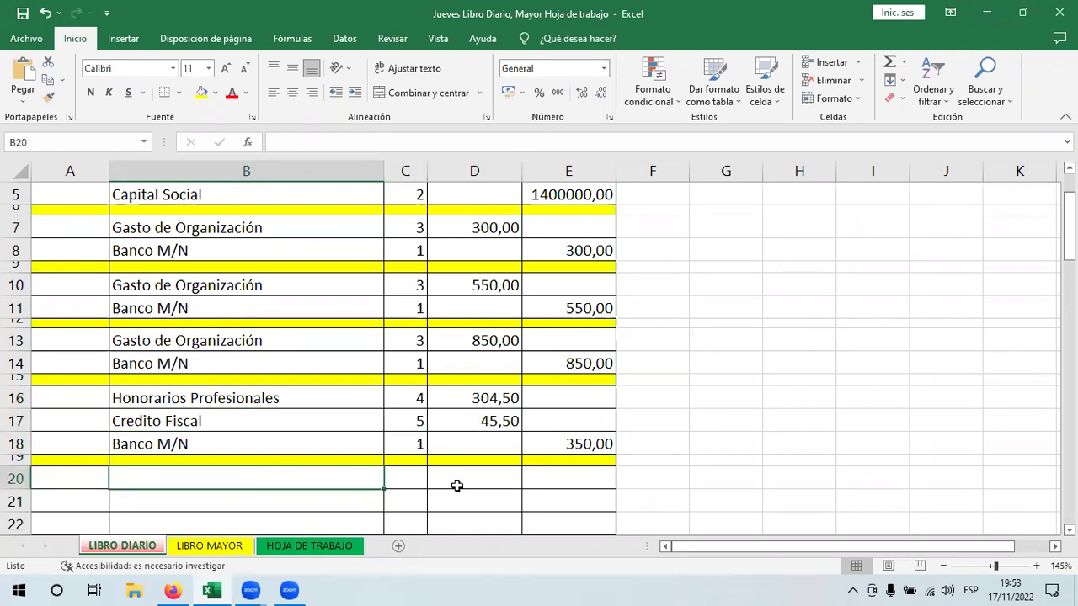
click(173, 591)
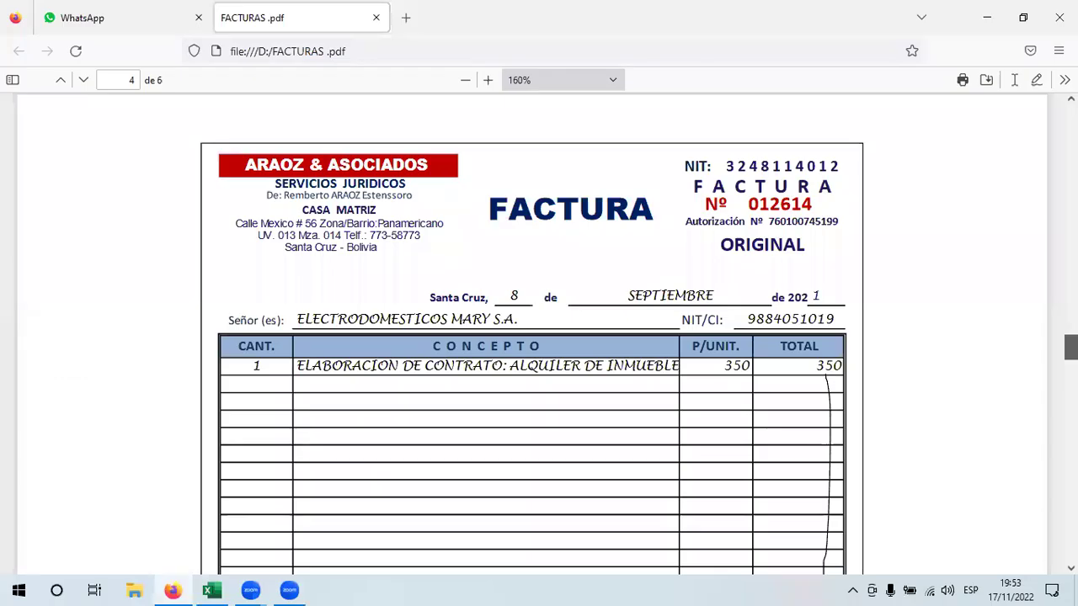
scroll(532, 337, down, 3)
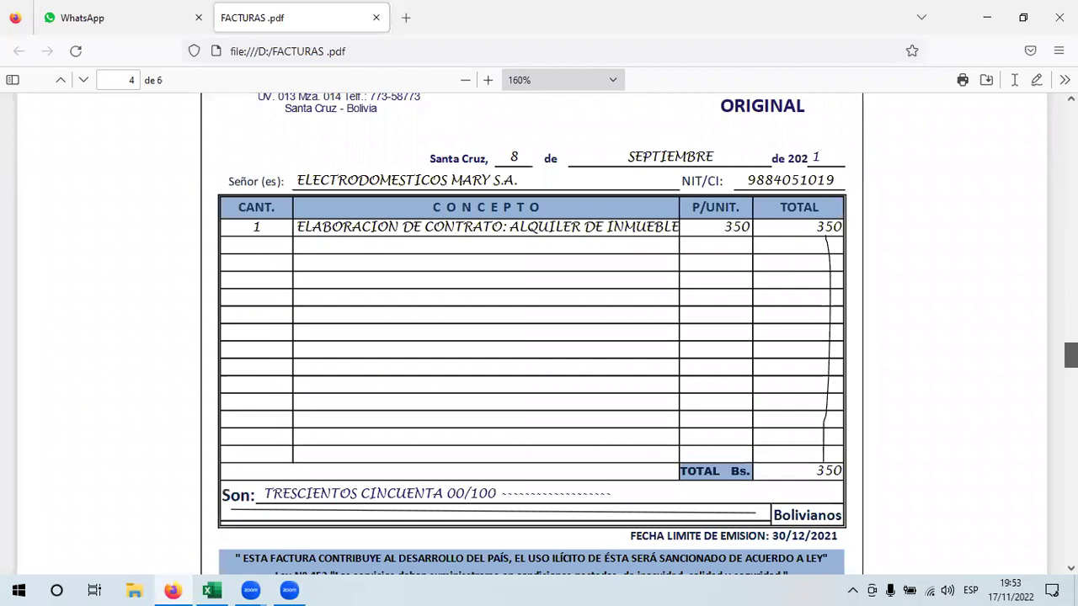
scroll(689, 454, down, 8)
scroll(536, 288, down, 1)
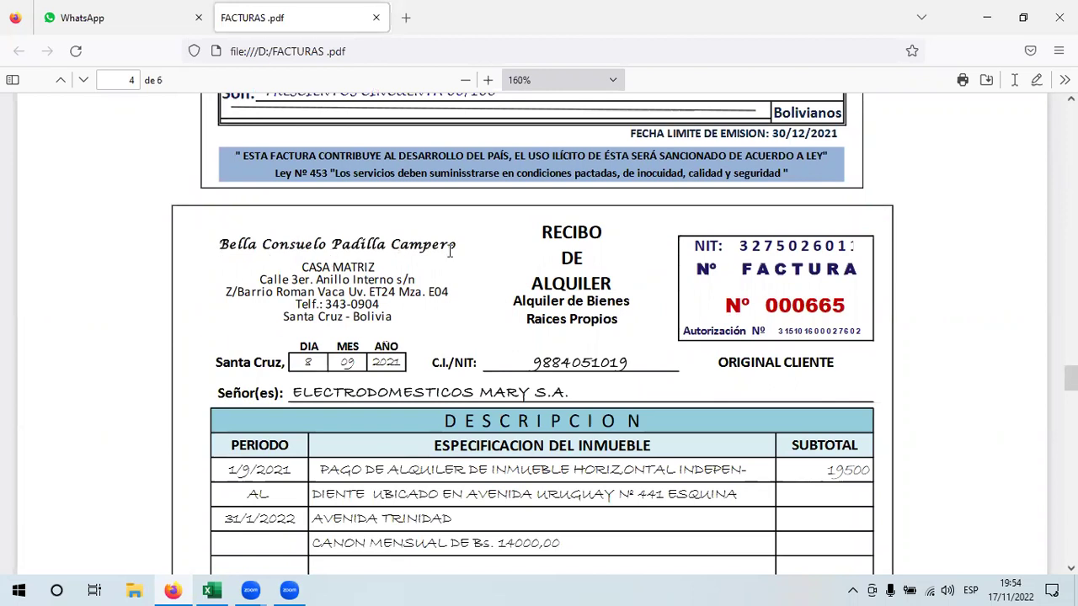
drag(217, 246, 547, 233)
click(543, 233)
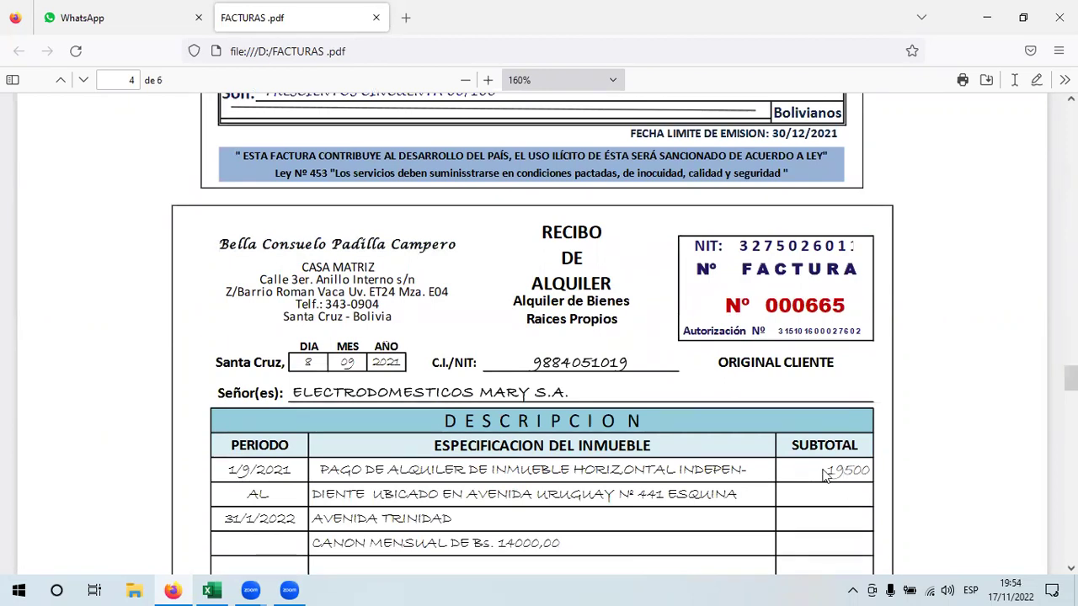
drag(829, 470, 854, 471)
click(851, 492)
drag(710, 268, 873, 280)
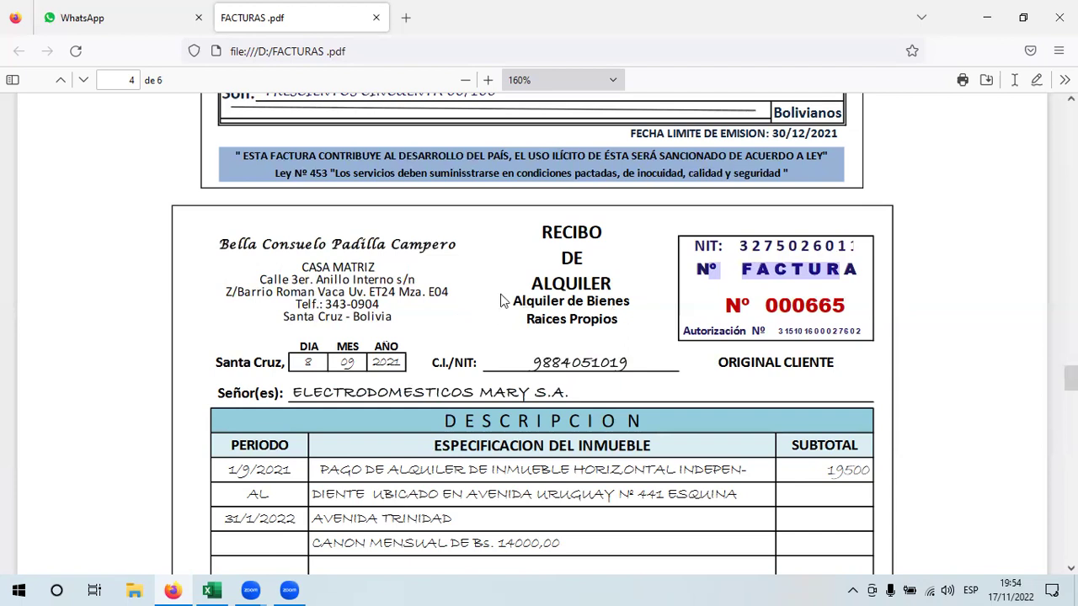
click(597, 309)
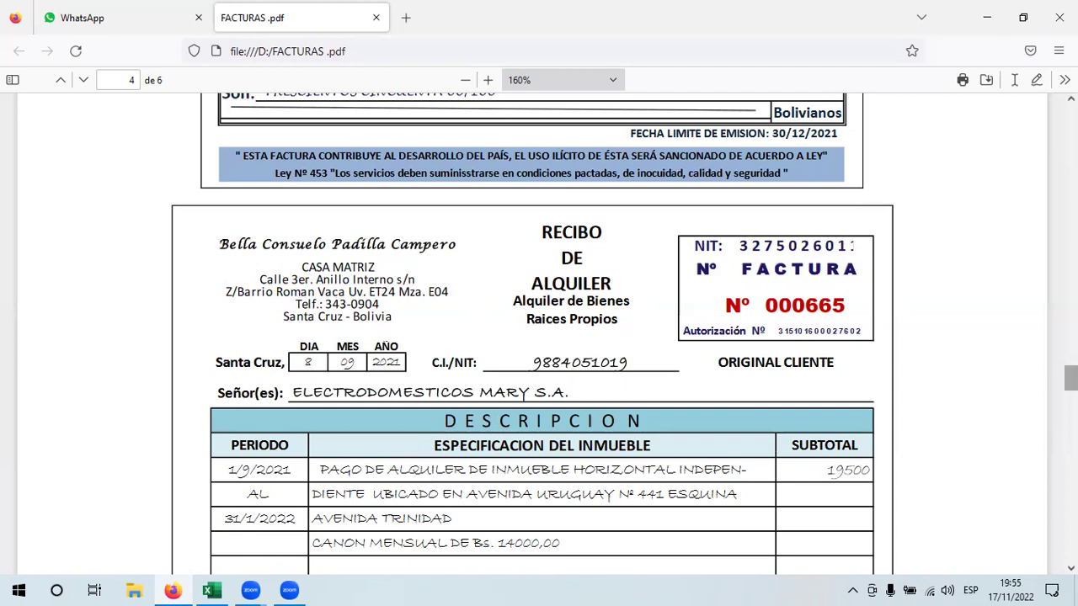
Compare the rental period's start date with the issue date on the rental receipt.
scroll(1071, 378, down, 1)
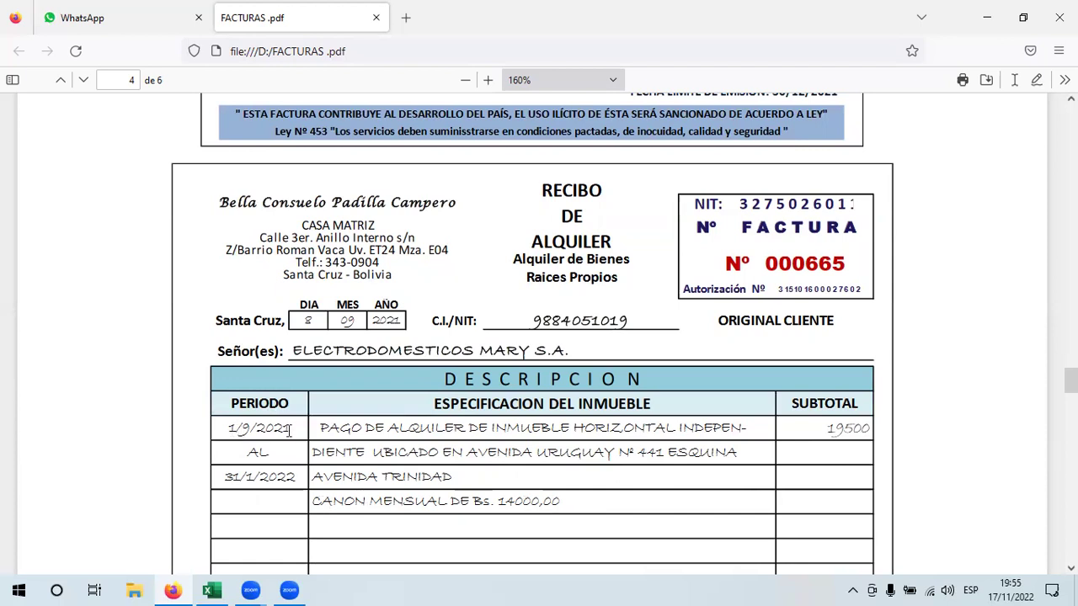
double_click(255, 430)
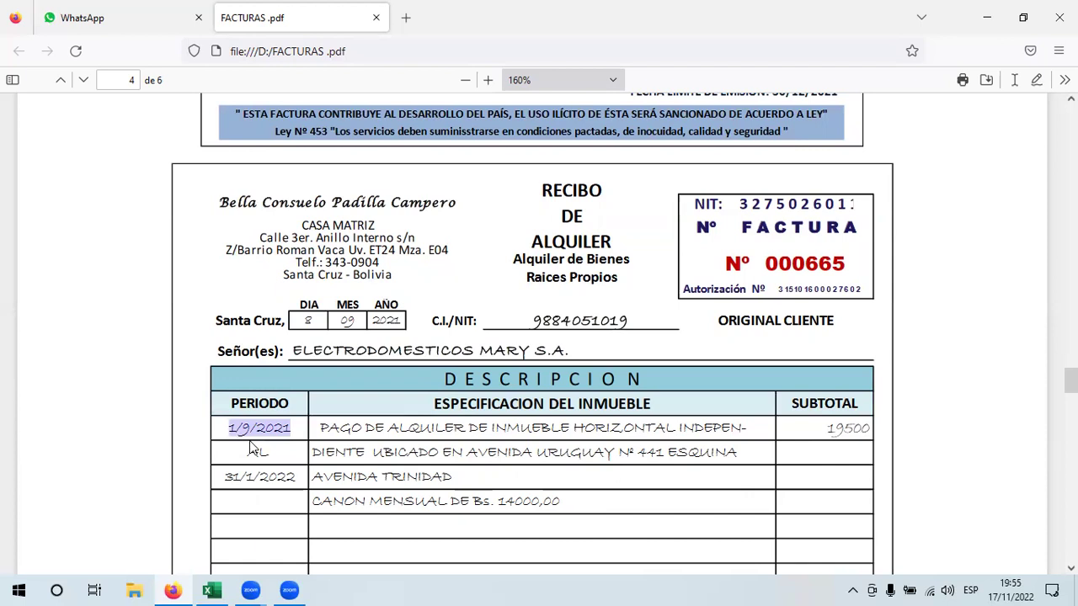
click(268, 447)
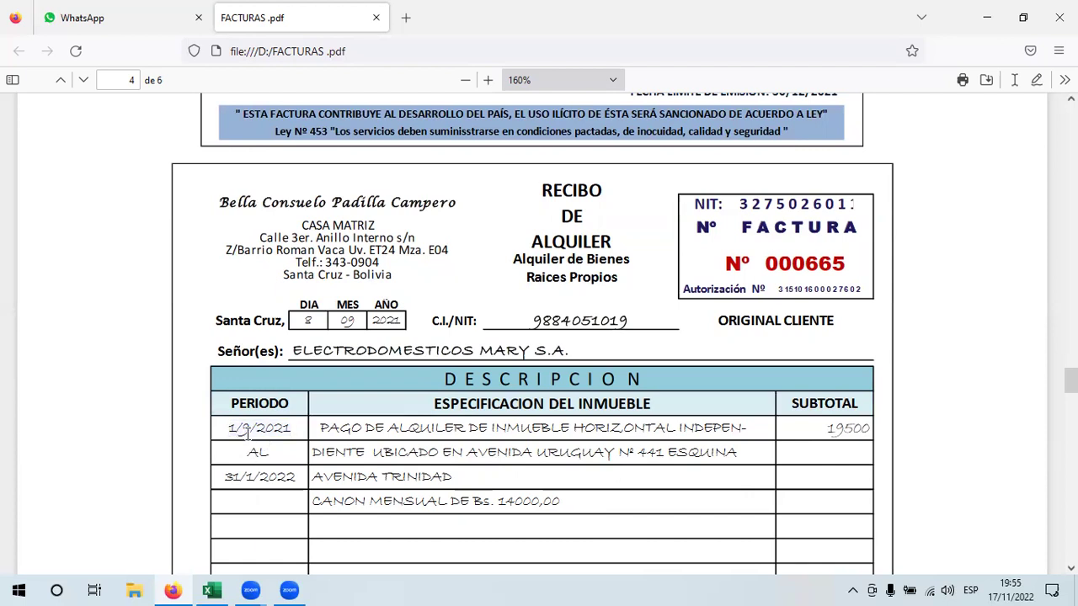
drag(229, 430, 273, 428)
click(363, 327)
triple_click(363, 326)
click(313, 324)
scroll(666, 526, down, 2)
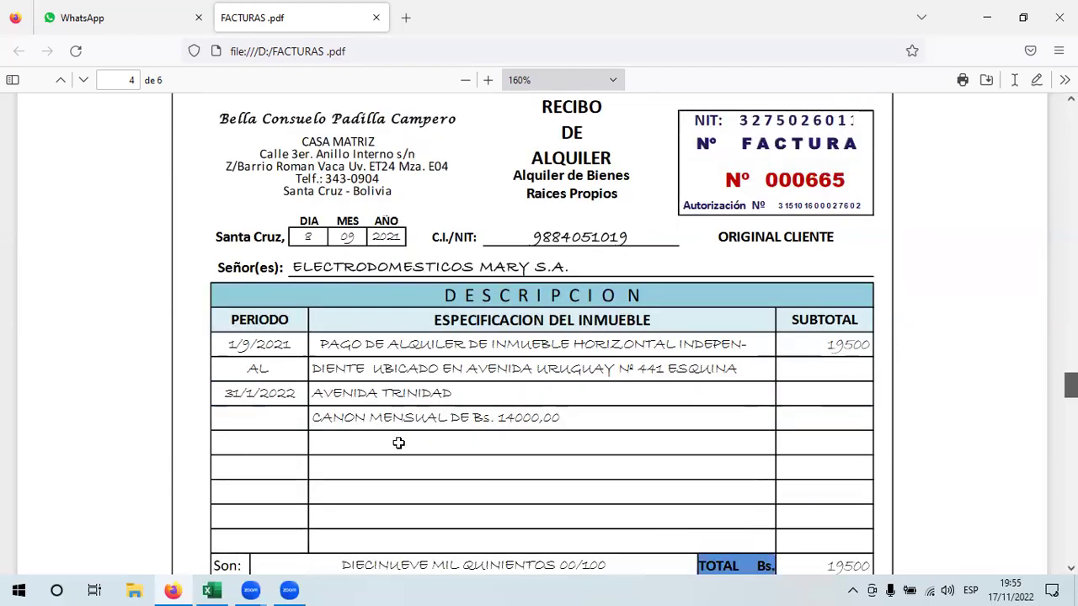
Switch to Excel and copy the Credito Fiscal and Banco M/N lines from B17:D18 to the range starting at B21.
click(211, 590)
key(ctrl+c)
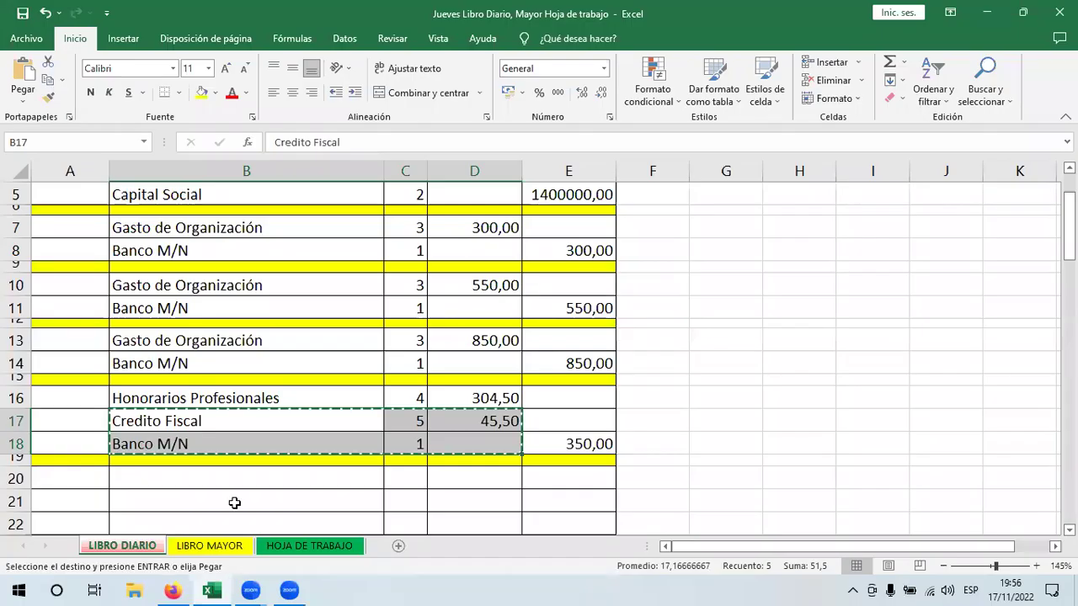
click(234, 503)
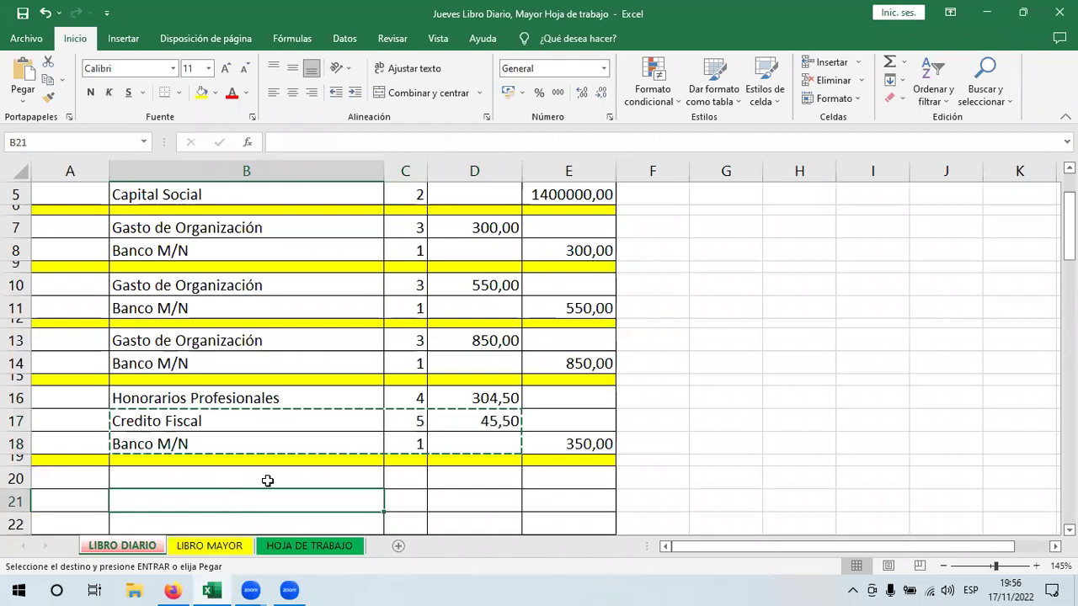
key(Return)
Enter "Alquileres pagados por adelantados" as the account name in B20.
click(269, 478)
text(al)
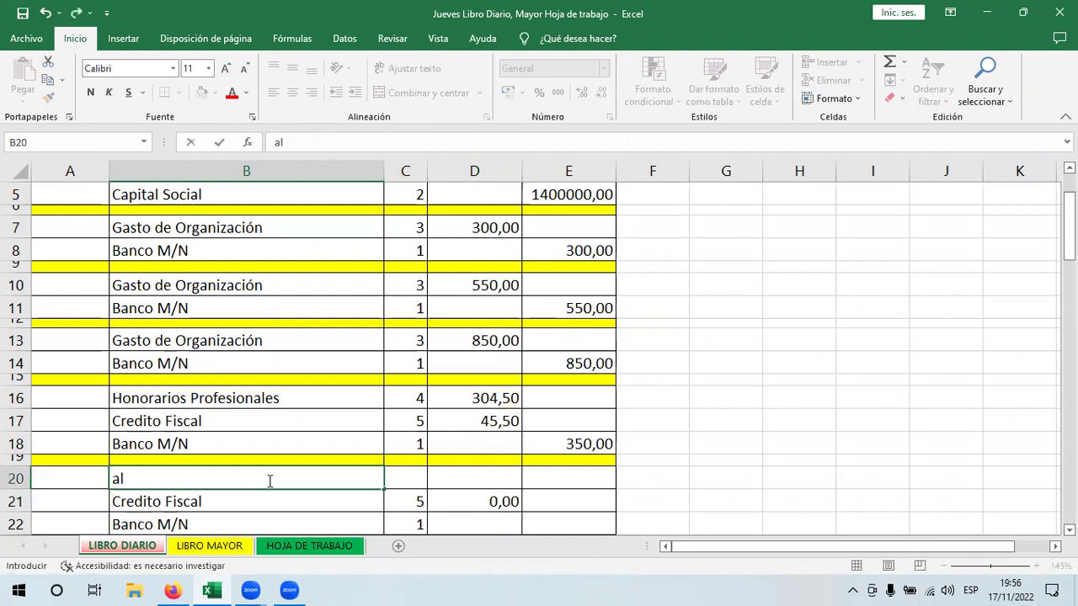
text(quilet)
key(BackSpace)
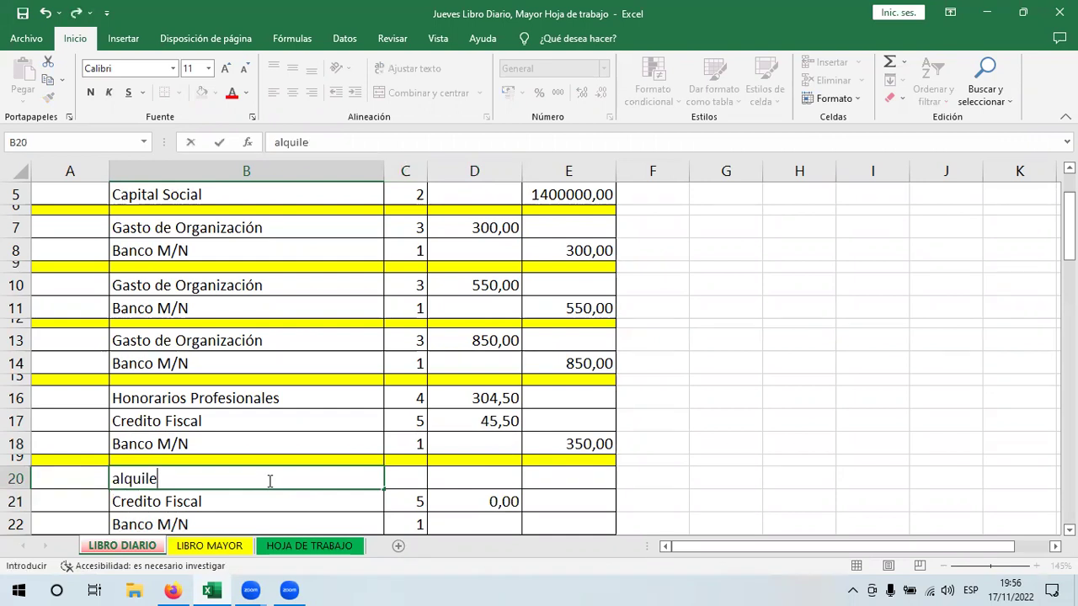
key(BackSpace)
key(BackSpace)
key(BackSpace)
key(BackSpace)
key(BackSpace)
key(BackSpace)
key(BackSpace)
text(Al)
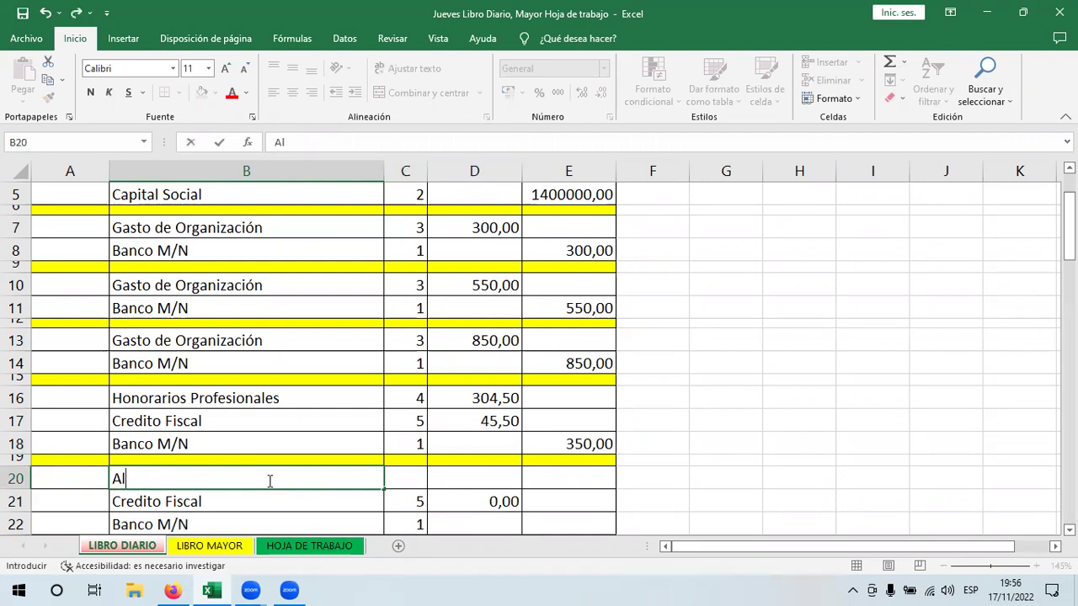
text(quileres pag)
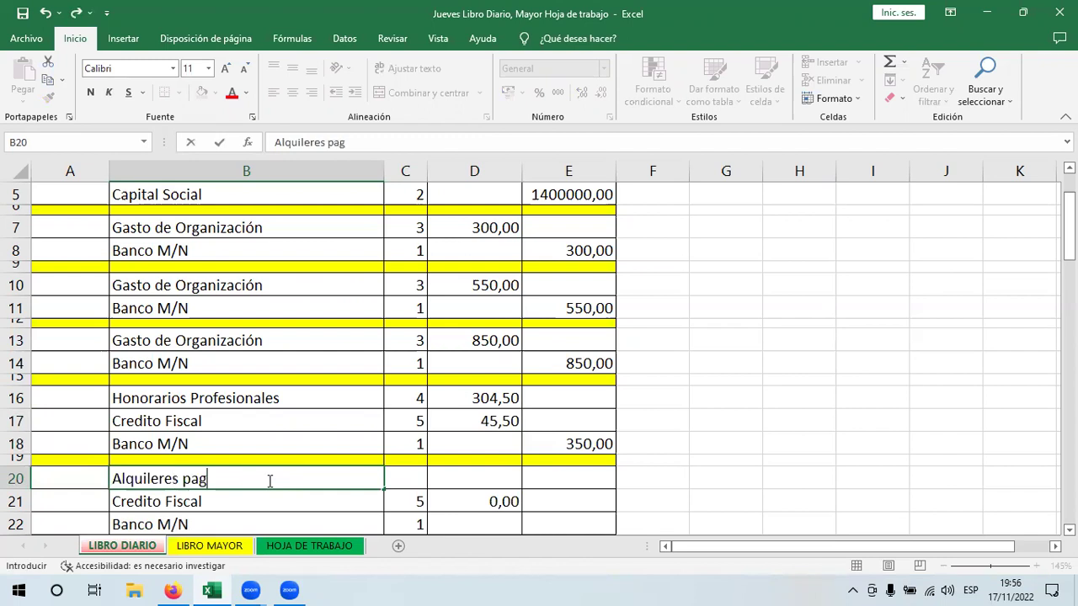
text(ados por adelantad)
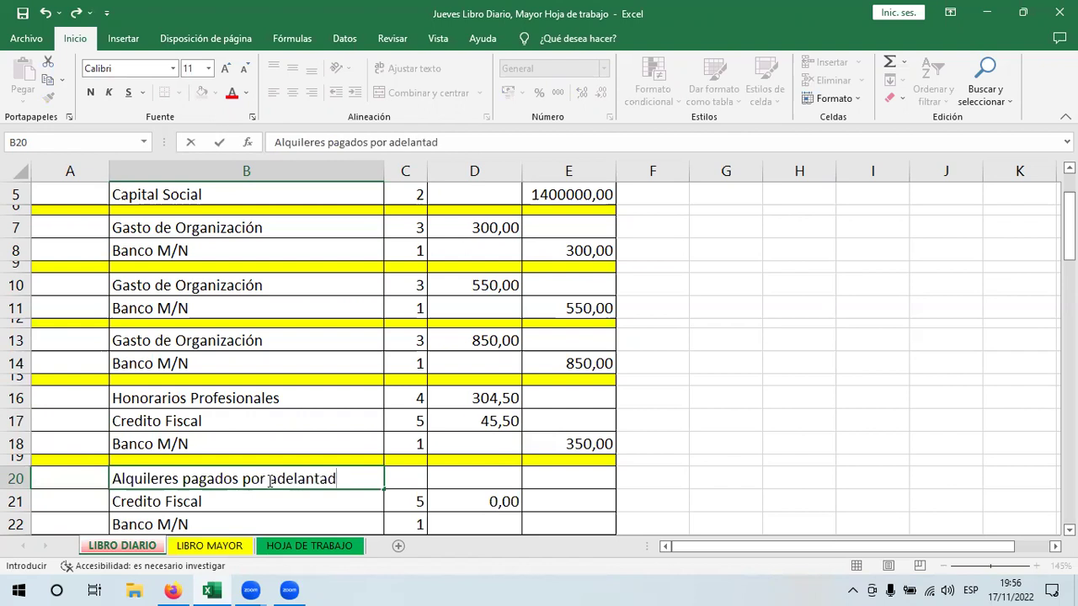
text(os)
key(Return)
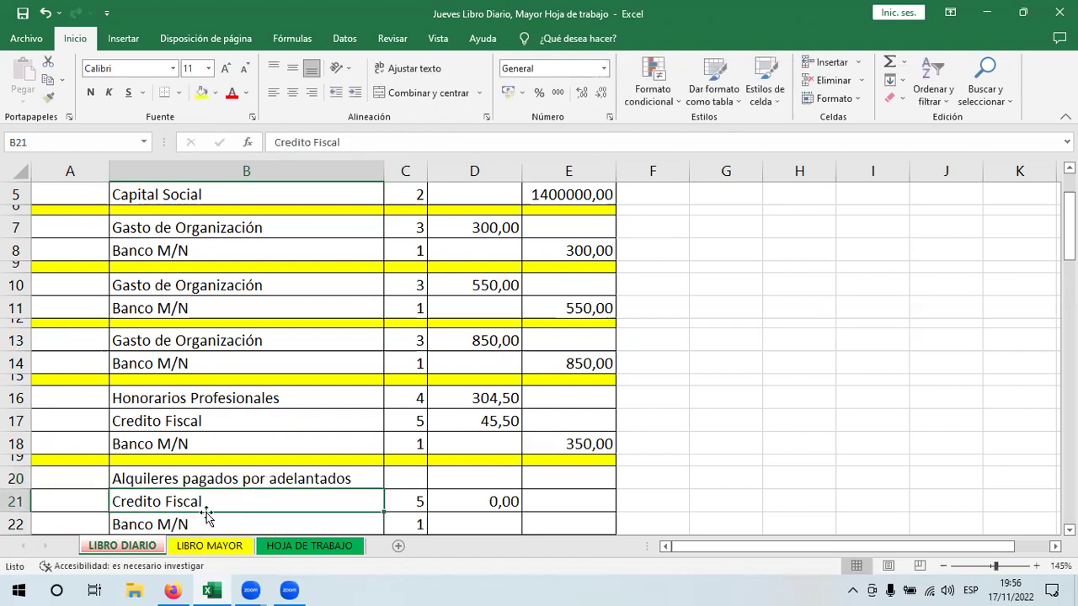
Enter 6 as the account number of the prepaid rent line in C20.
click(438, 481)
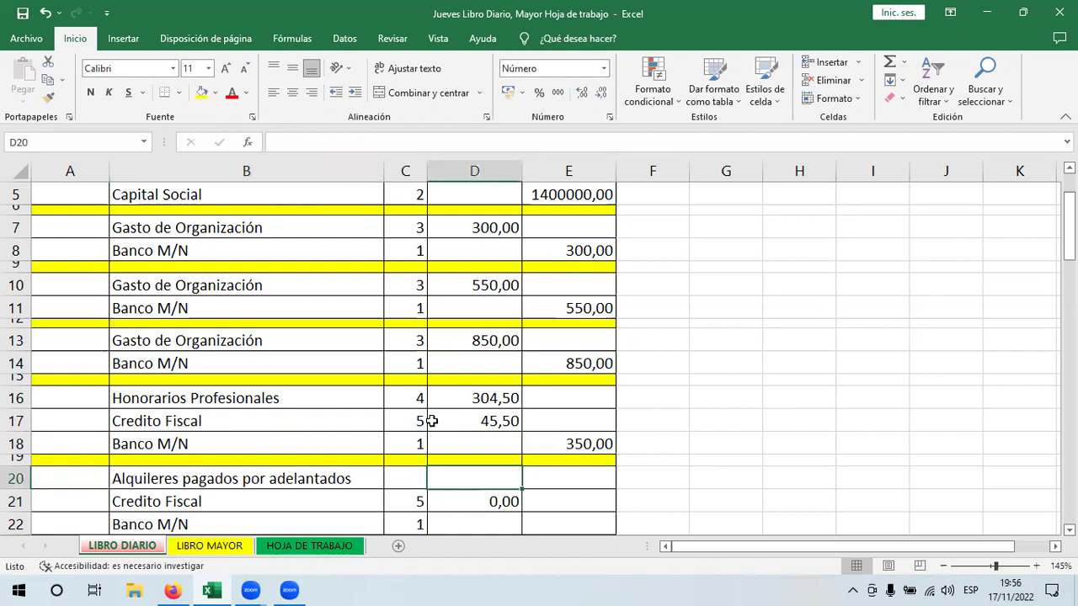
click(418, 480)
text(6)
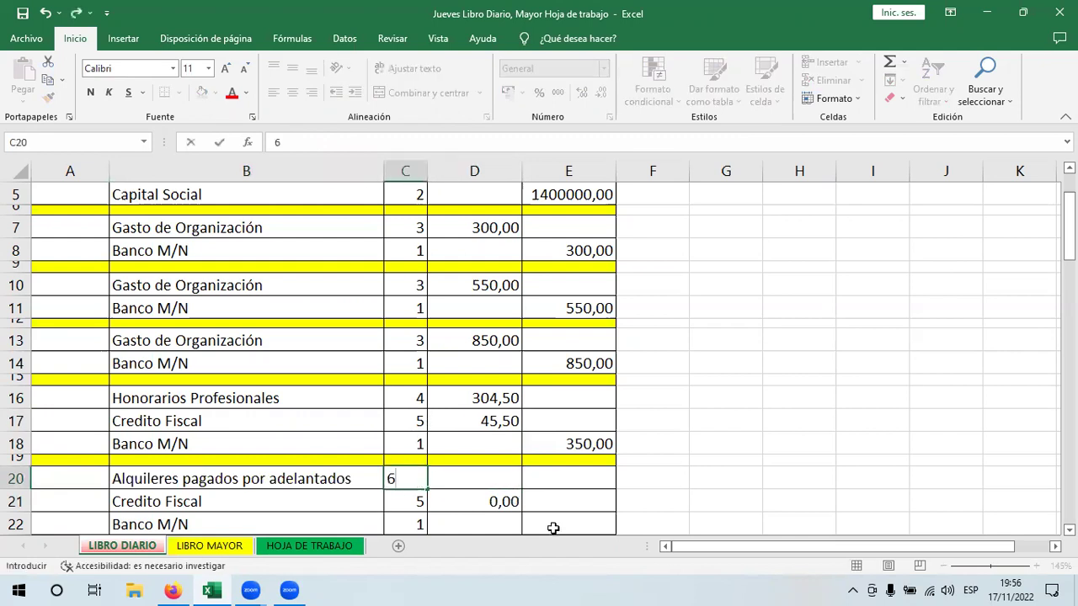
Enter 19500 as the Banco M/N credit in E22, checking the amount against the rental receipt's subtotal and total in Firefox.
click(554, 524)
scroll(631, 484, down, 1)
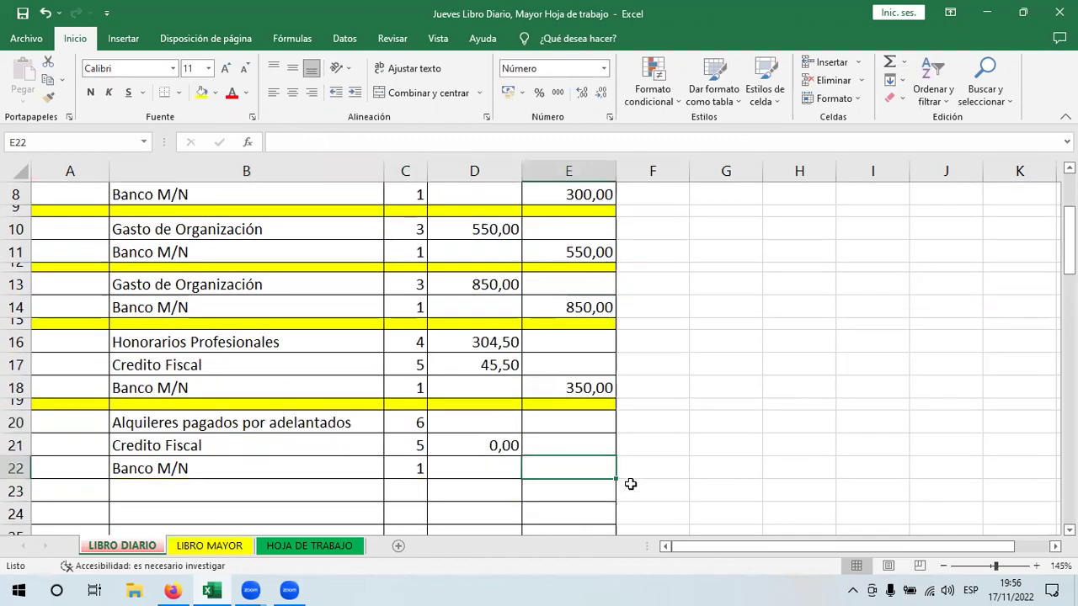
text(19)
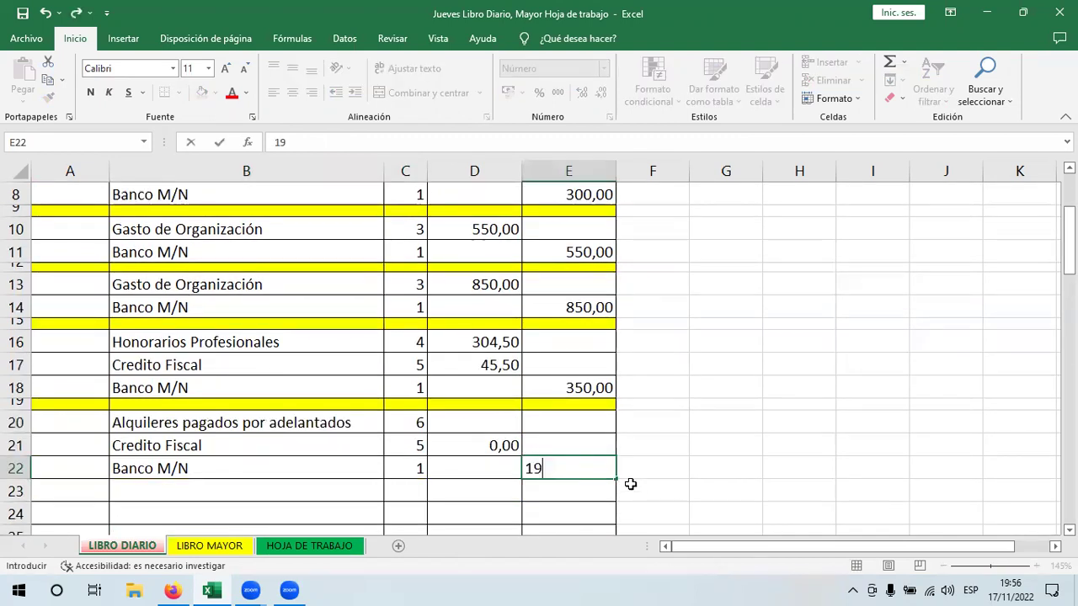
text(500)
click(172, 590)
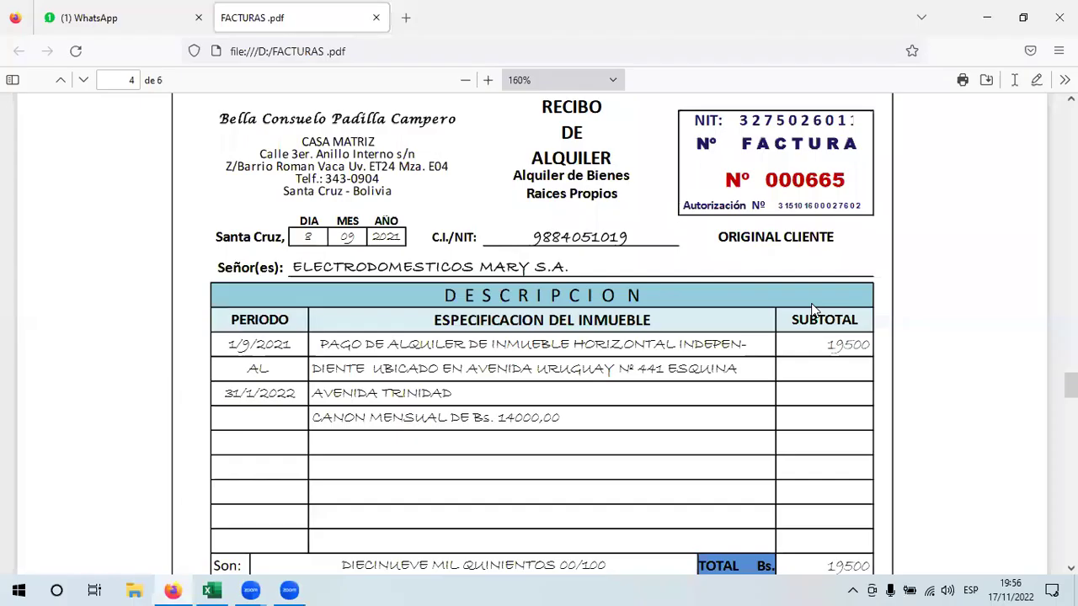
drag(888, 352, 827, 345)
scroll(552, 347, down, 5)
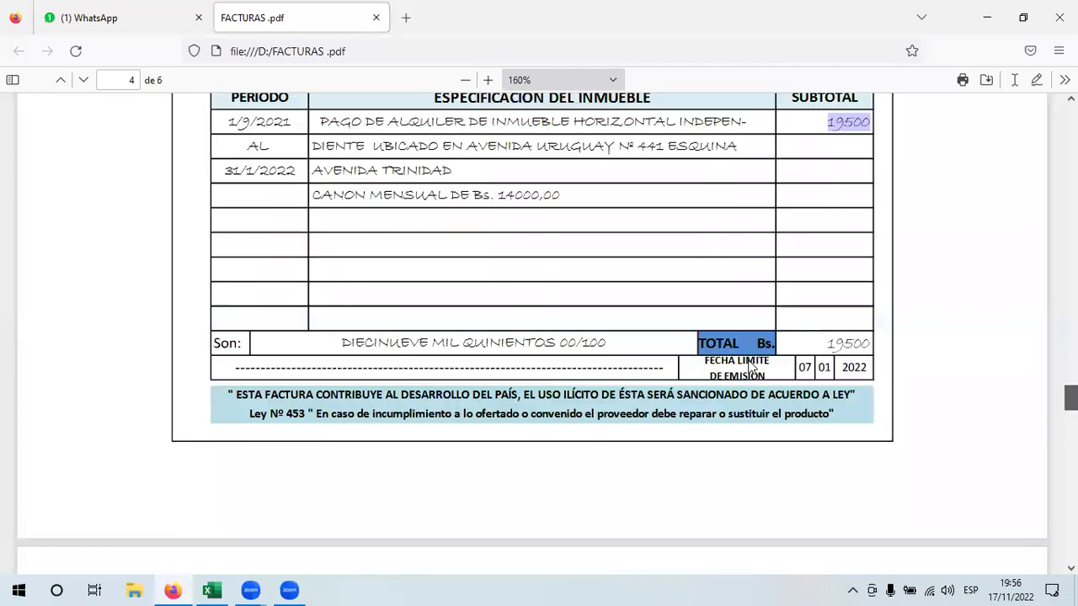
click(843, 142)
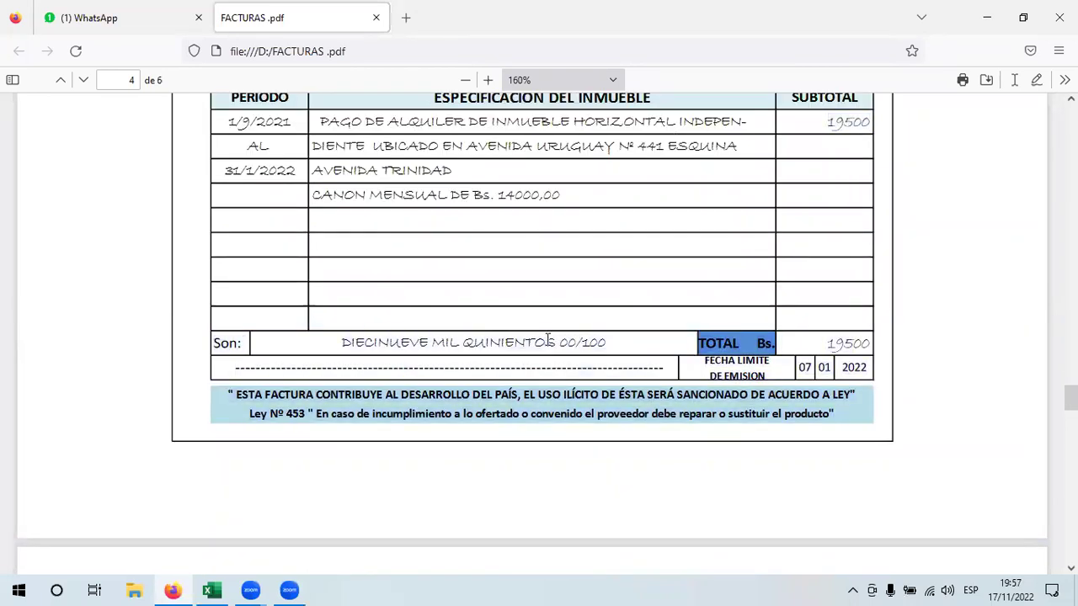
key(alt+Tab)
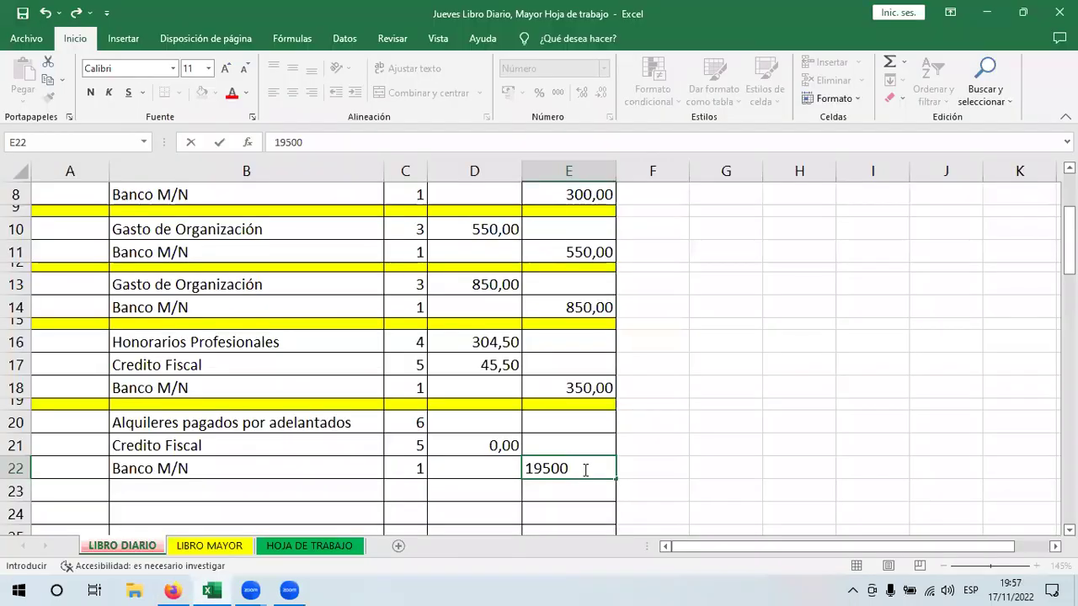
key(Return)
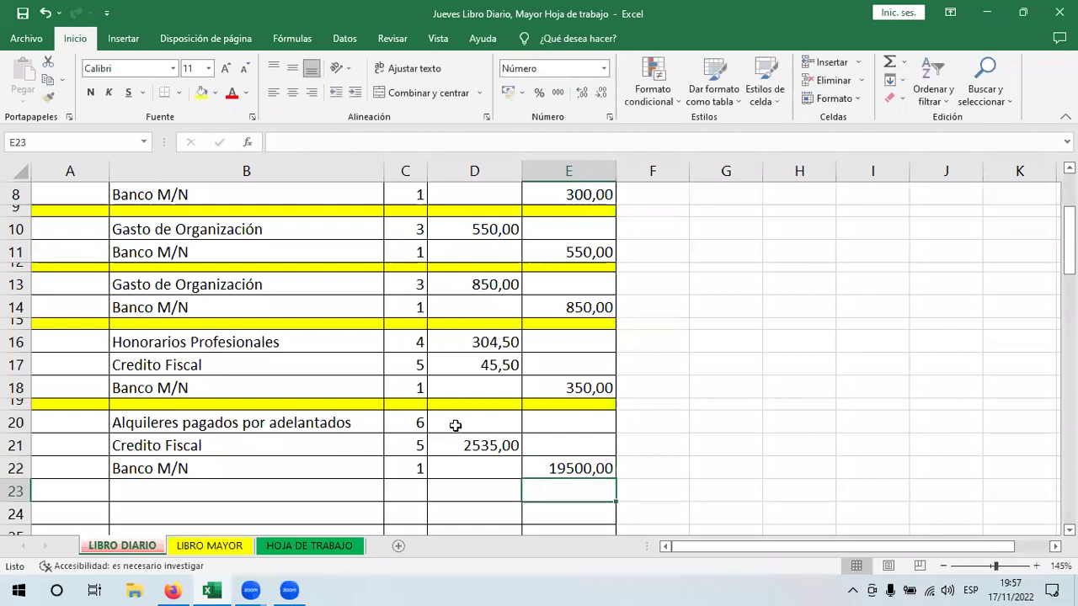
Calculate the prepaid rent debit in D20 with the formula +E22*87%.
click(455, 426)
text(+)
click(544, 469)
text(*)
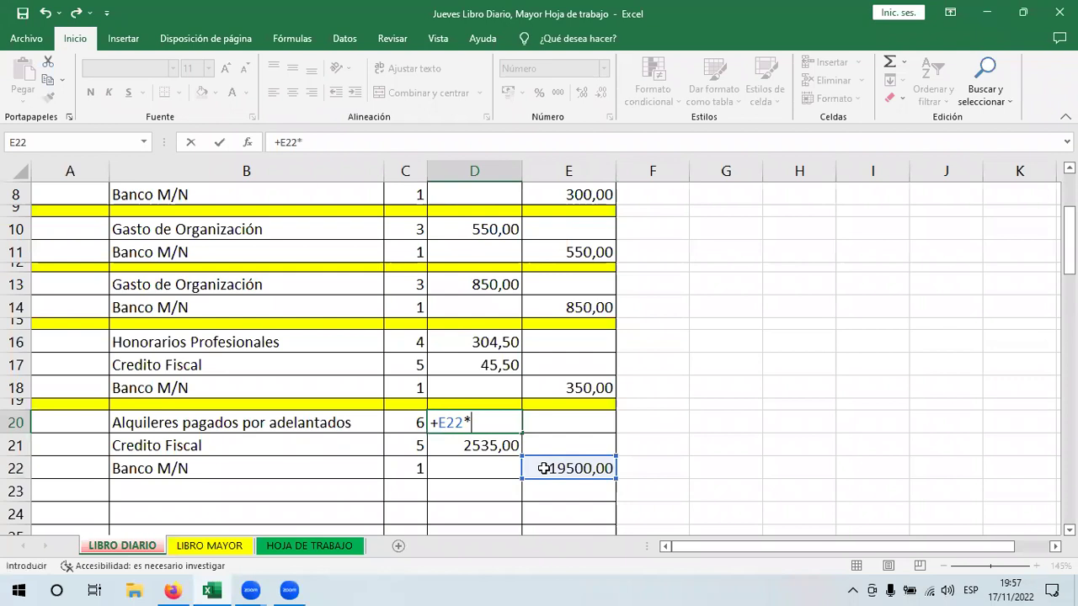
text(87%)
key(Return)
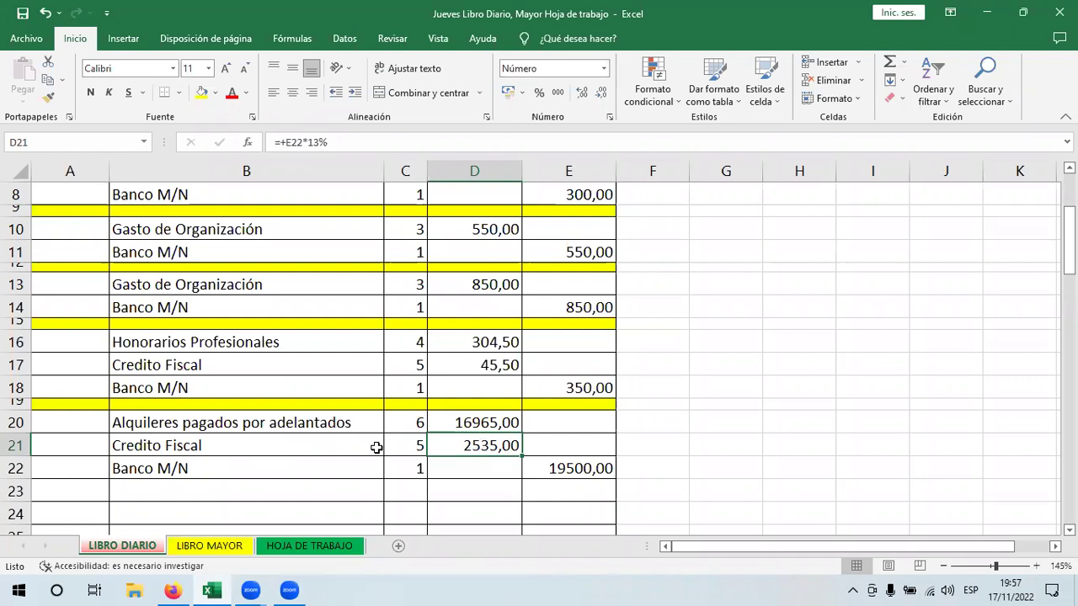
Inspect the rental entry's Credito Fiscal amount in D21 and compare it with the earlier Credito Fiscal formula in D17.
click(139, 445)
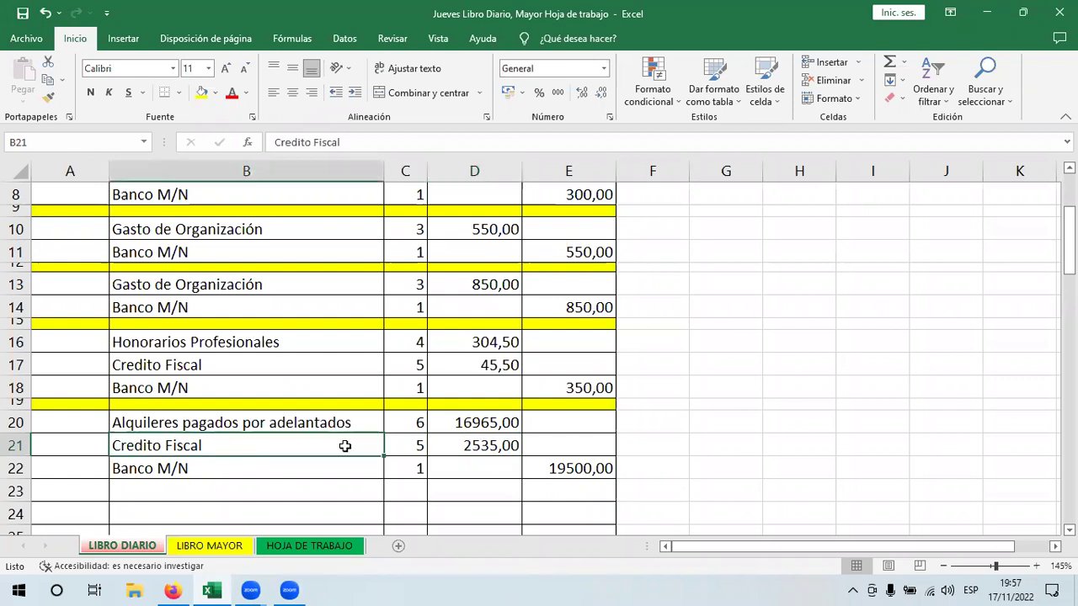
click(472, 446)
click(489, 367)
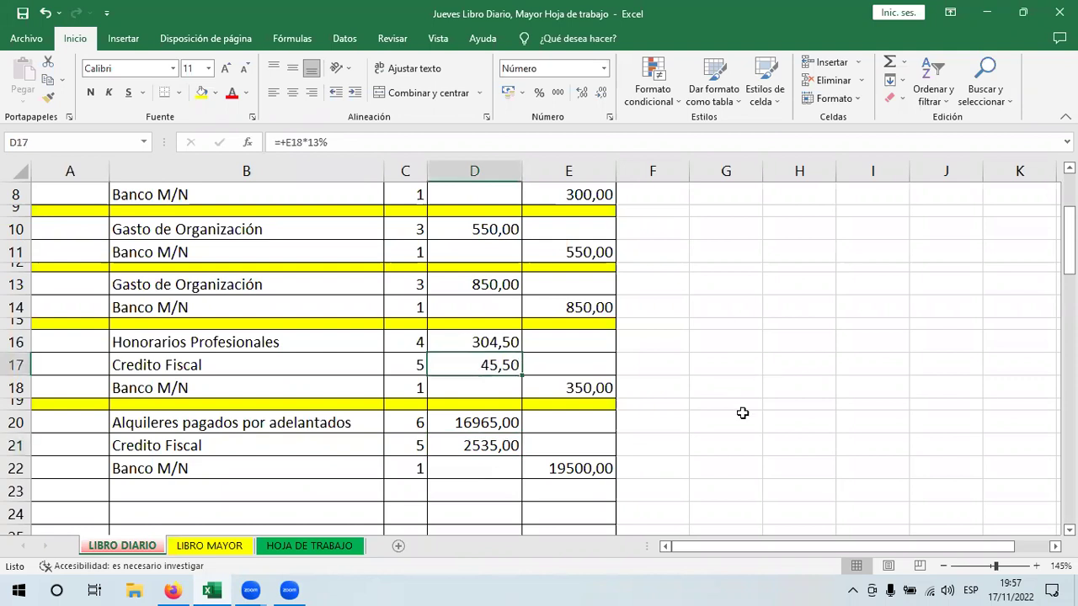
drag(1068, 240, 1068, 252)
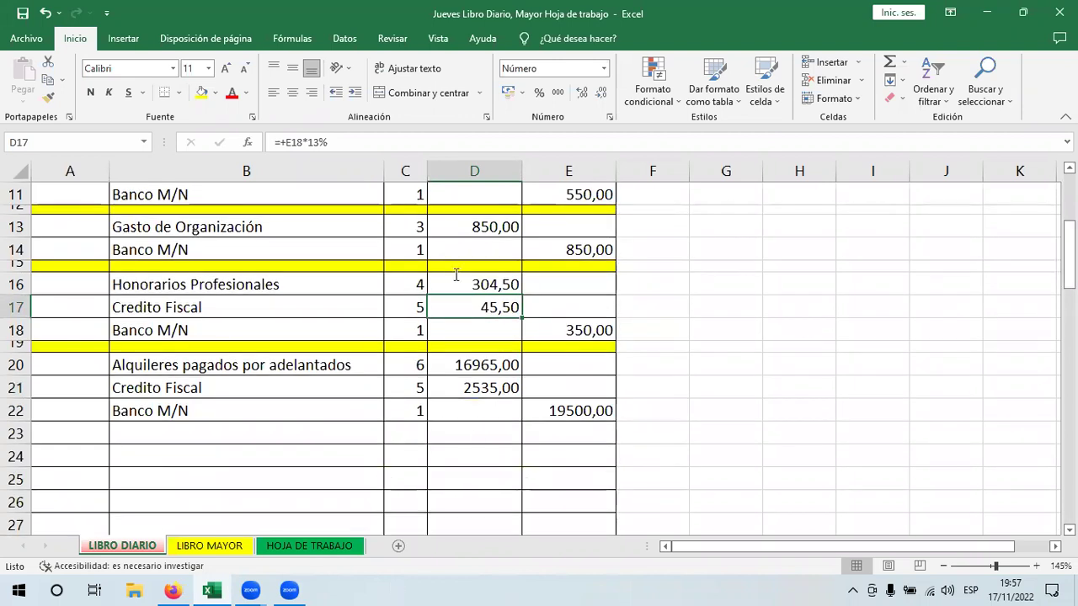
Switch to the FACTURAS PDF in Firefox and review the furniture invoice's items, buyer name and tax ID, total, and amount in words.
key(alt+Tab)
scroll(439, 275, down, 3)
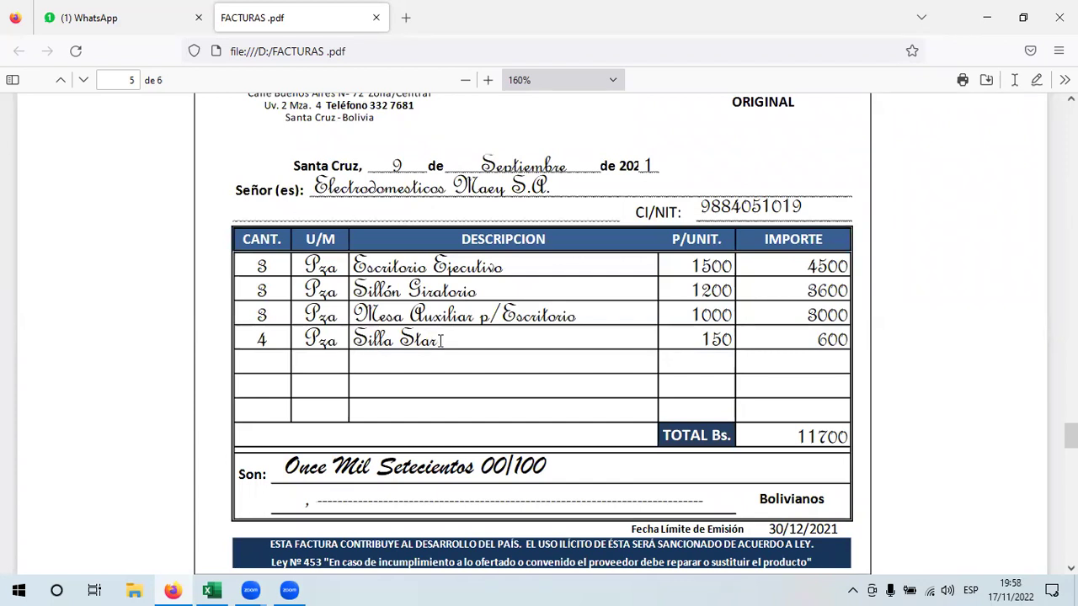
drag(273, 292, 392, 318)
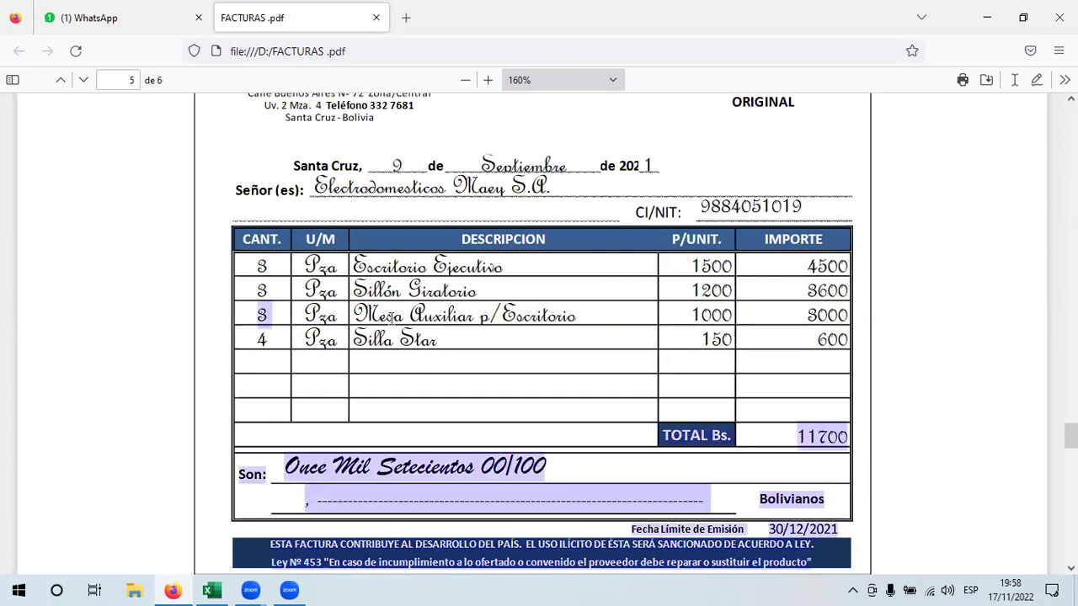
click(274, 333)
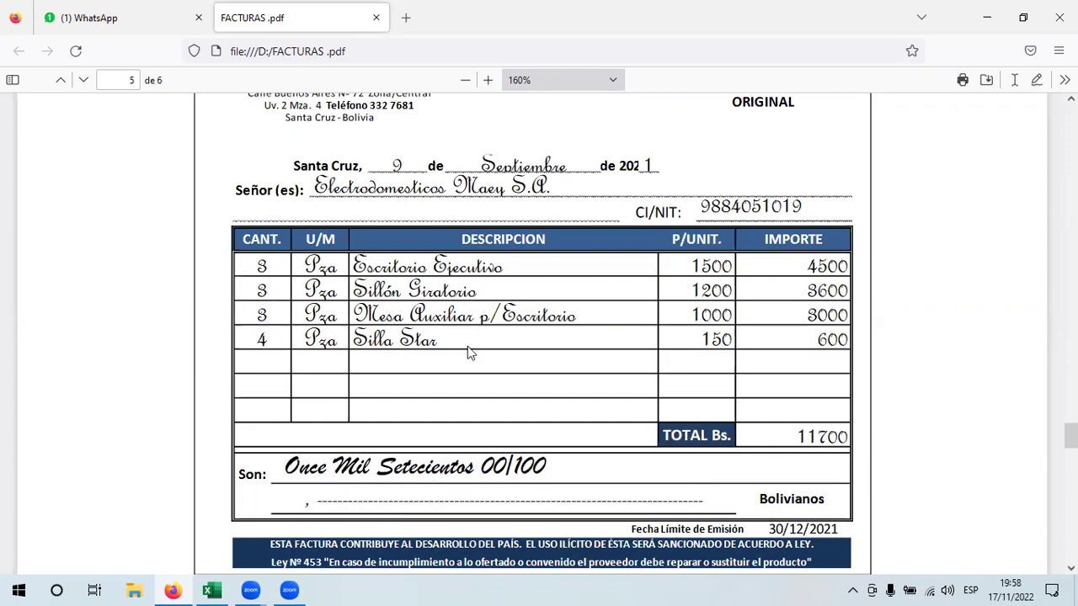
drag(380, 196, 706, 223)
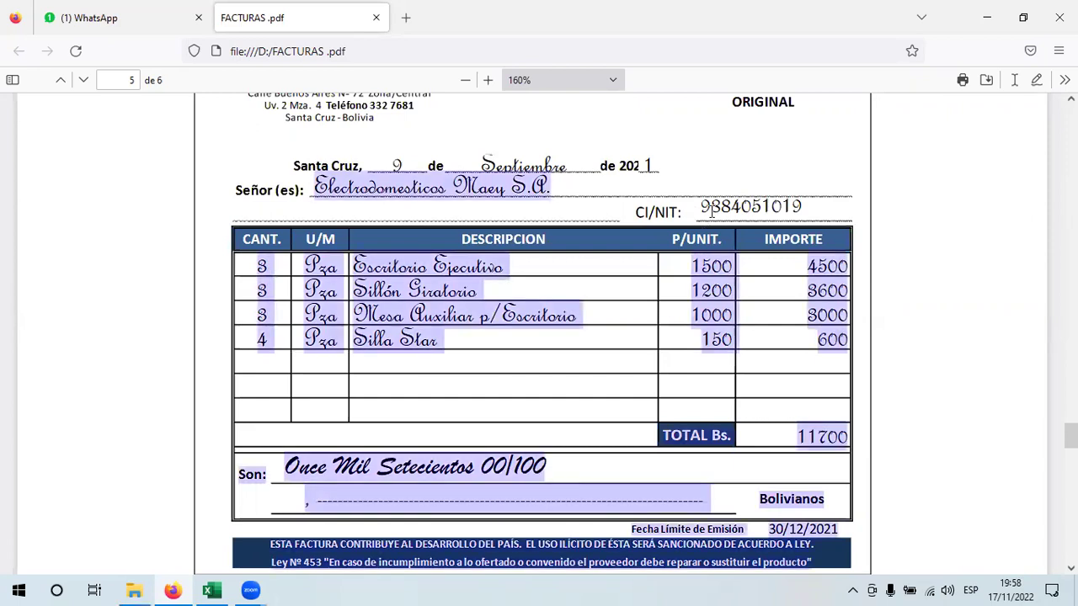
click(705, 221)
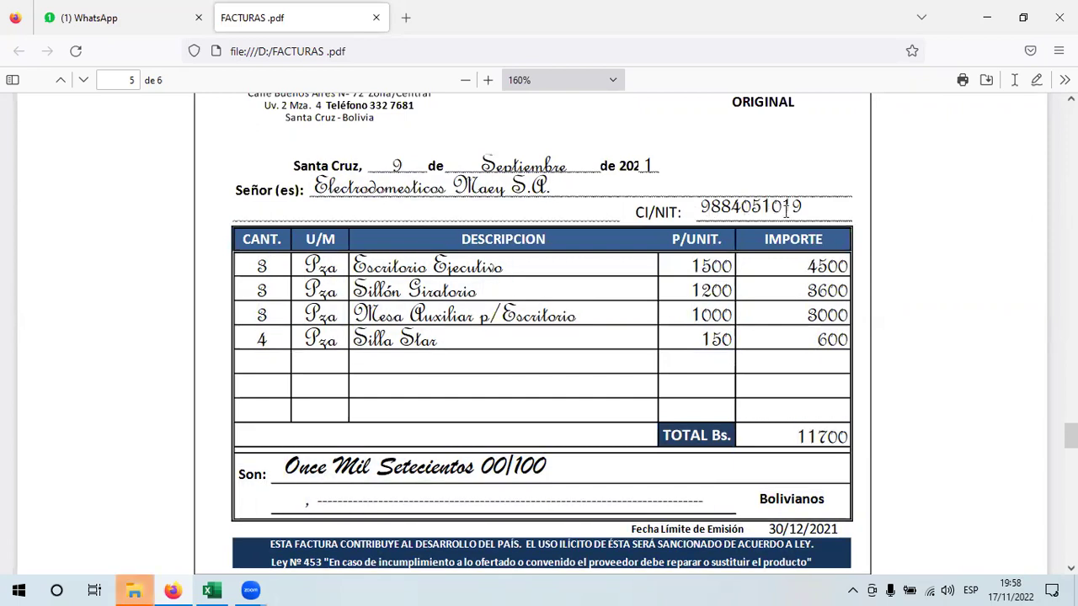
drag(814, 217, 680, 274)
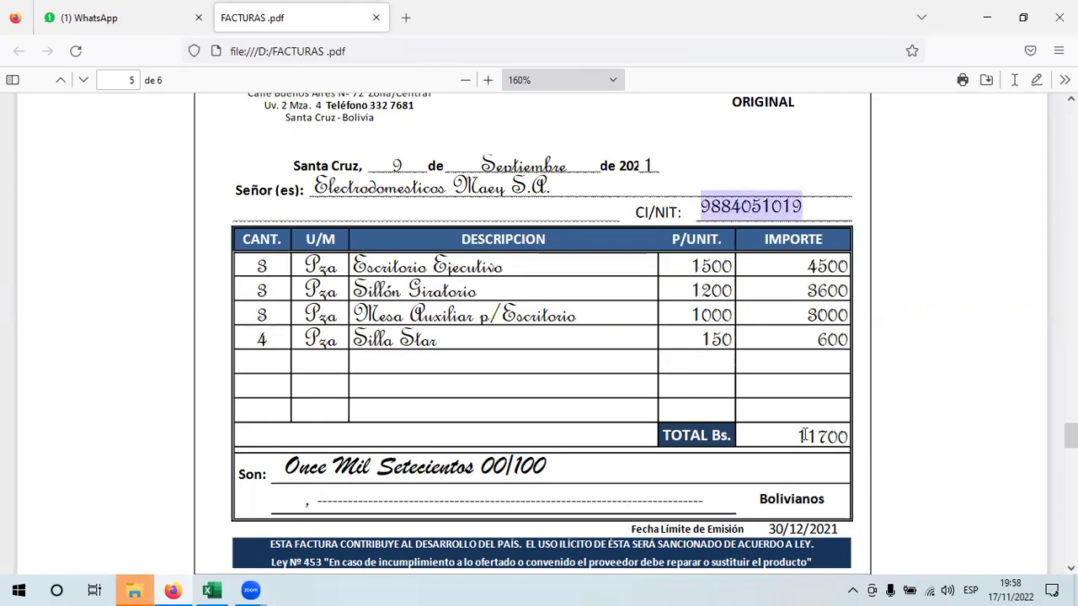
drag(795, 437, 860, 448)
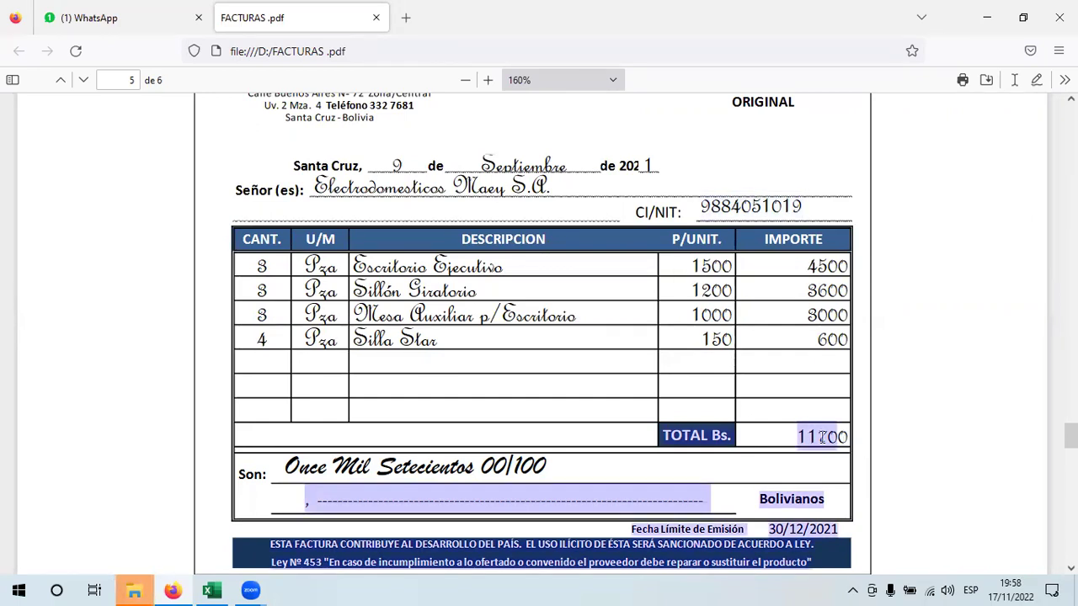
click(840, 437)
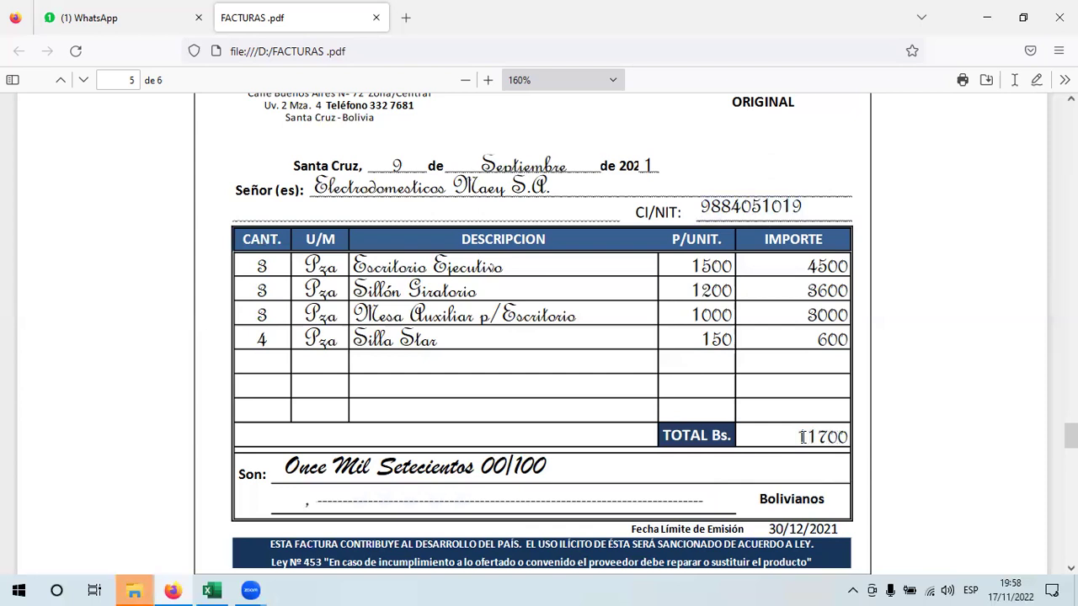
double_click(854, 438)
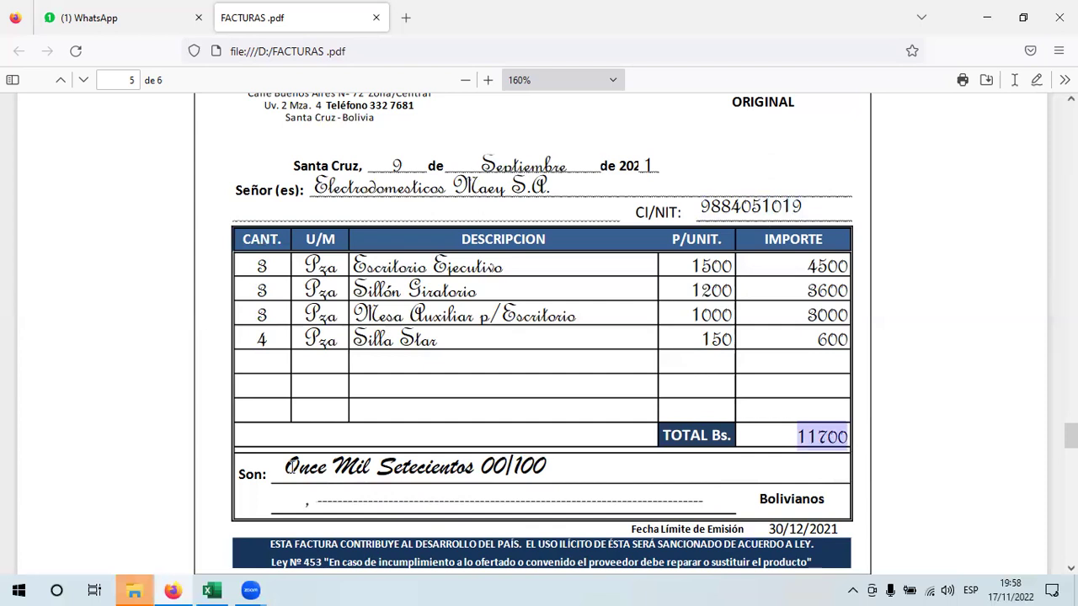
click(245, 475)
drag(347, 464, 466, 466)
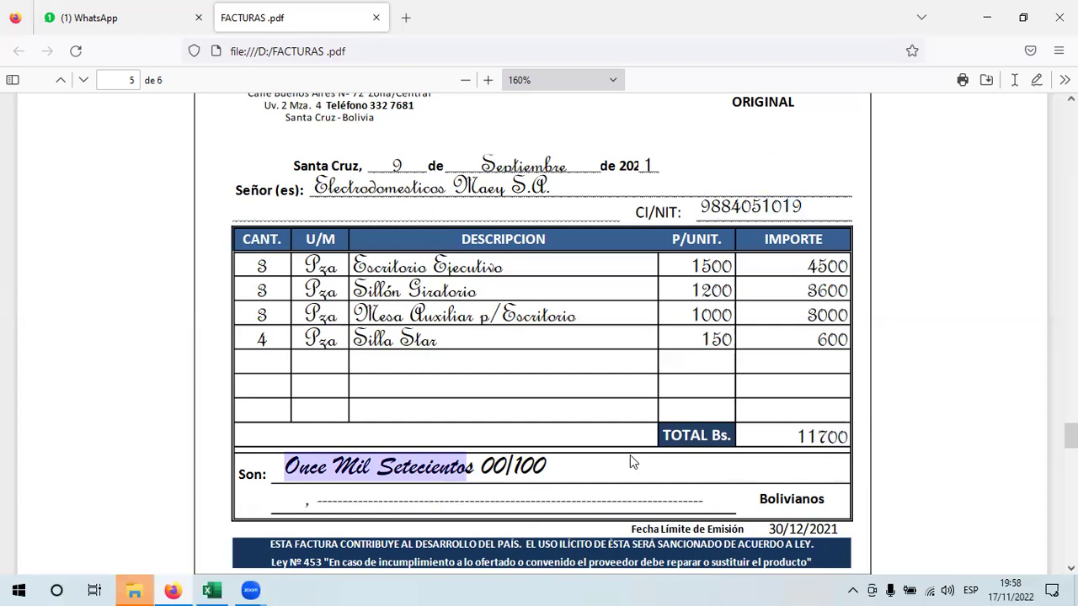
Switch to Excel and copy the rental entry in B20:E22 to the rows starting at B24.
click(212, 590)
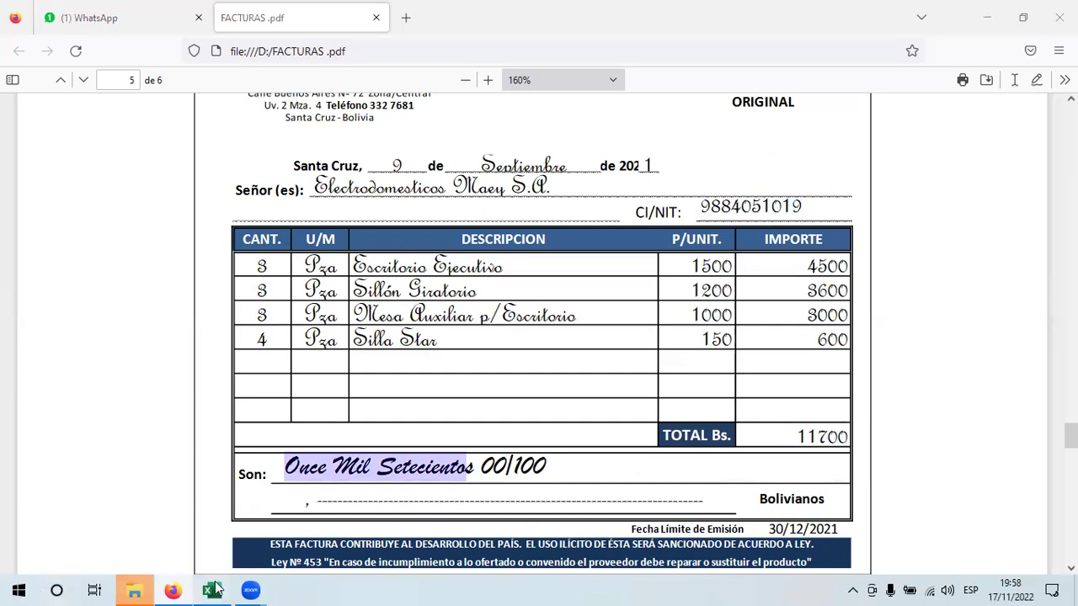
drag(277, 366, 568, 412)
click(52, 81)
click(222, 450)
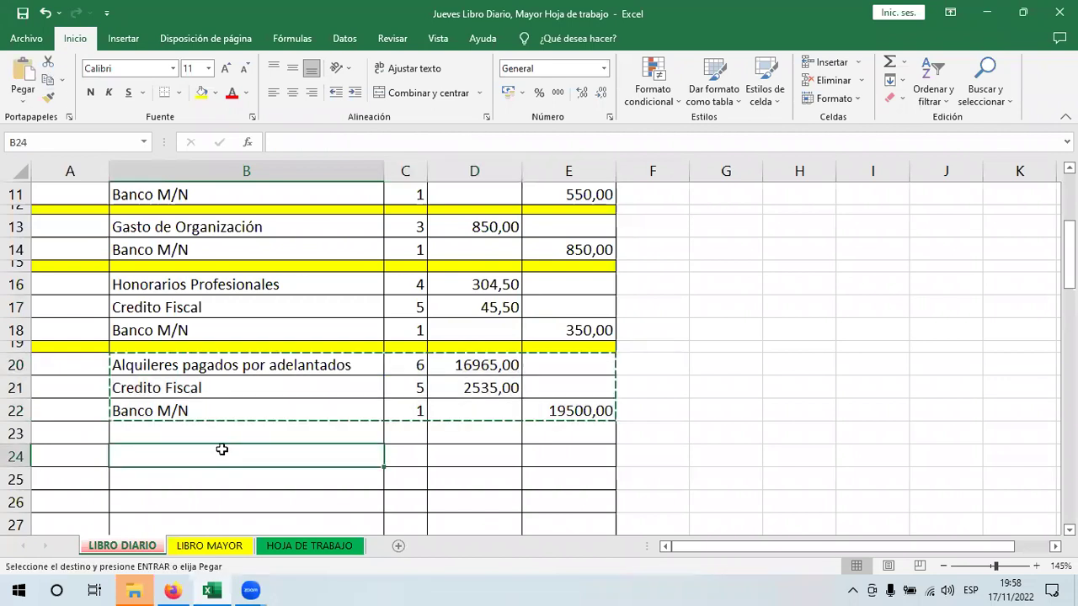
key(Return)
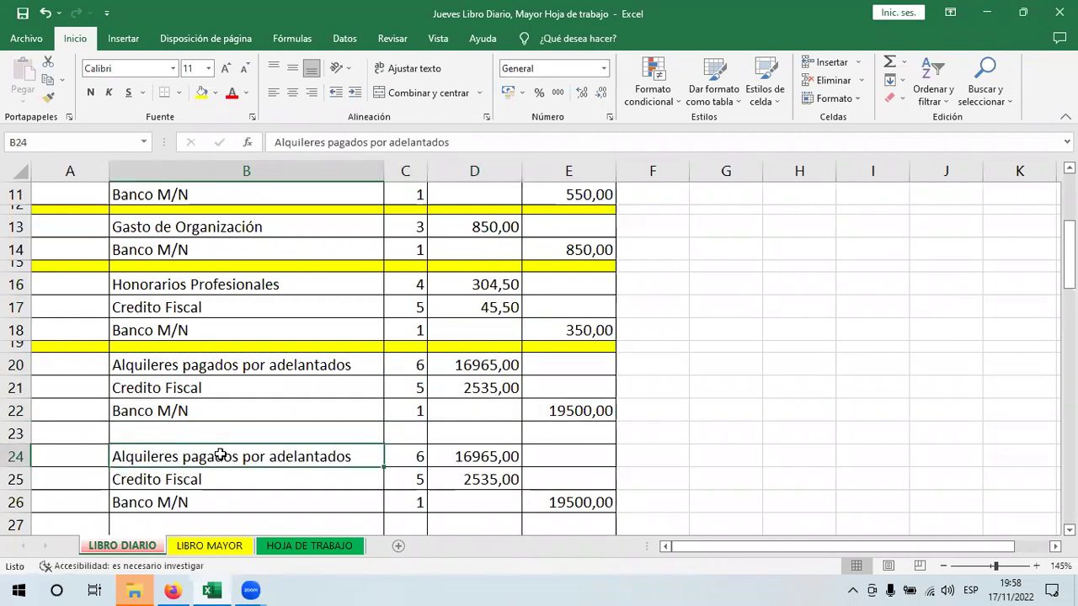
Set the account number on the first line of the copied entry, in C24, to 7.
click(407, 462)
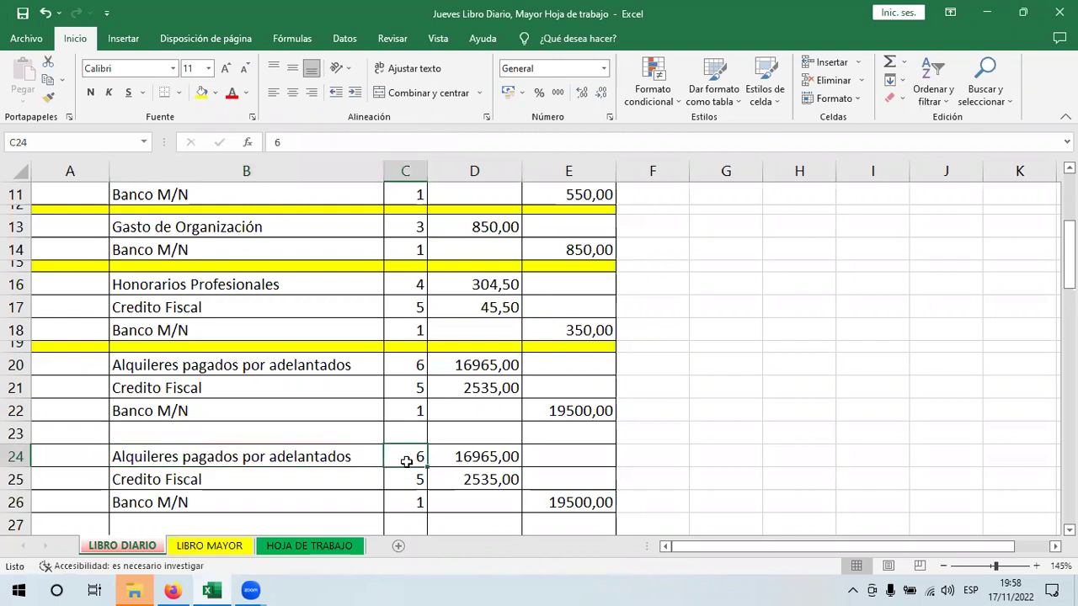
text(7)
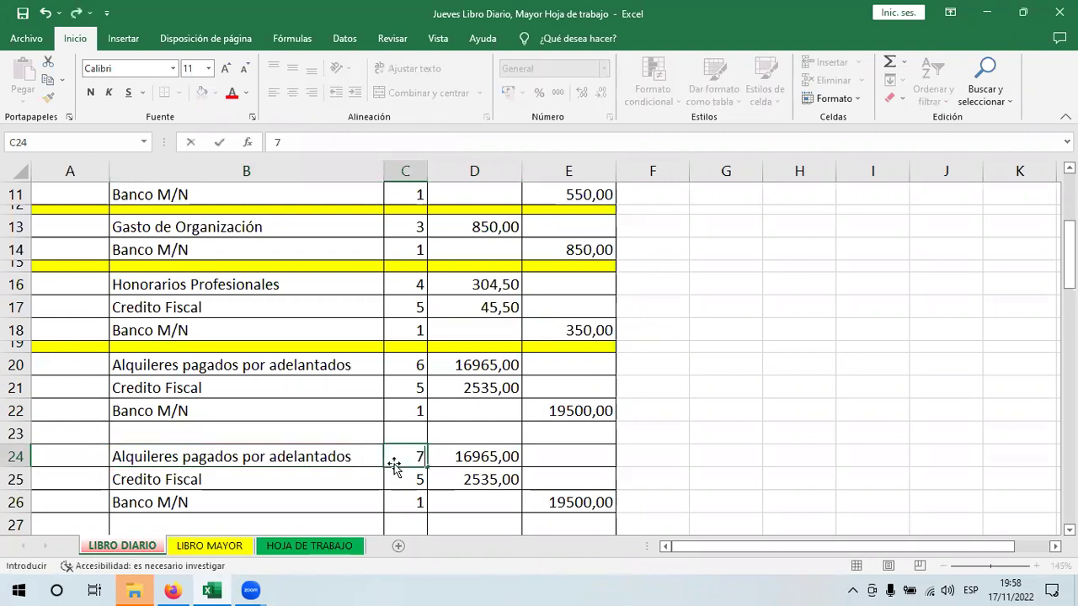
key(Return)
click(314, 461)
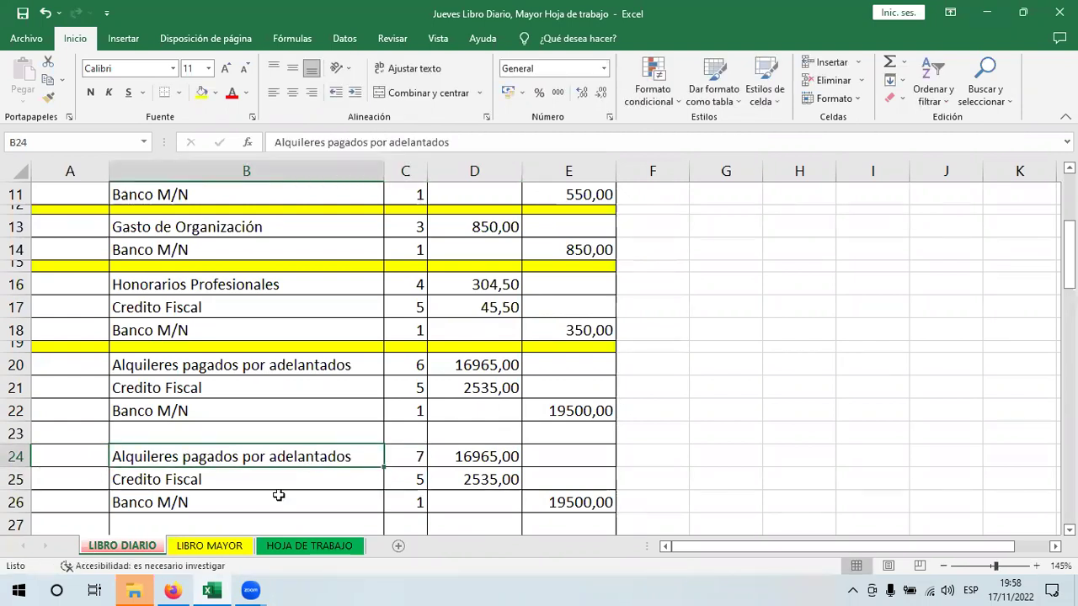
Set the Banco M/N credit of the furniture entry in E26 to 11700.
click(572, 502)
text(1170)
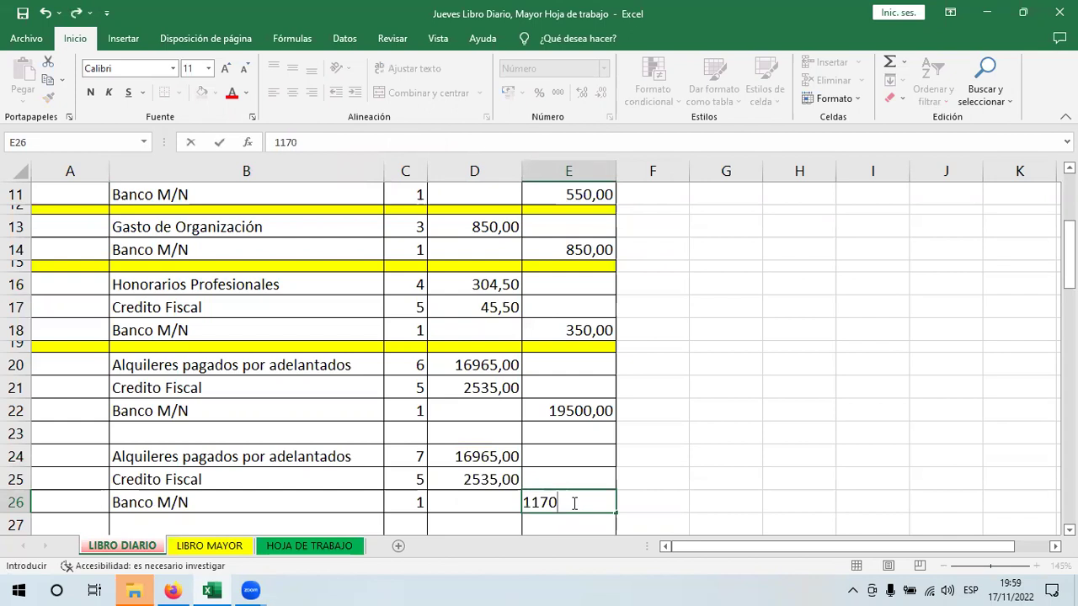
text(0)
key(Return)
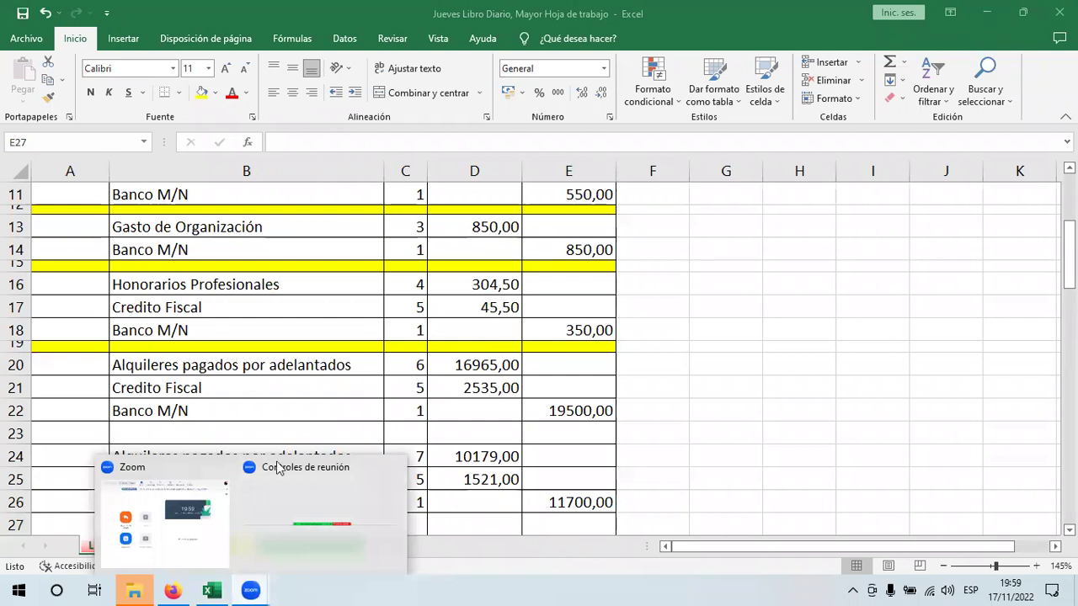
Replace the account name in B24 with Muebles y Enseres.
click(225, 458)
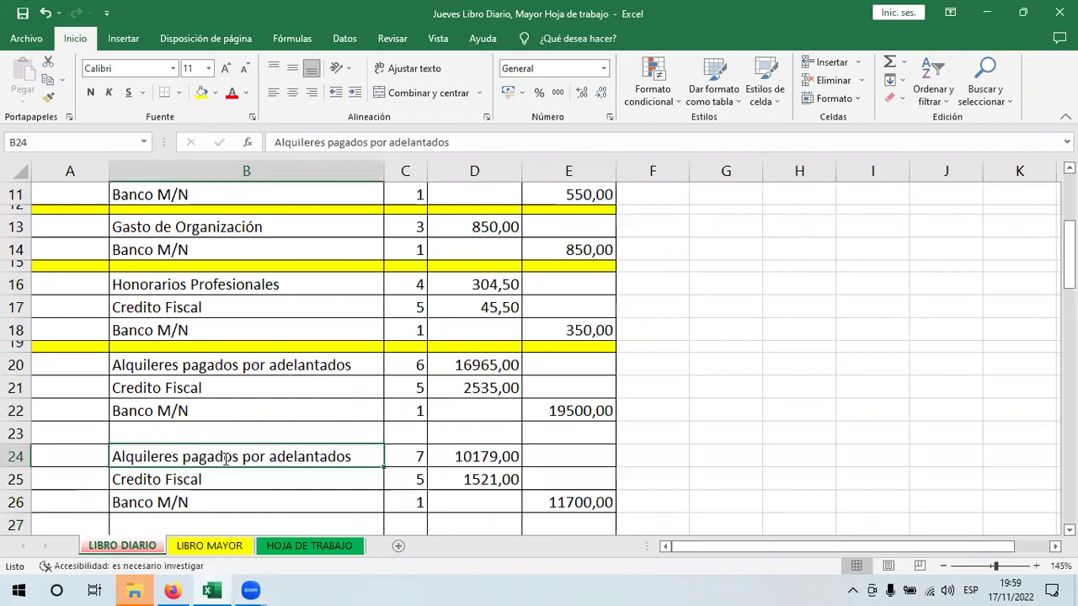
text(Muebles )
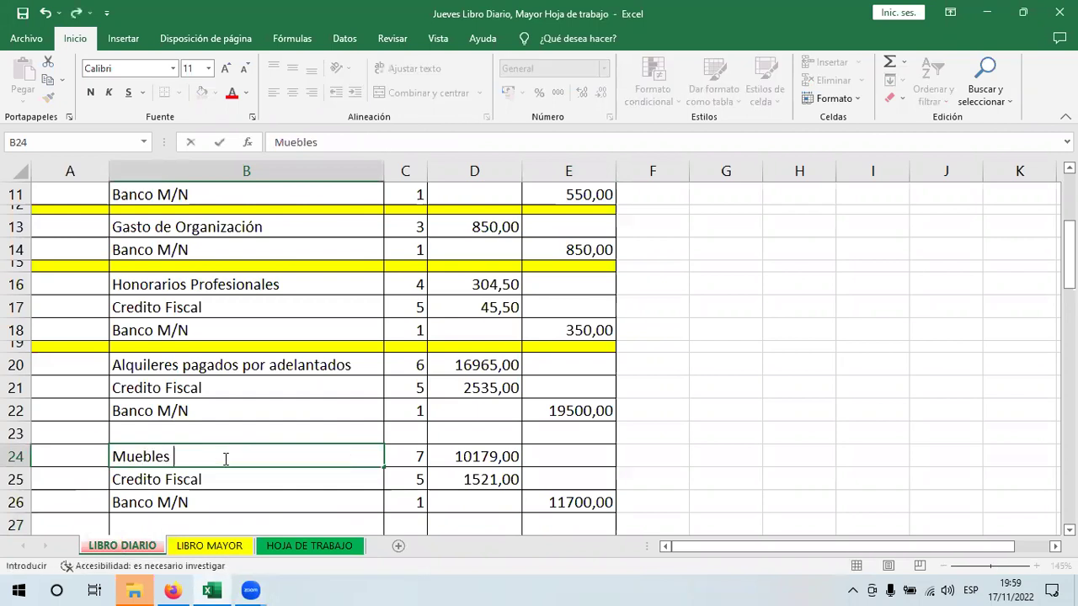
text(y Ensere)
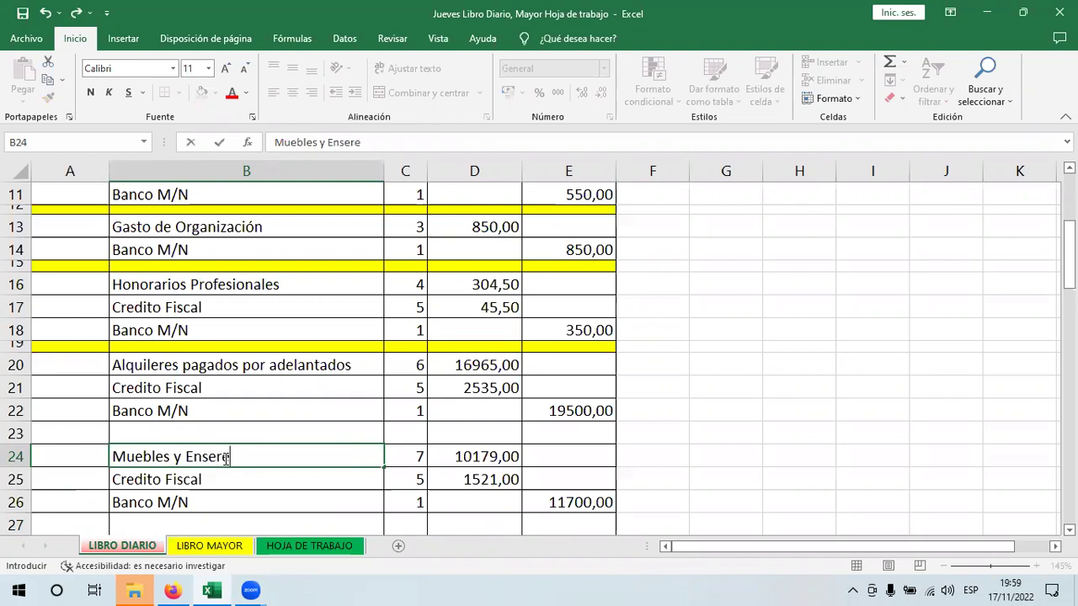
text(s)
key(Return)
Inspect the furniture entry's credit in E26 and the formulas behind the Credito Fiscal and Muebles y Enseres debits in D25 and D24.
click(579, 504)
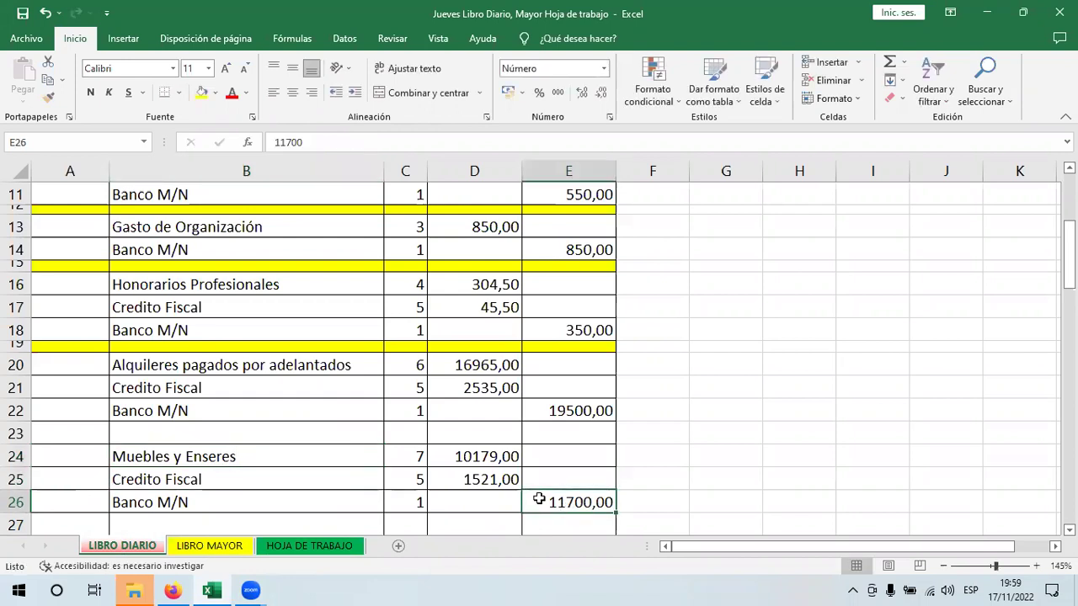
key(Return)
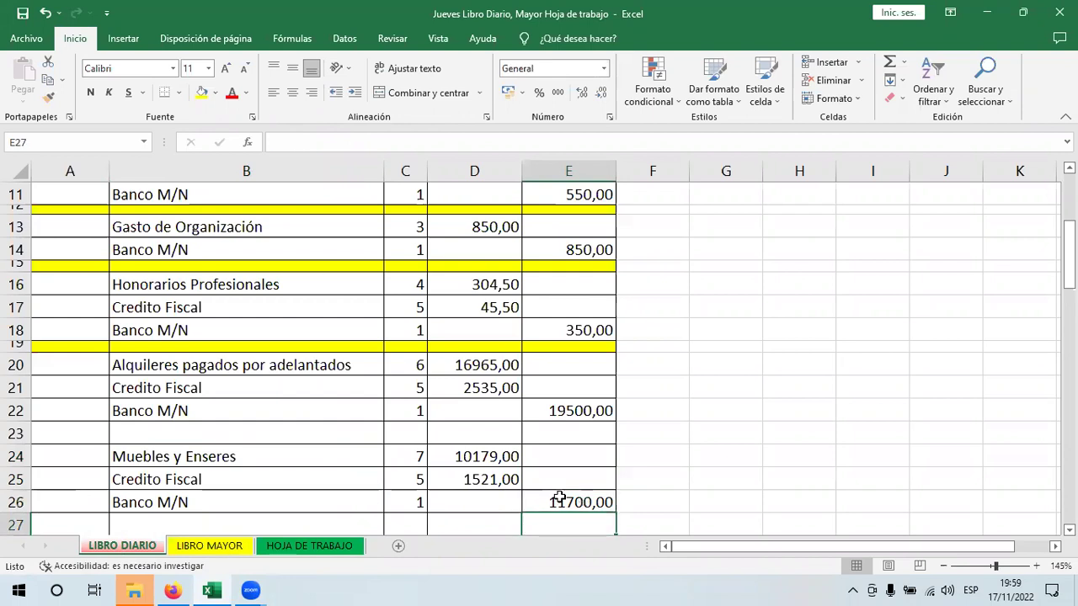
click(458, 477)
double_click(458, 477)
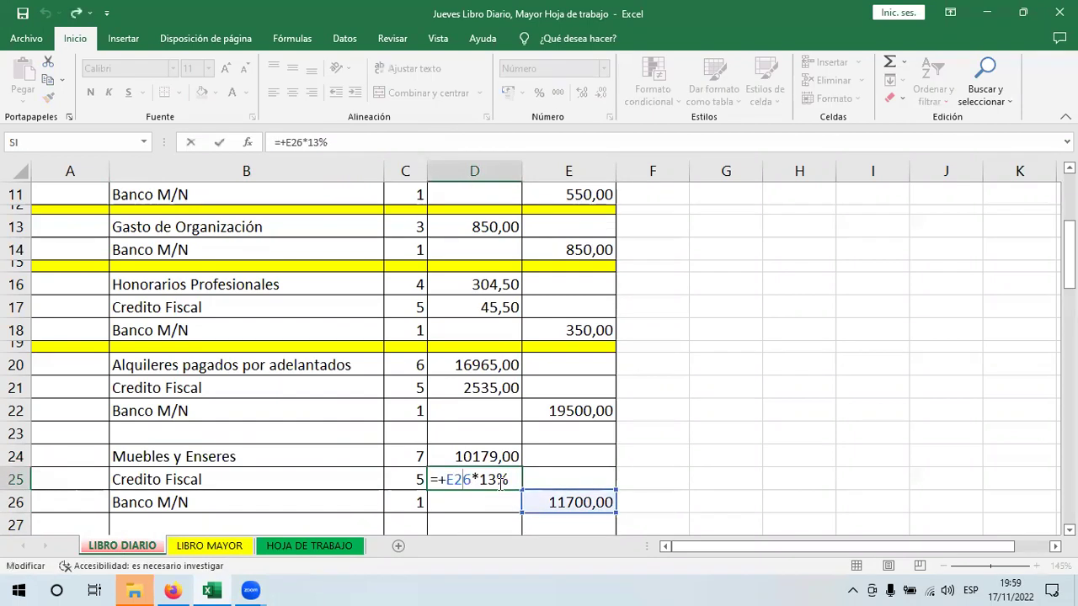
key(Return)
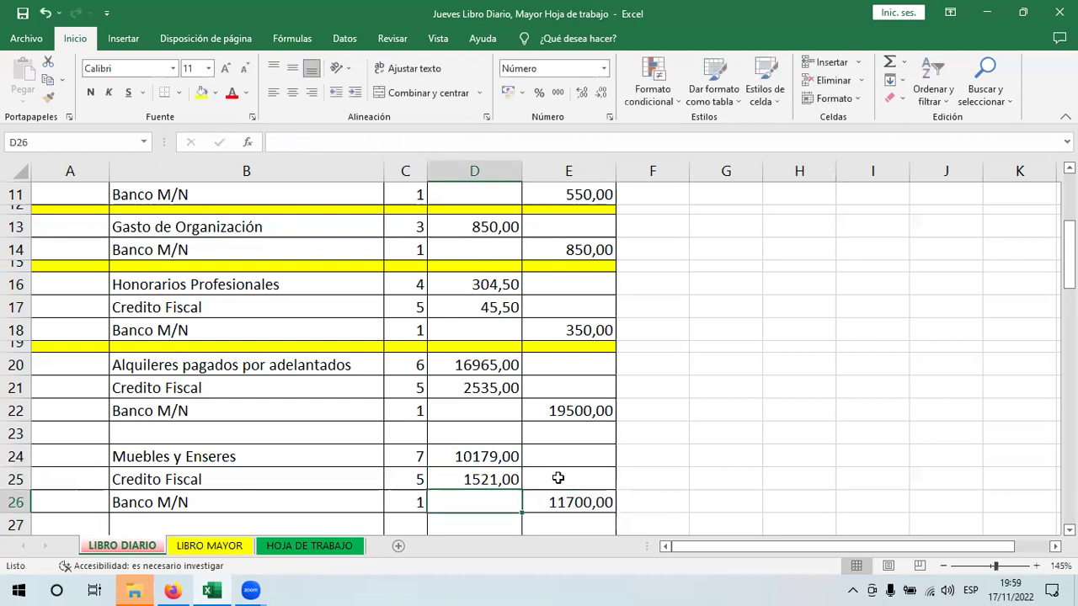
click(487, 461)
double_click(486, 461)
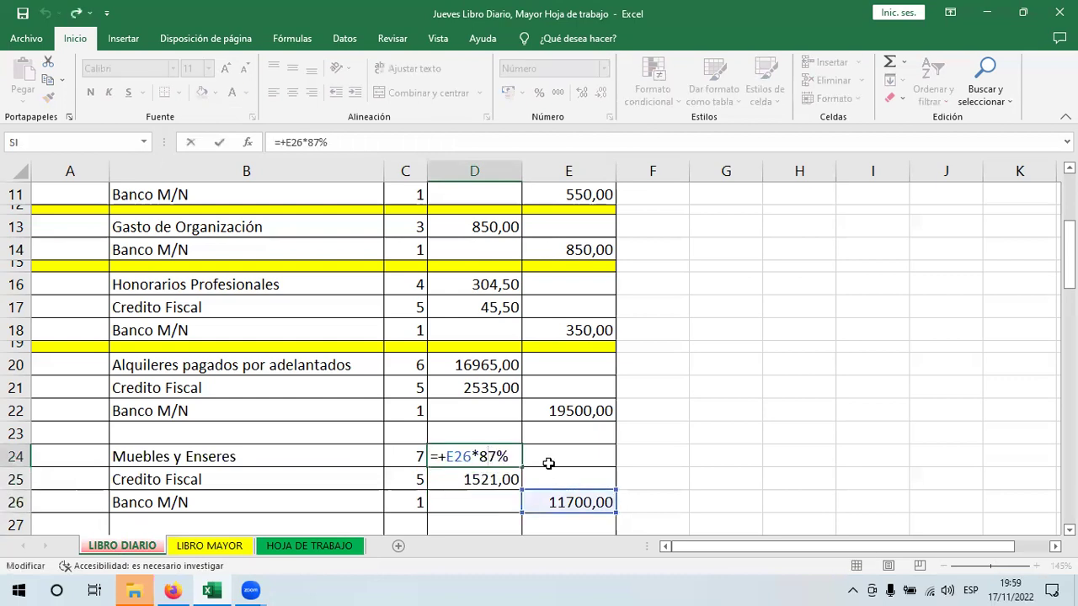
key(Return)
click(573, 505)
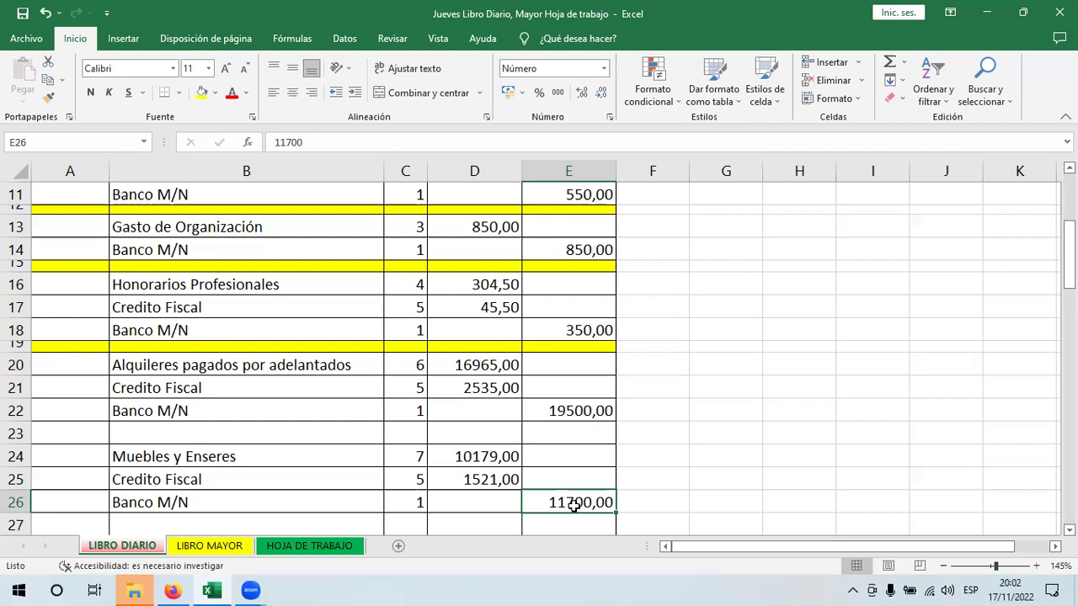
click(379, 460)
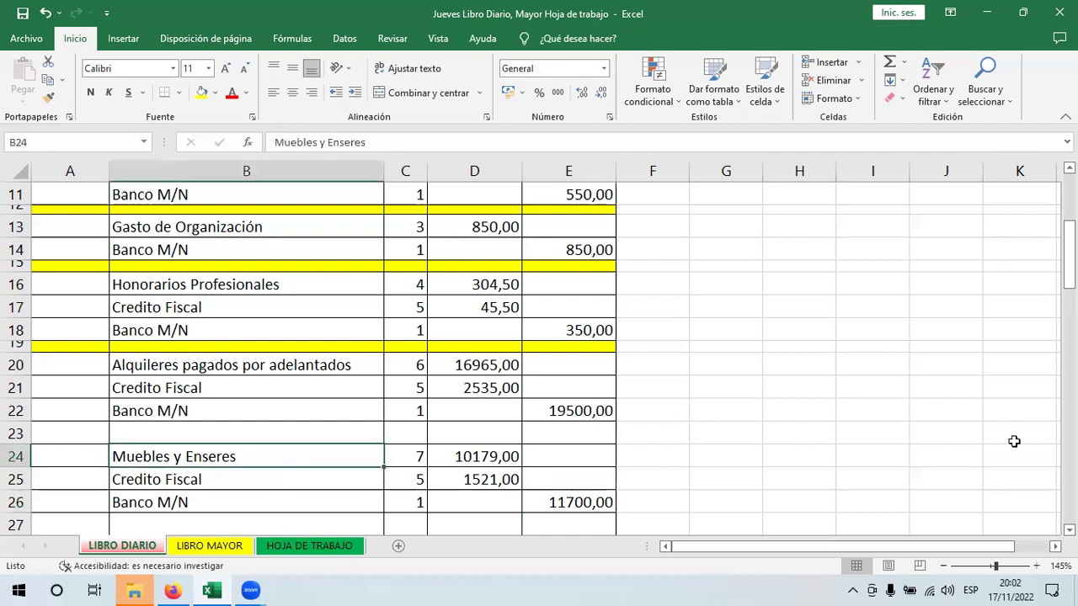
Switch to the FACTURAS PDF in Firefox and examine the items and total of the Distribuidora Unilever cleaning supplies invoice.
click(171, 589)
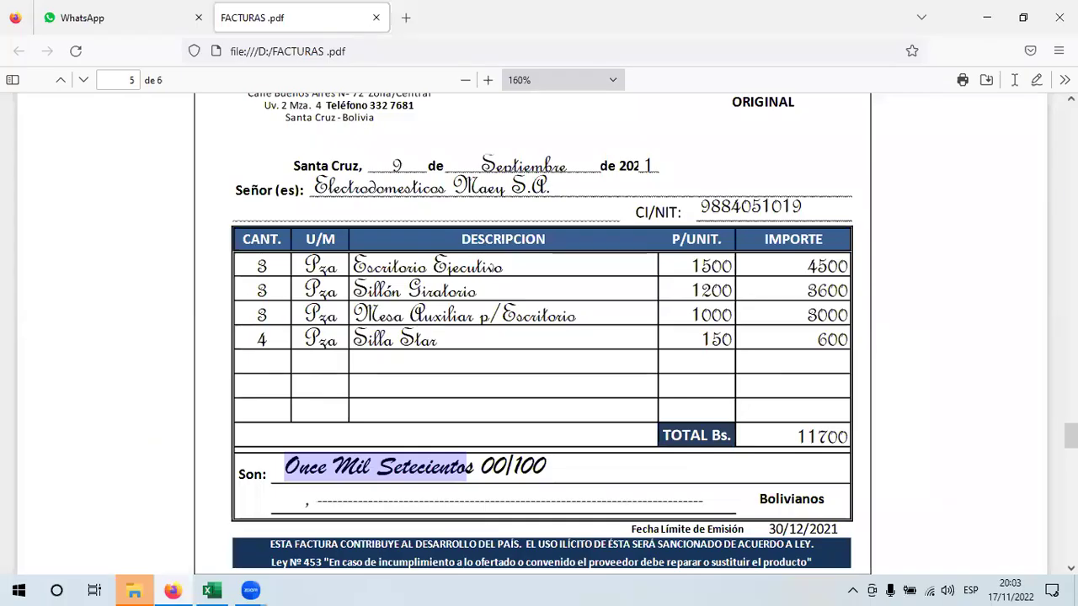
scroll(539, 337, down, 3)
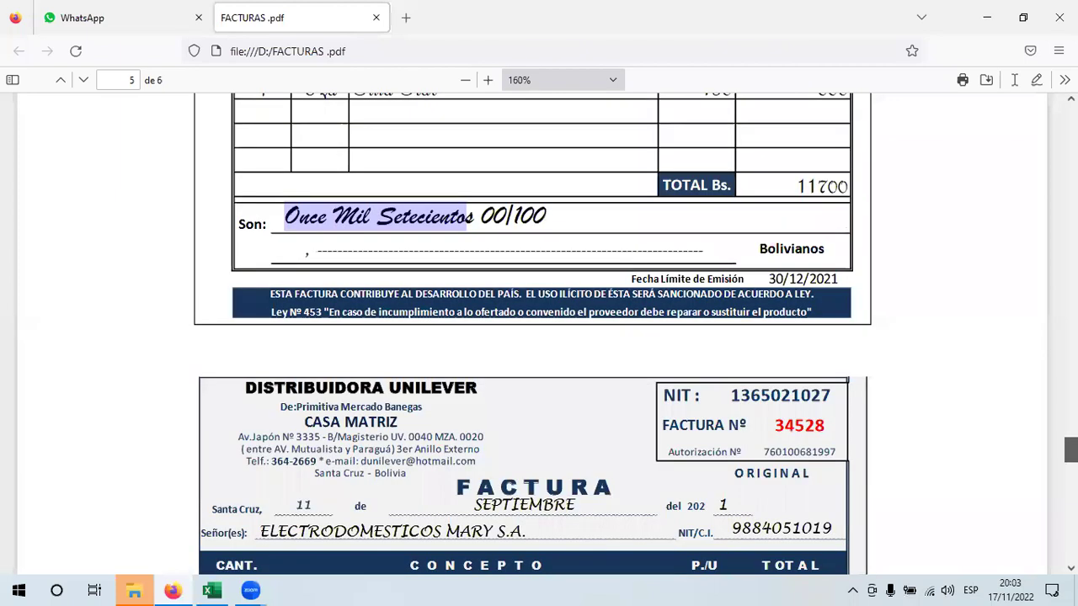
scroll(455, 206, down, 4)
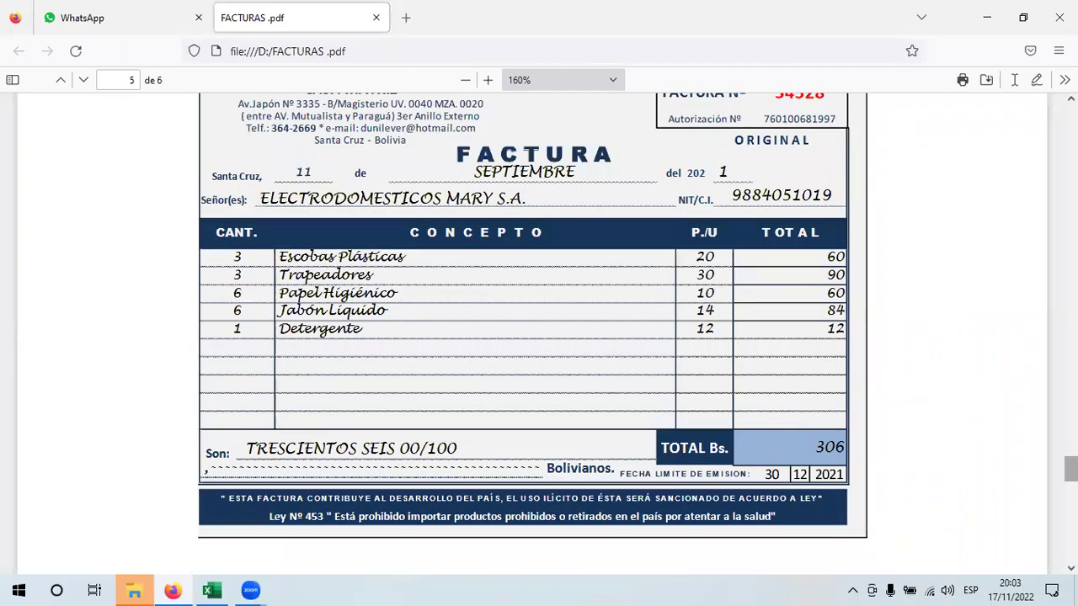
scroll(539, 337, up, 2)
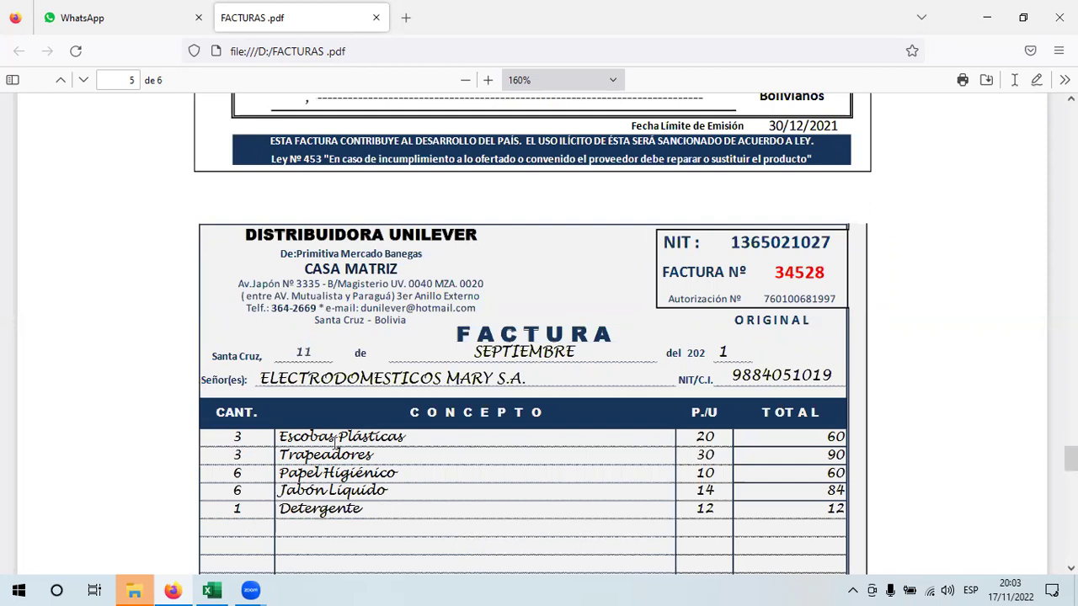
drag(371, 457, 362, 498)
click(387, 498)
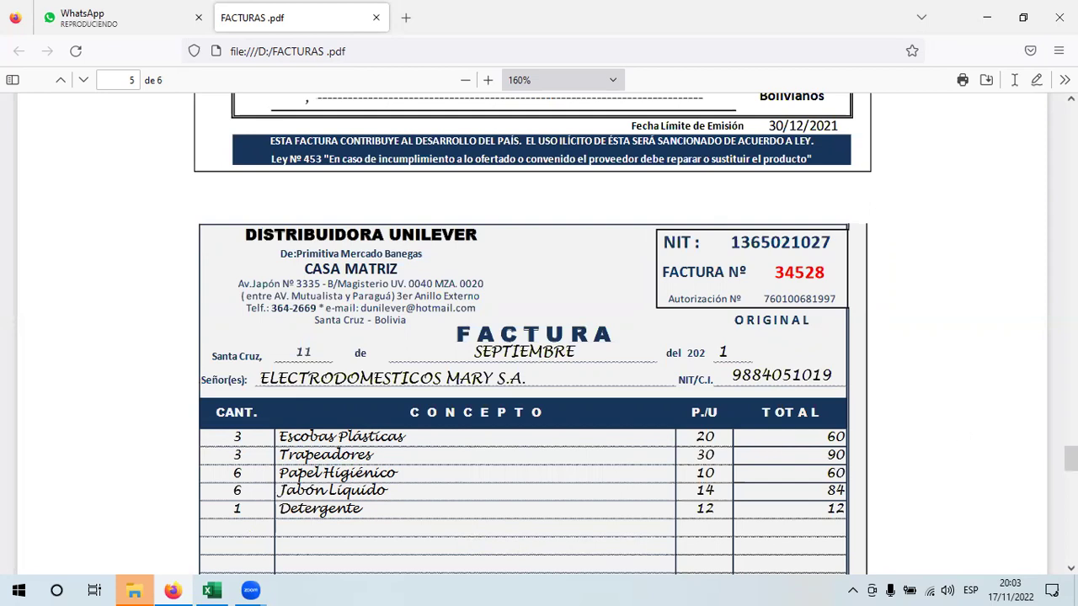
scroll(850, 492, down, 3)
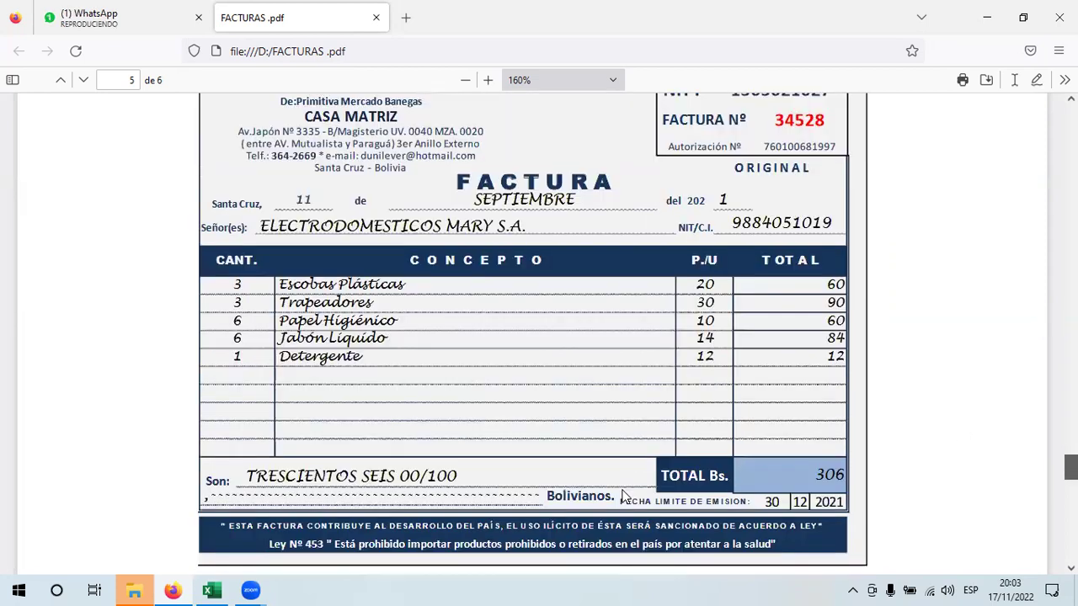
double_click(849, 482)
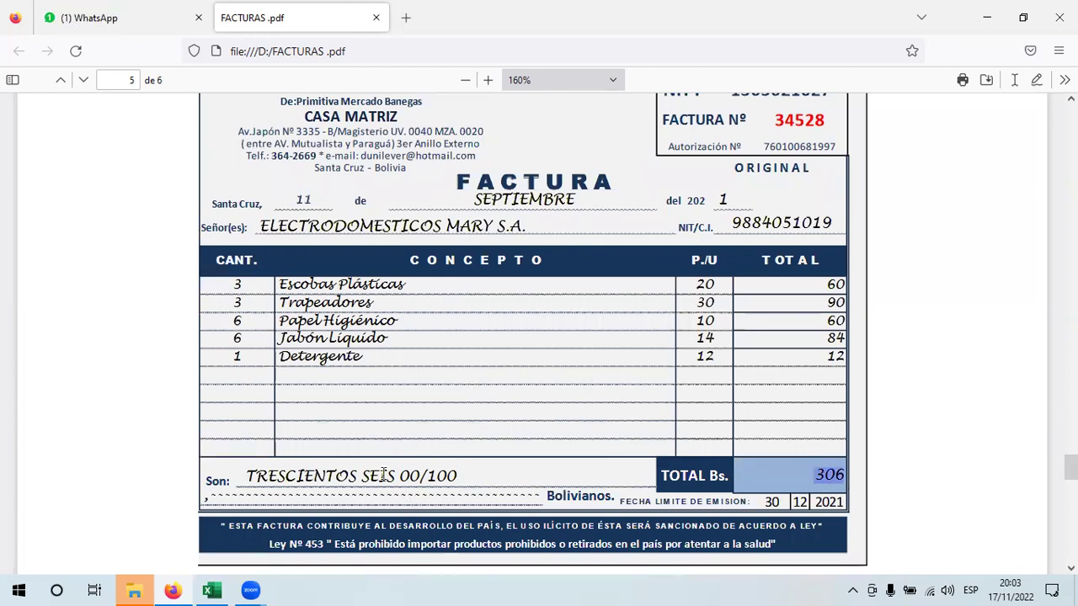
Switch to the Excel journal and copy the furniture entry in B24:E26 to B28 as the base for the cleaning supplies entry.
triple_click(474, 472)
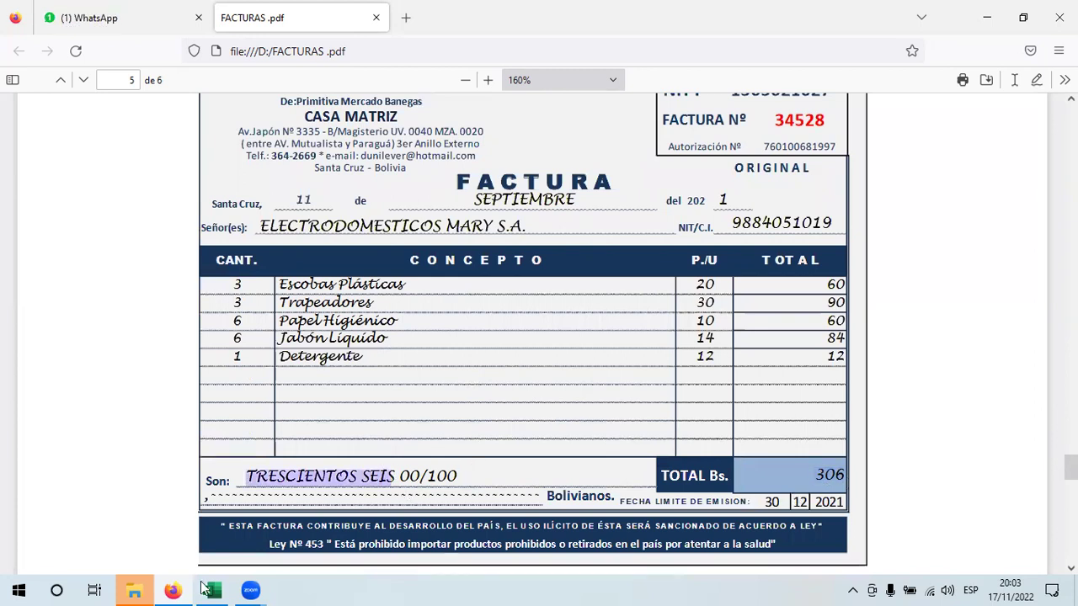
click(206, 590)
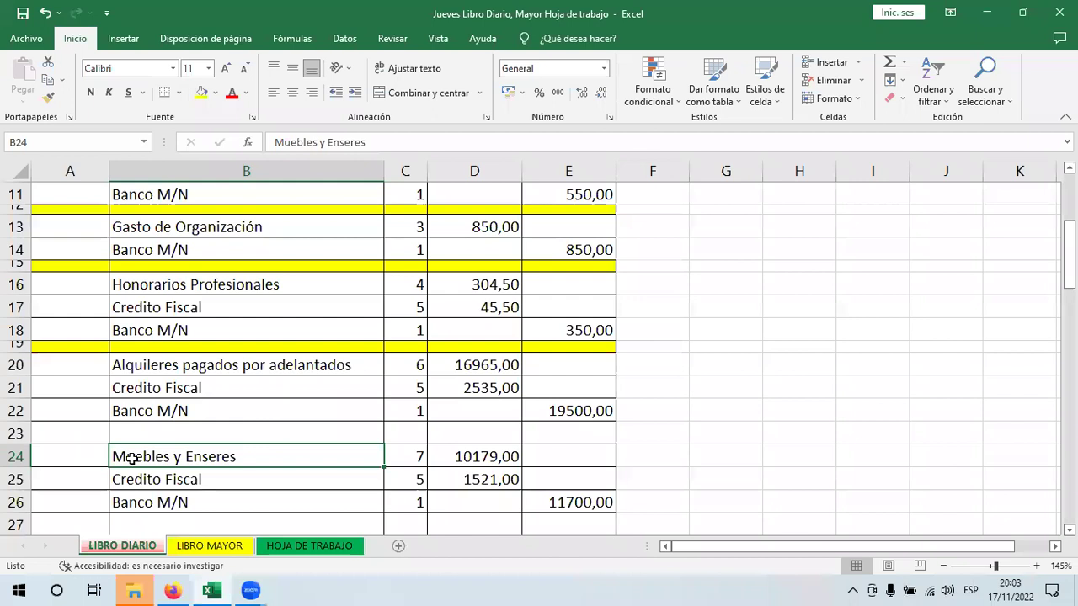
shift+click(572, 497)
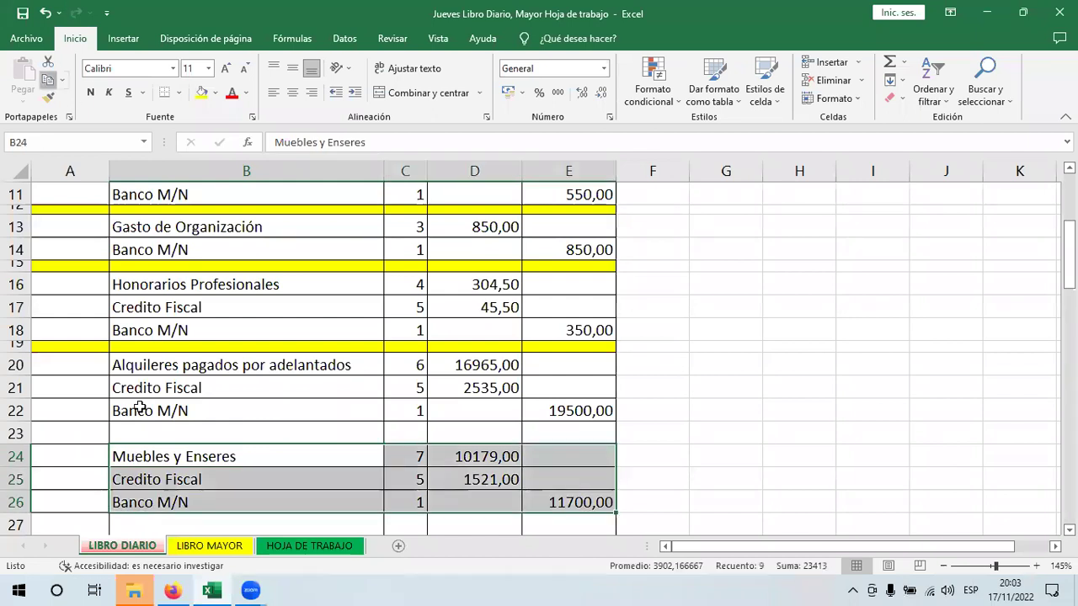
key(ctrl+c)
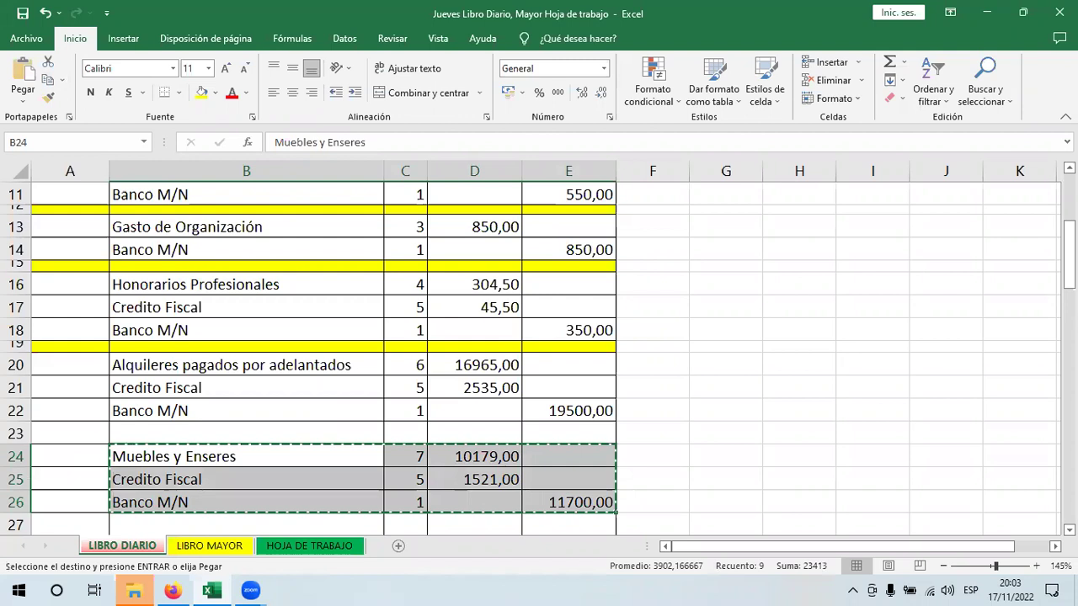
scroll(294, 458, down, 2)
click(294, 458)
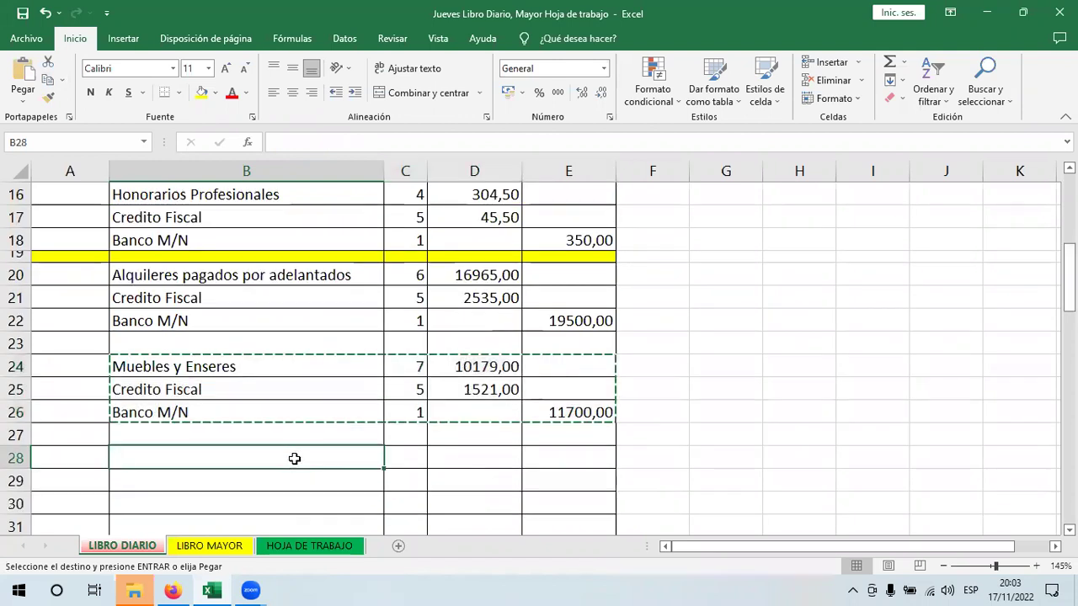
key(Return)
Set the Banco M/N credit of the copied entry in E30 to 306.
click(576, 505)
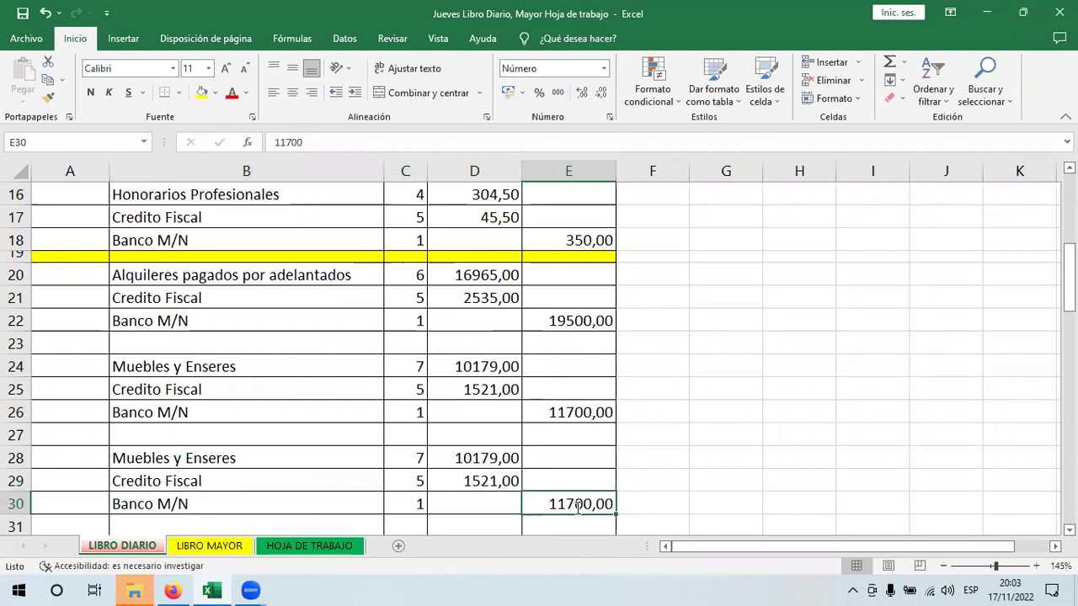
text(30)
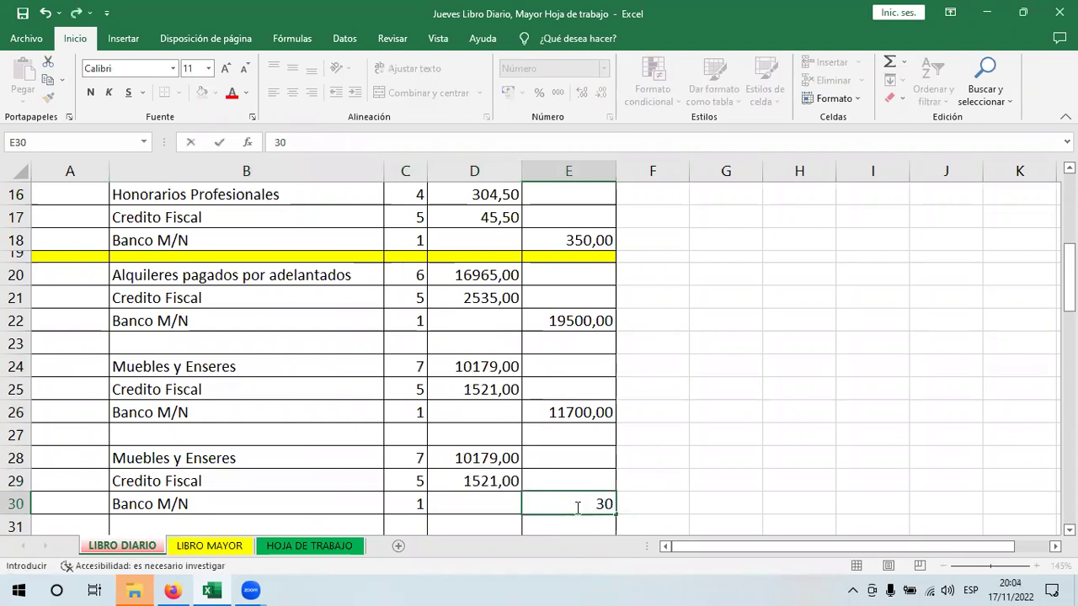
text(6)
key(Return)
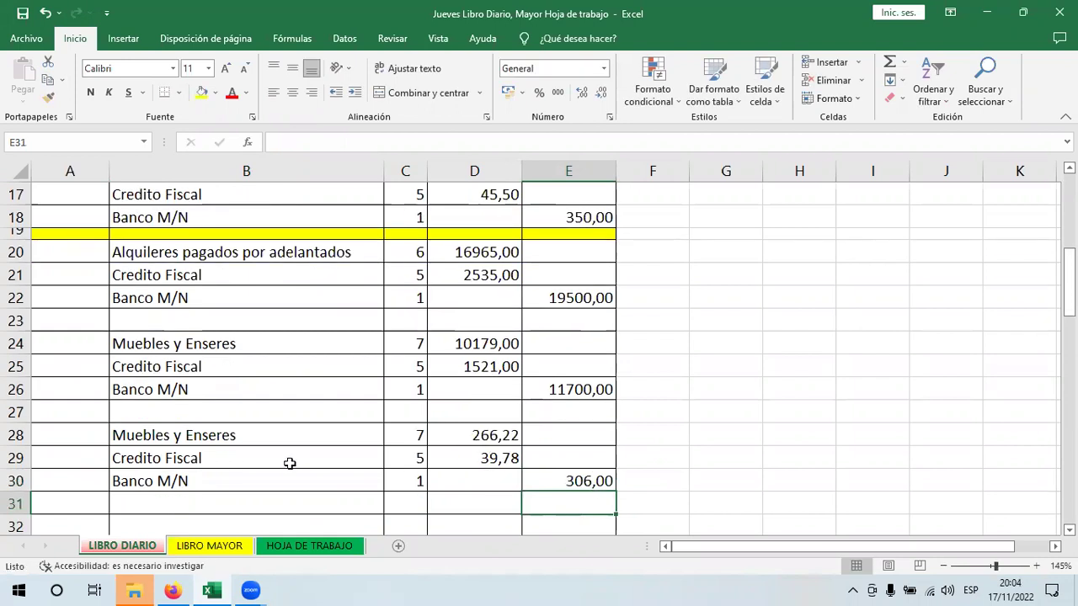
Set the account number in C28 to 8 and replace the account name in B28 with Material de Limpieza.
click(216, 436)
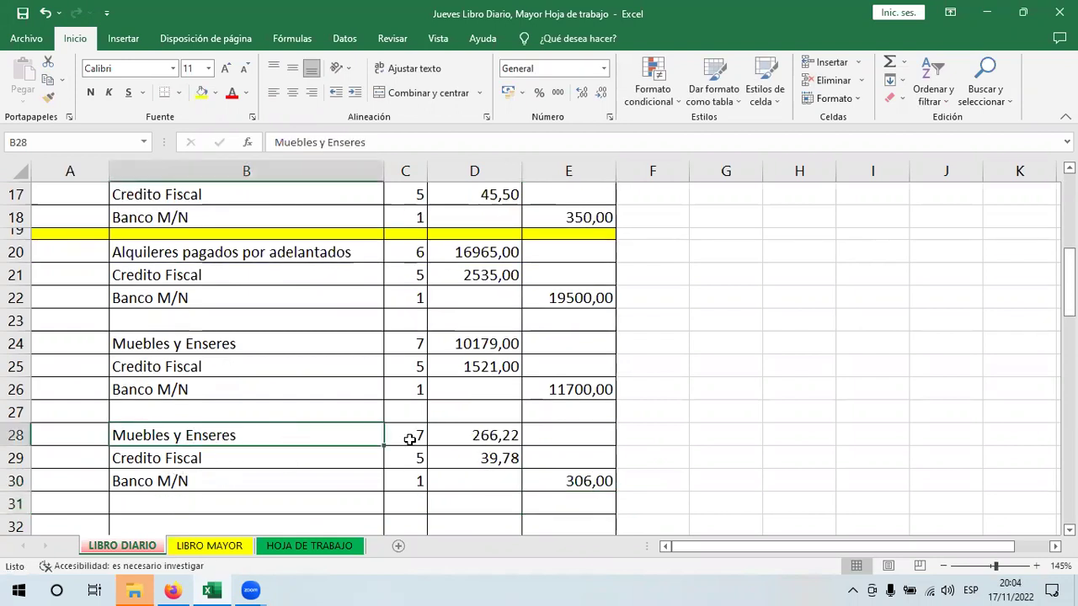
click(415, 436)
text(8)
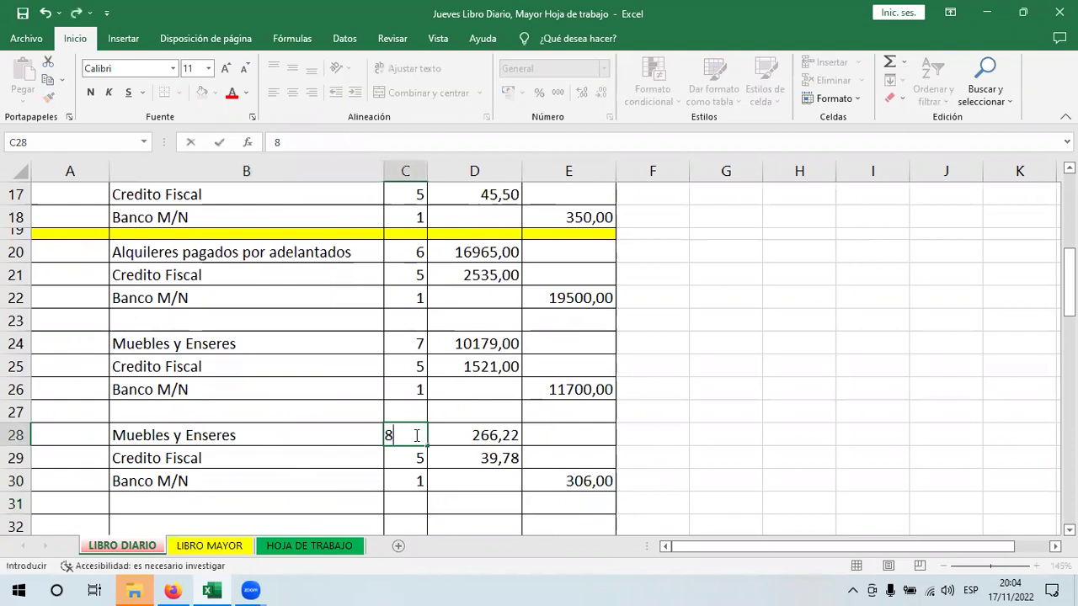
click(250, 438)
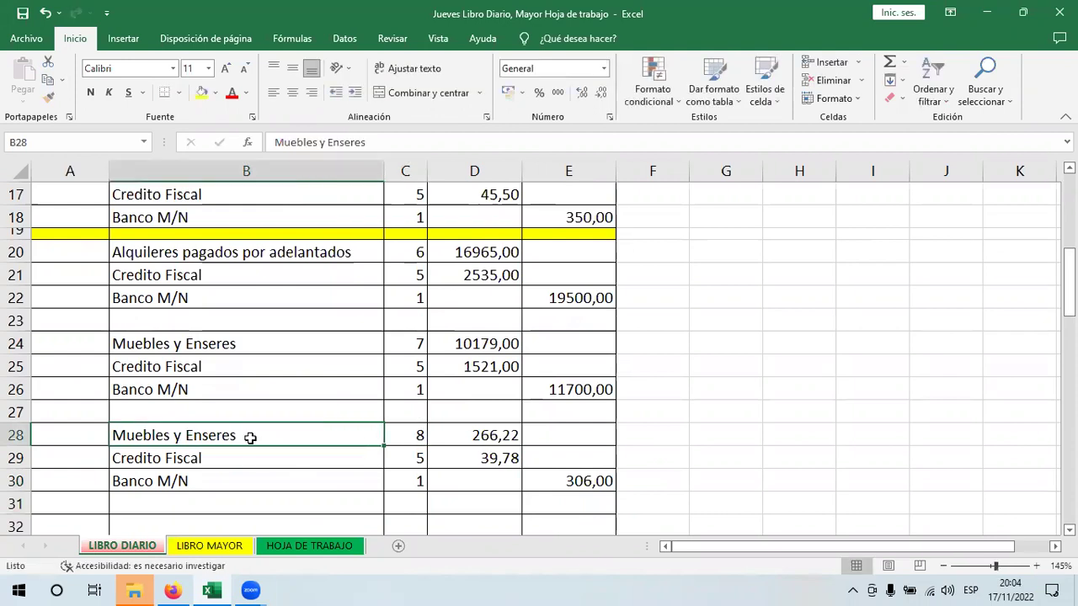
text(Mate)
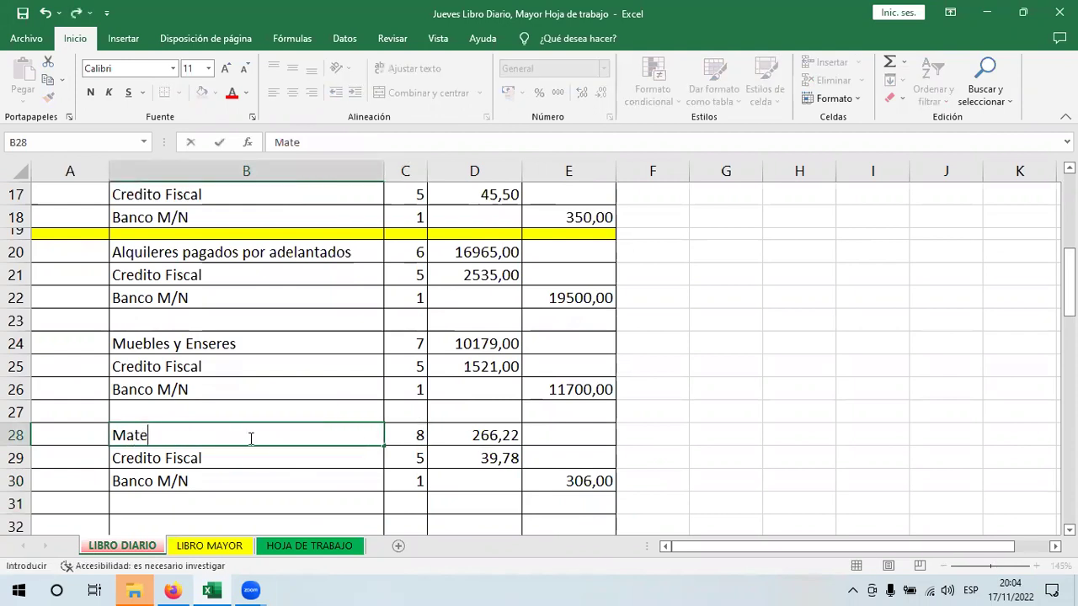
text(rial de )
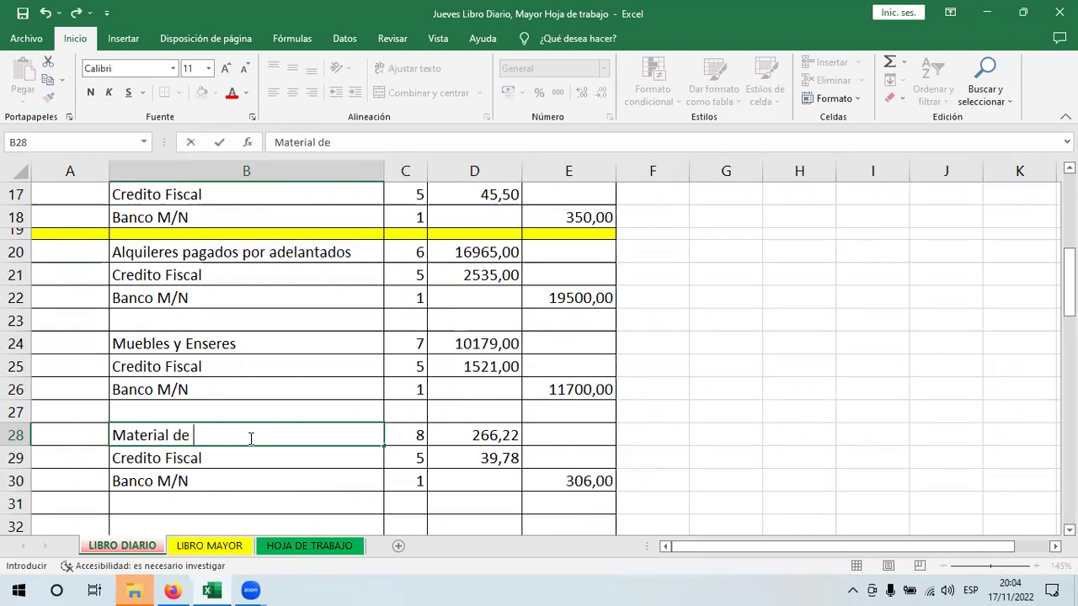
text(Limpieza)
key(Return)
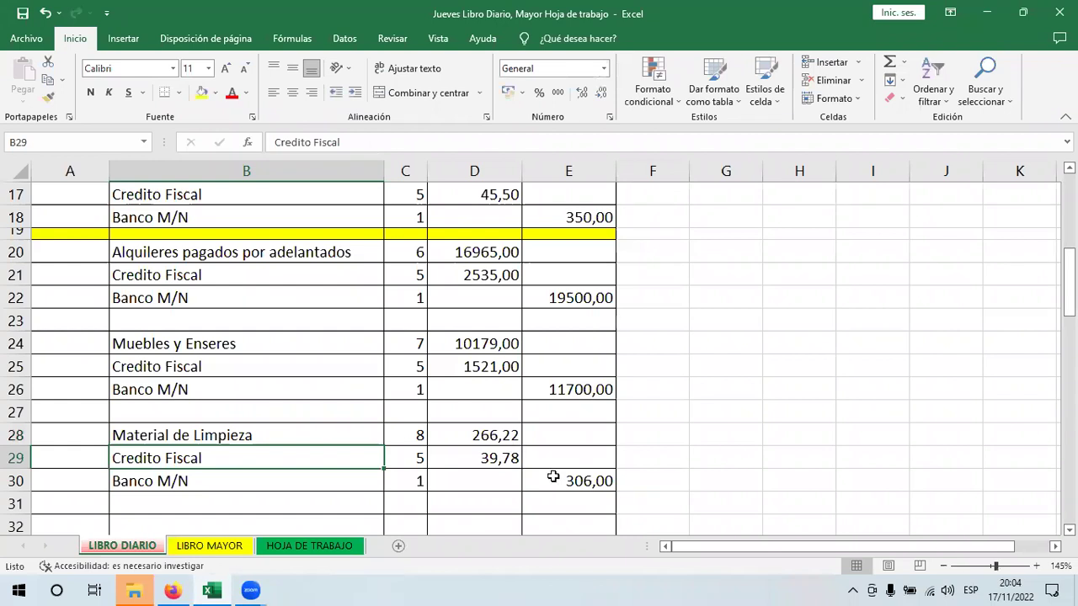
Enter =+E30*87% as the Material de Limpieza debit in D28 and check the Credito Fiscal formula in D29.
click(487, 436)
text(=+)
click(560, 479)
text(*87%)
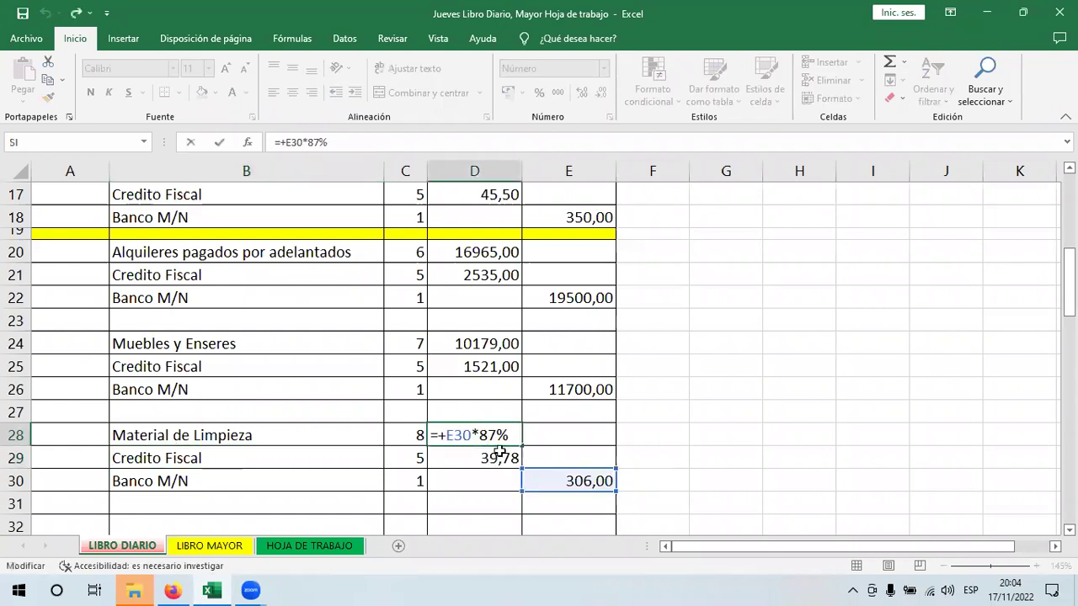
key(Return)
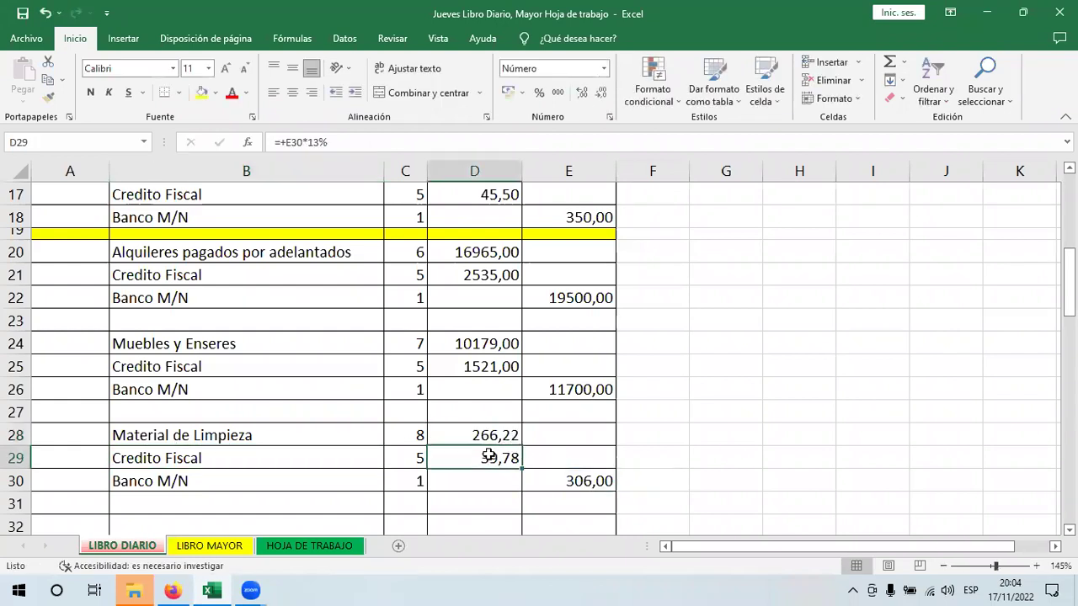
double_click(495, 457)
key(Return)
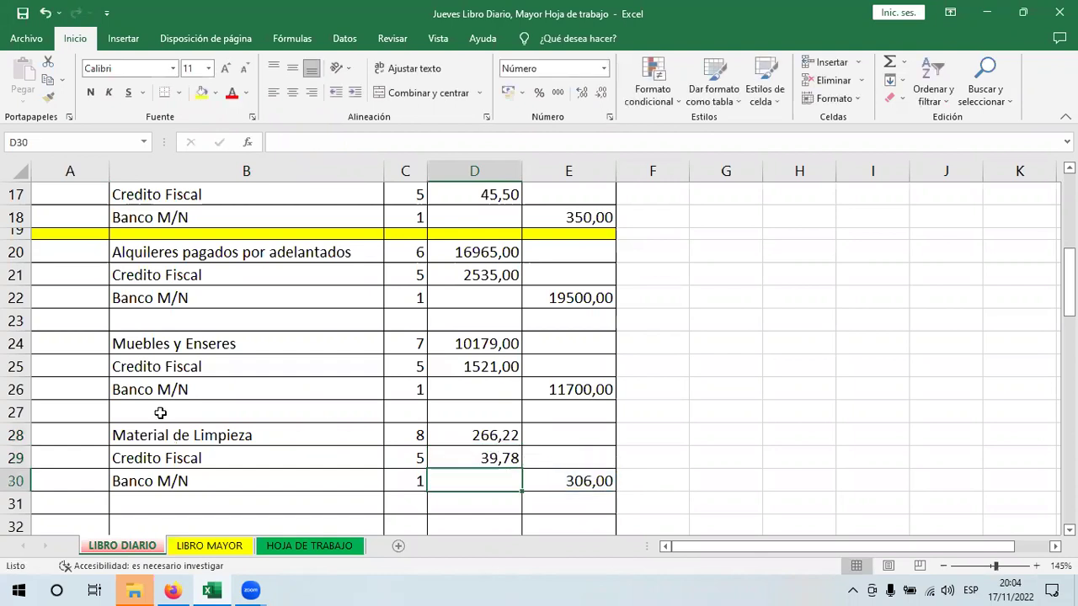
Shrink blank rows 27 and 23 to thin separator rows between the journal entries.
drag(18, 422, 17, 408)
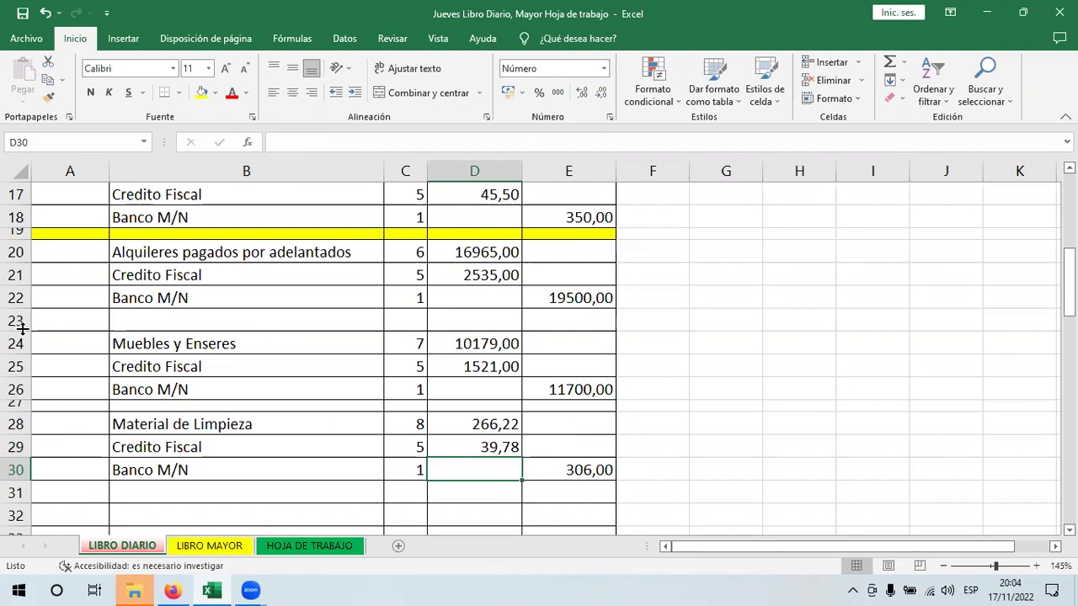
drag(19, 331, 18, 321)
click(70, 310)
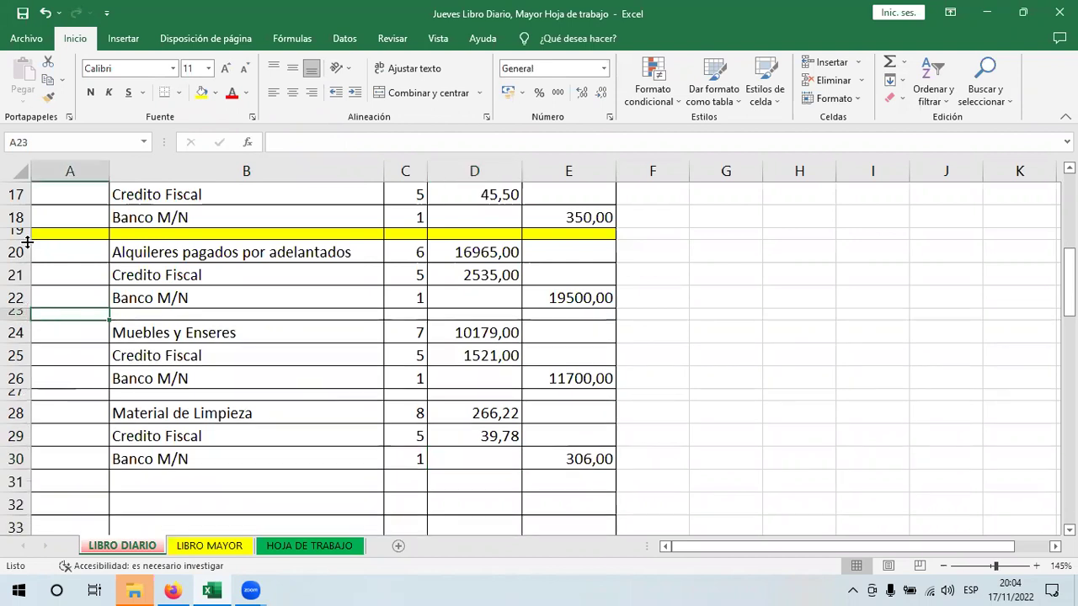
Copy the yellow separator row 19 onto rows 23, 27 and 31.
click(17, 233)
click(48, 80)
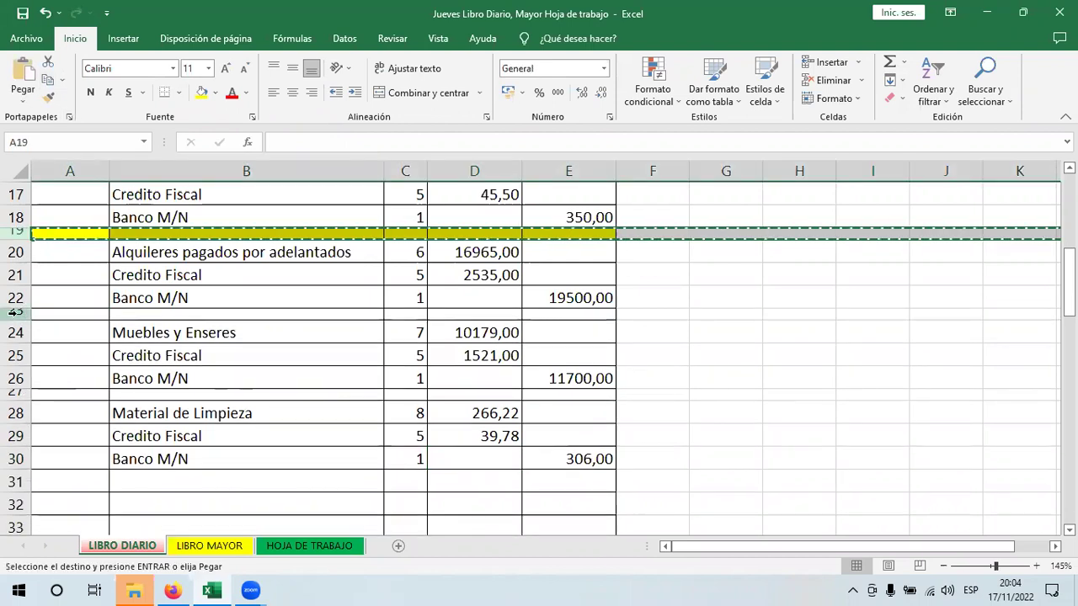
click(17, 314)
click(30, 75)
click(17, 393)
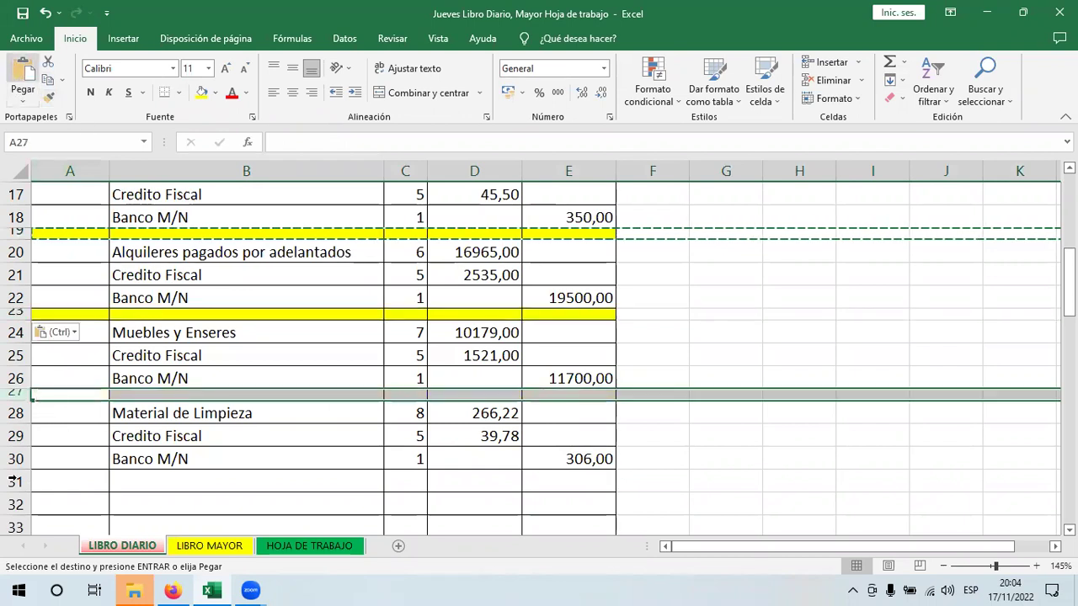
click(30, 74)
click(17, 481)
key(ctrl+v)
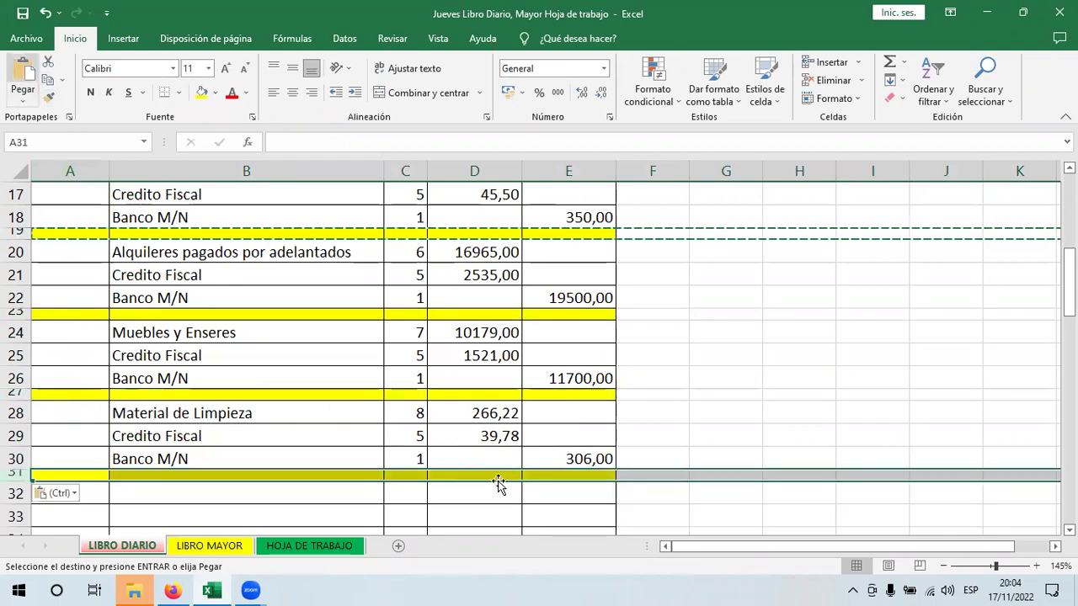
click(532, 497)
click(301, 498)
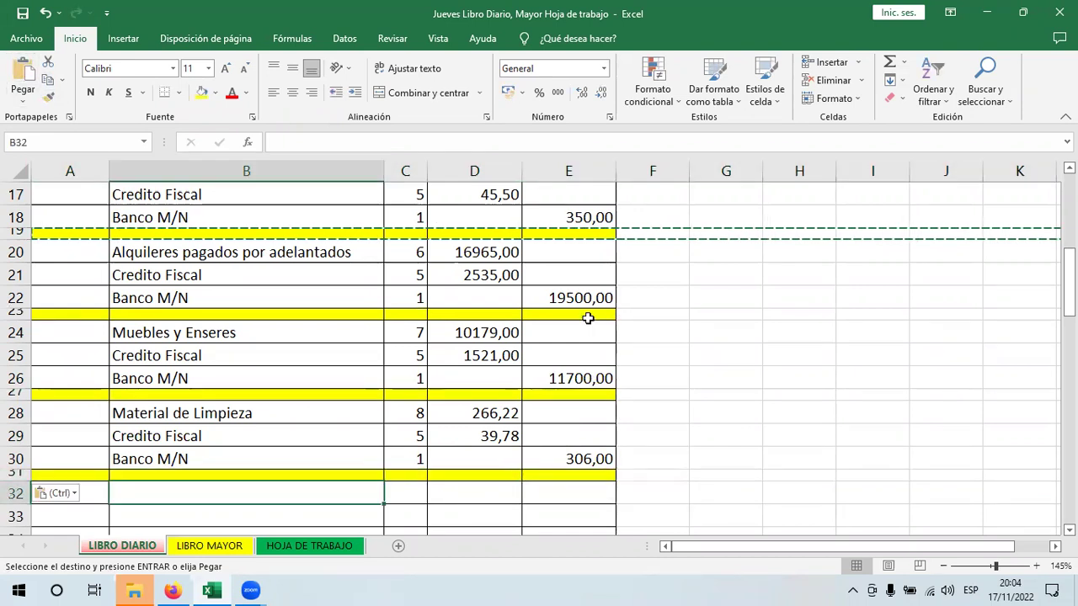
key(Escape)
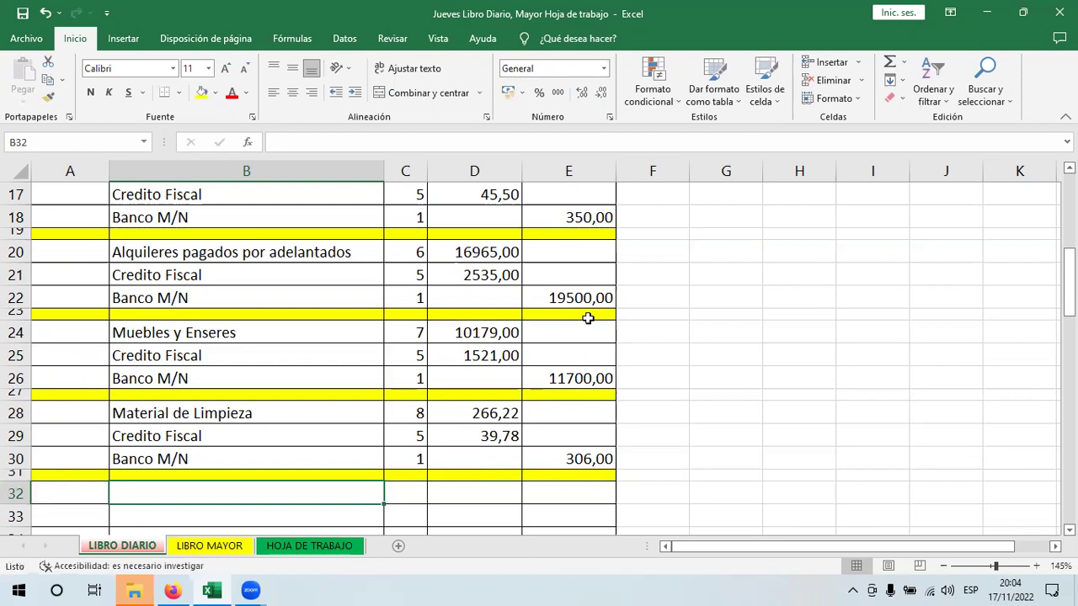
Switch to the FACTURAS PDF in Firefox and examine the items and total of the Librería y Papelería stationery invoice on page 6.
key(alt+Tab)
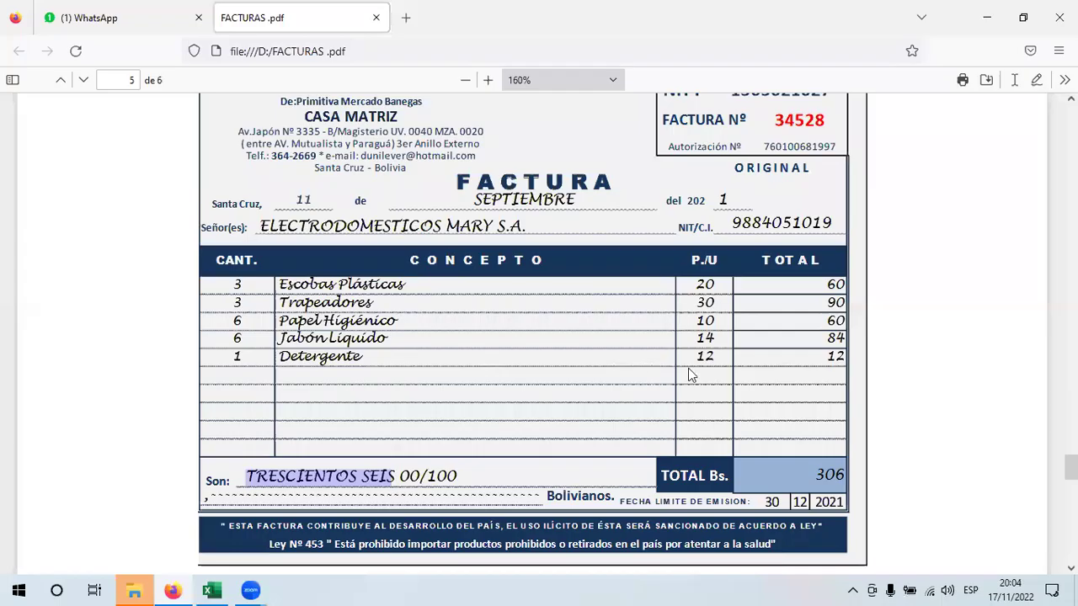
scroll(532, 330, down, 3)
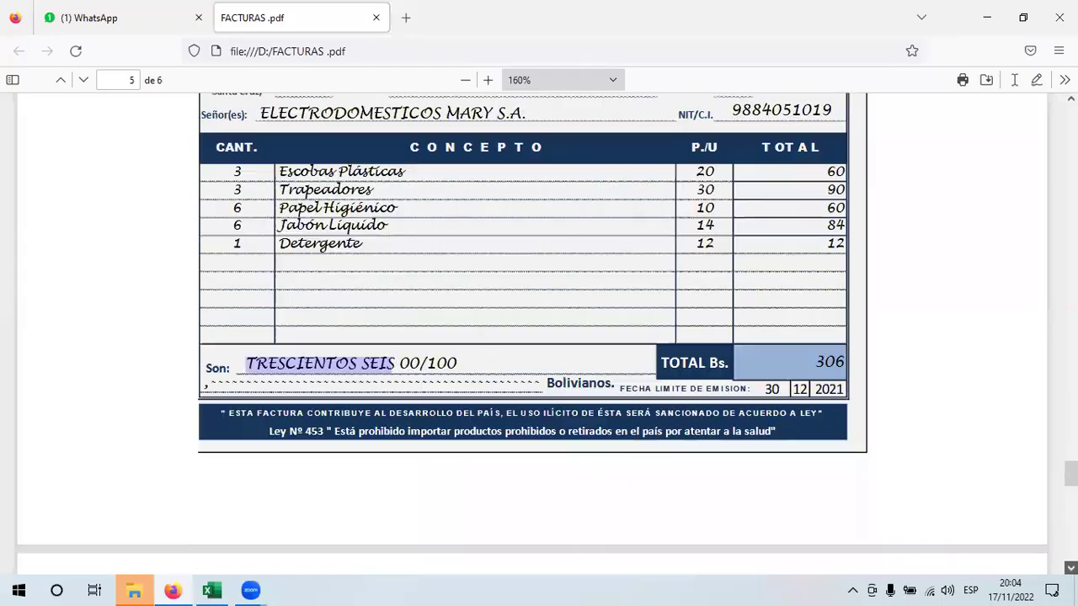
scroll(532, 333, down, 3)
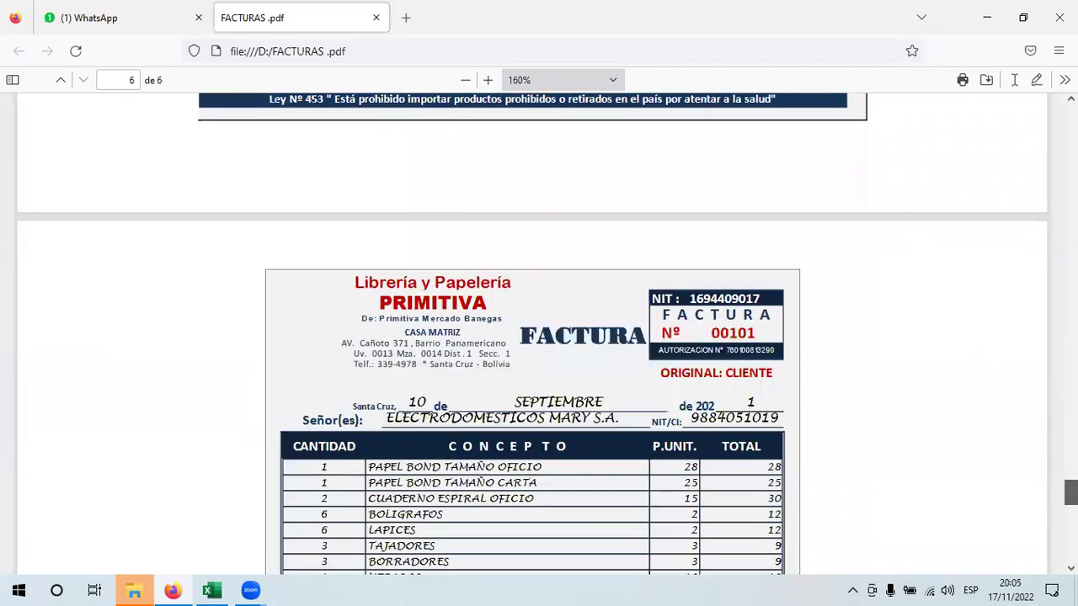
scroll(533, 334, down, 1)
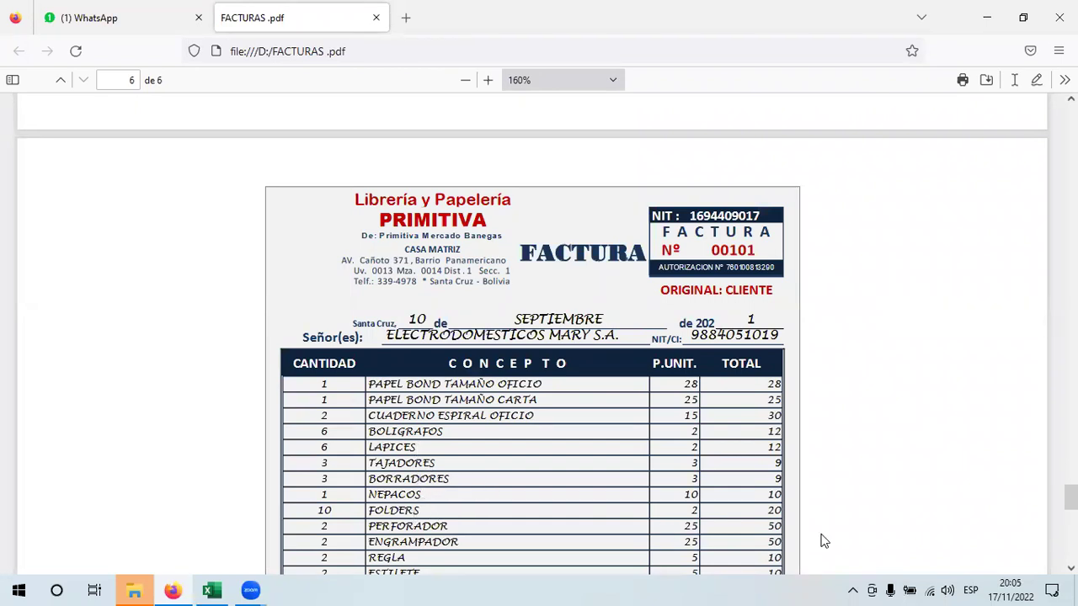
scroll(1030, 525, down, 1)
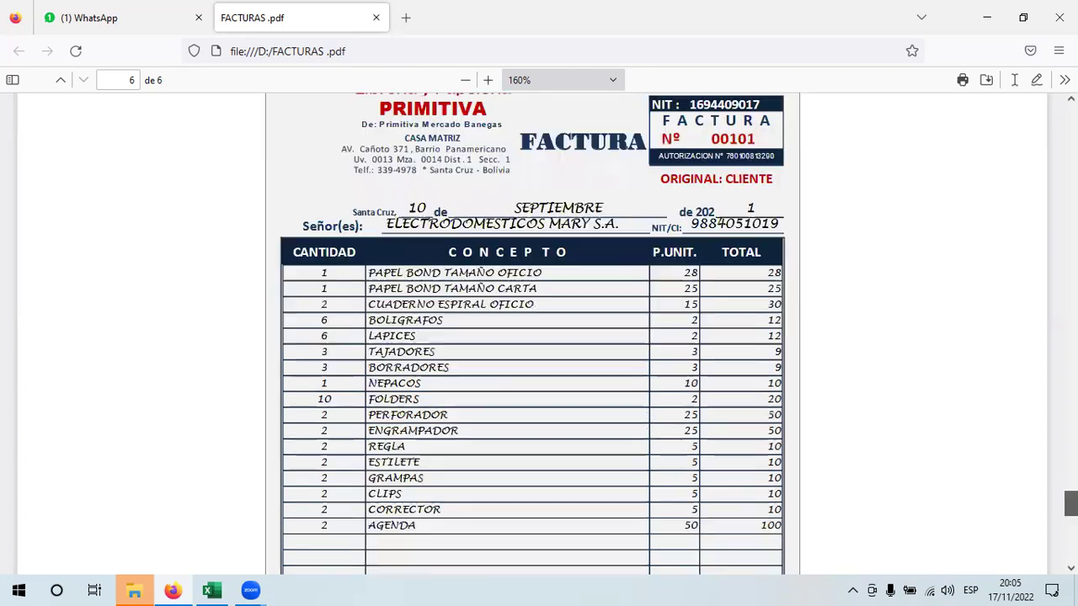
scroll(412, 385, down, 2)
drag(373, 371, 529, 371)
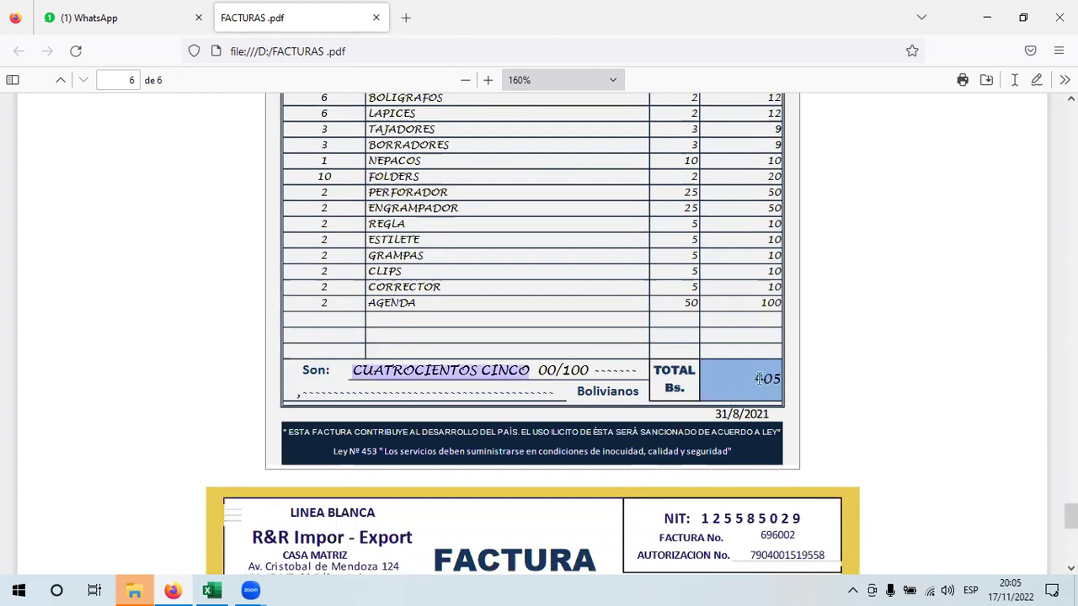
click(292, 531)
Return to the Excel journal and copy the Material de Limpieza entry in B28:E30 to B32.
click(211, 590)
drag(140, 413, 558, 457)
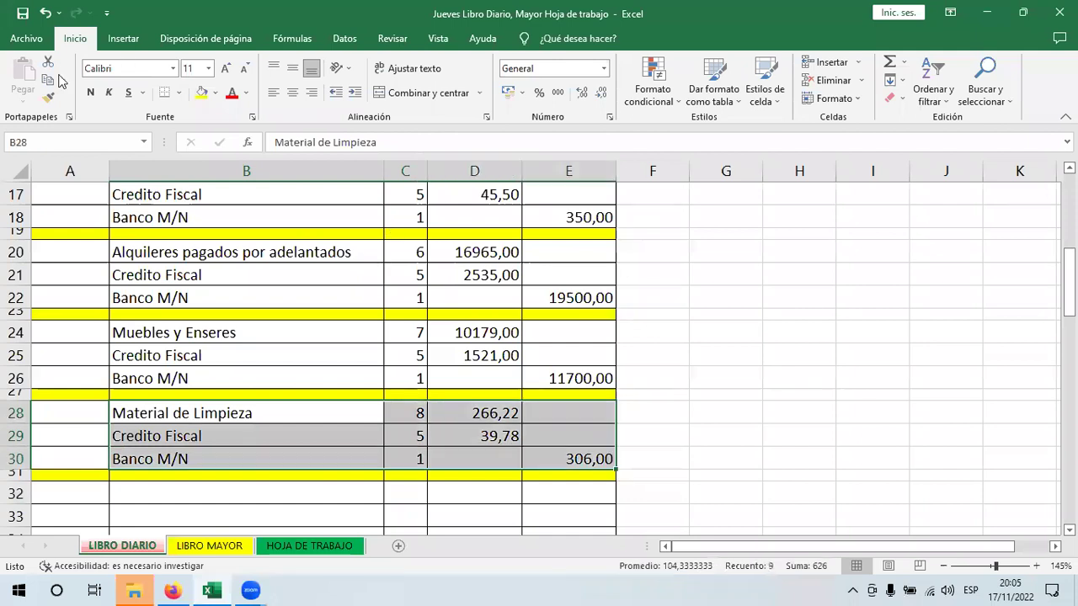
key(ctrl+c)
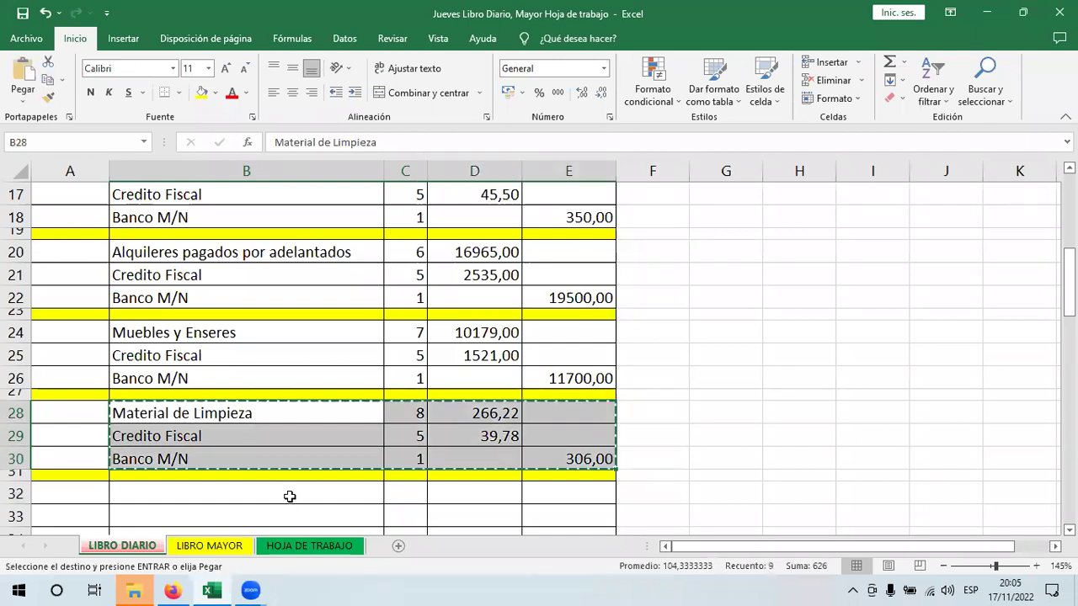
click(292, 502)
key(Return)
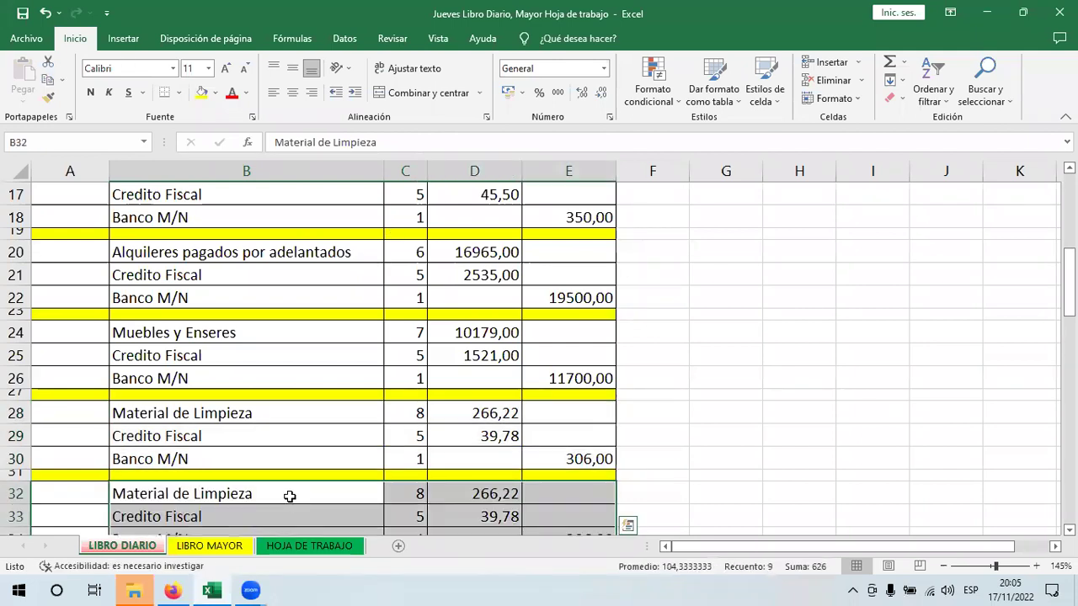
In the copied entry, set the first account's code in C32 to 9 and the Banco M/N credit in E34 to 405.
click(421, 493)
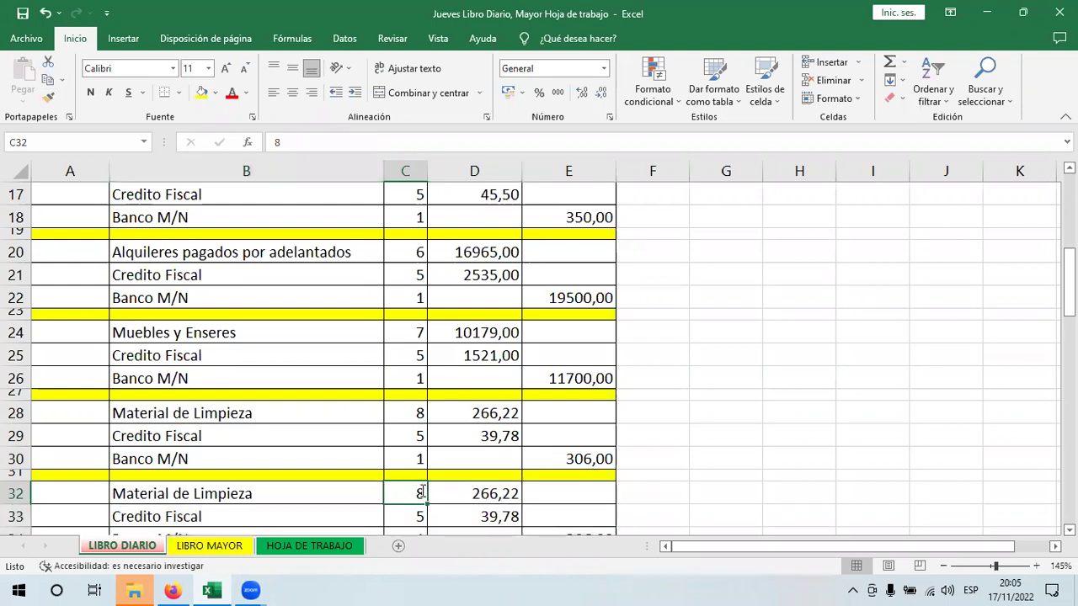
text(8)
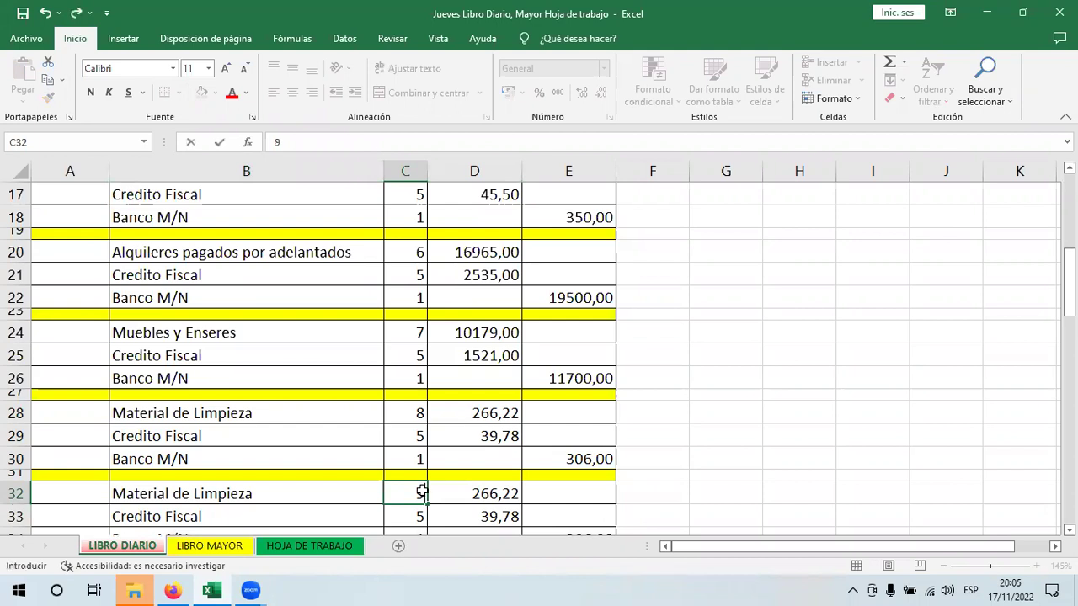
key(Return)
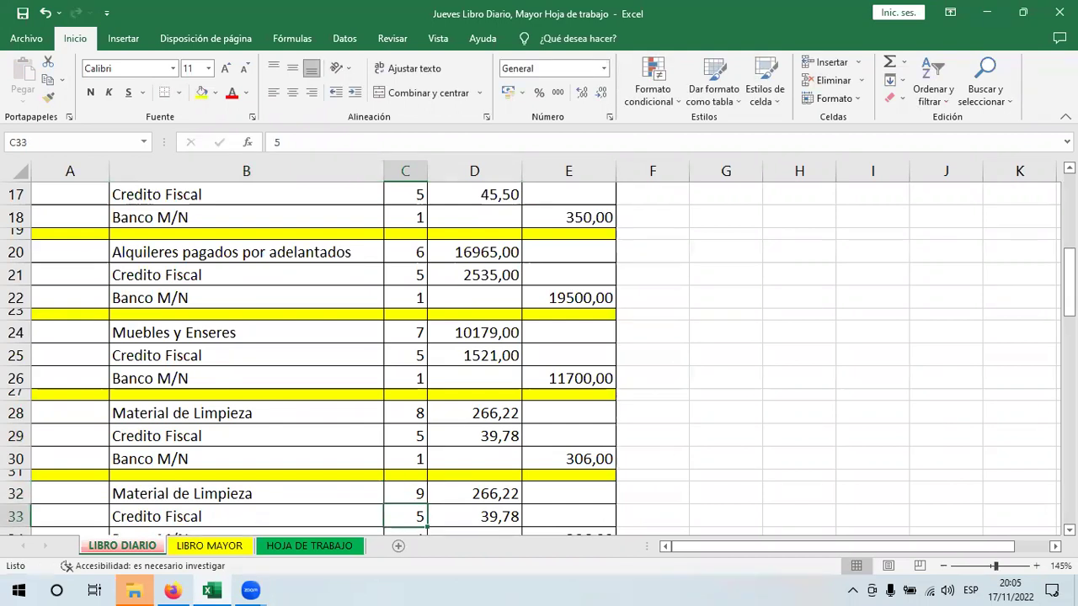
scroll(882, 415, down, 2)
click(582, 439)
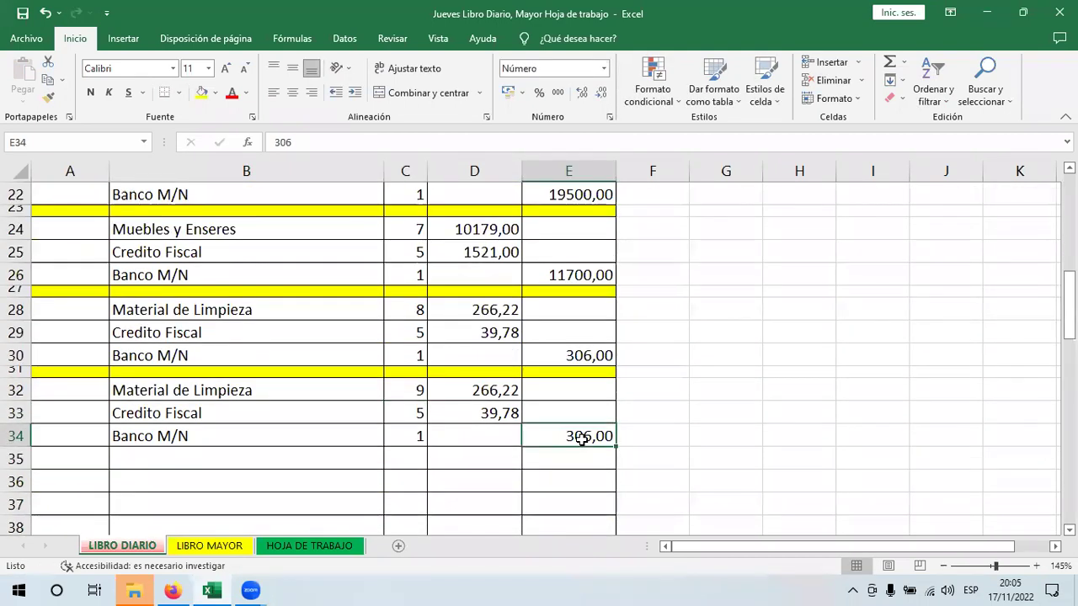
text(4)
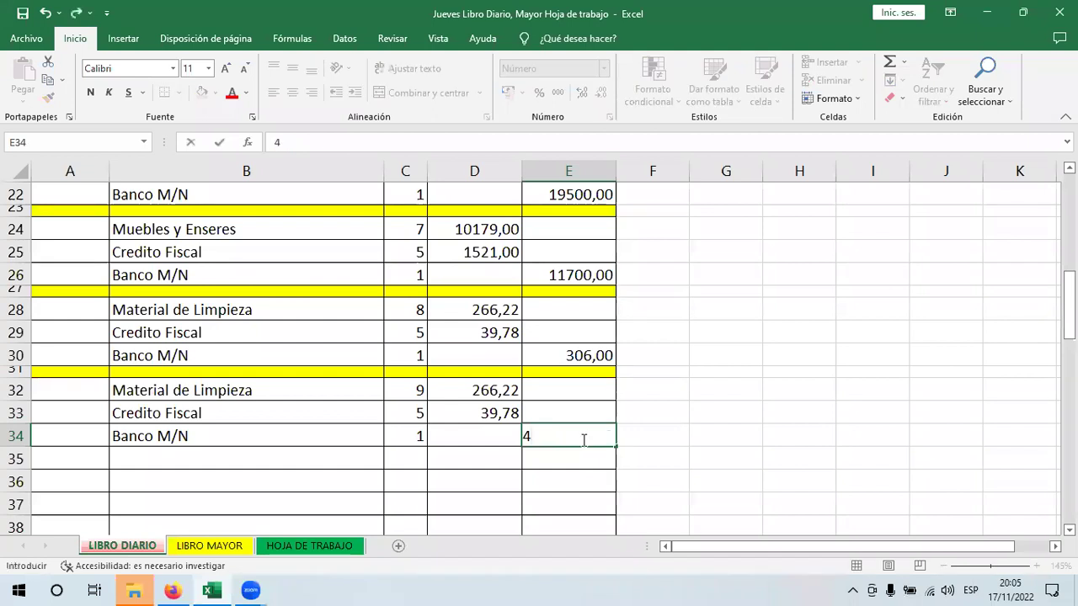
text(05)
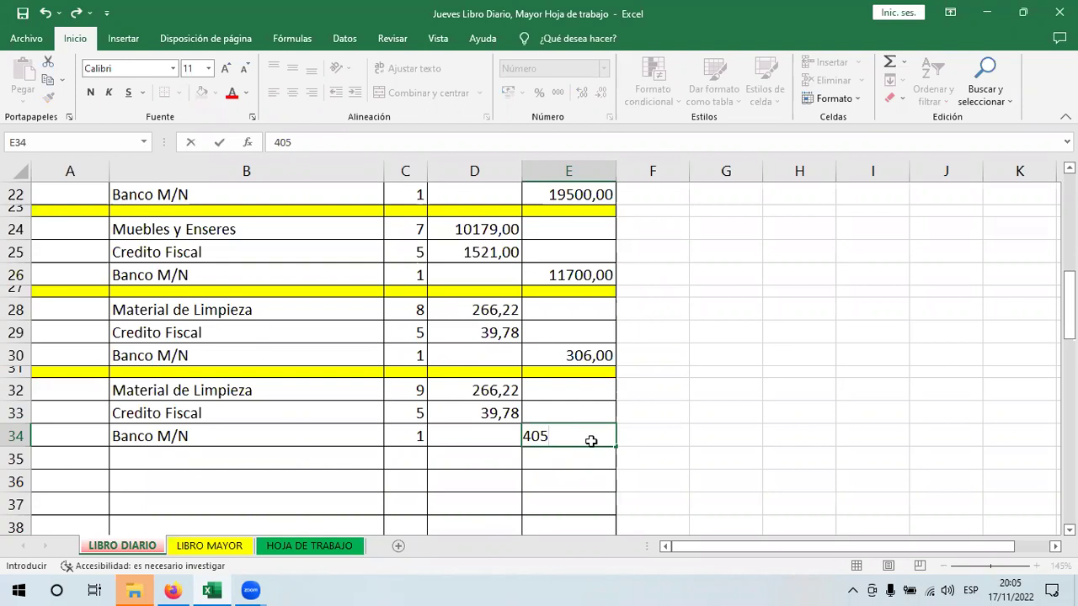
key(Return)
Change the account name in B32 to Material de Escritorio.
click(202, 387)
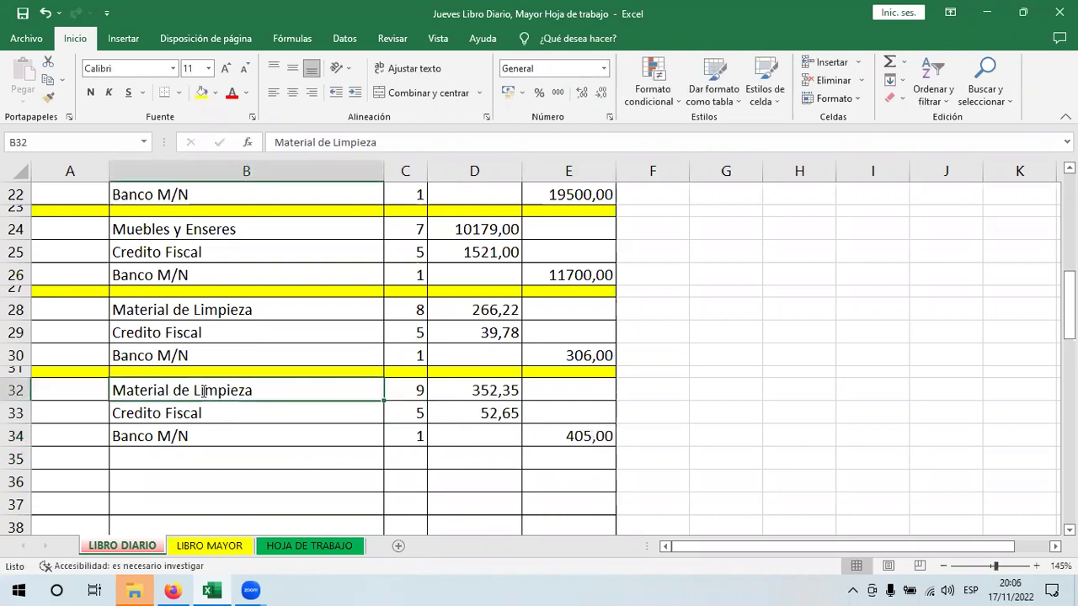
double_click(195, 391)
double_click(347, 410)
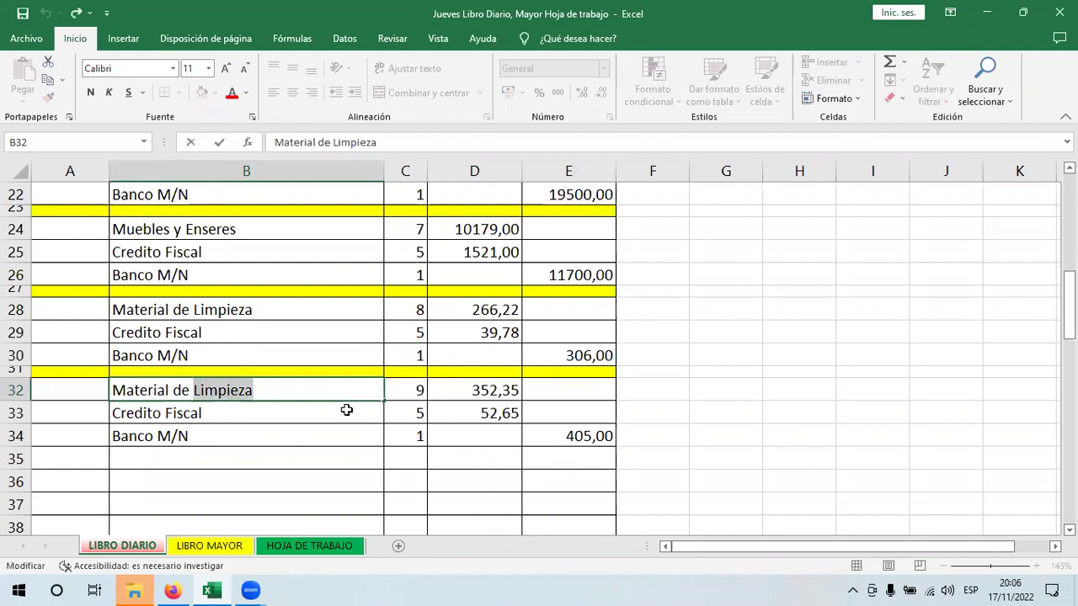
text(Escritorio)
key(Return)
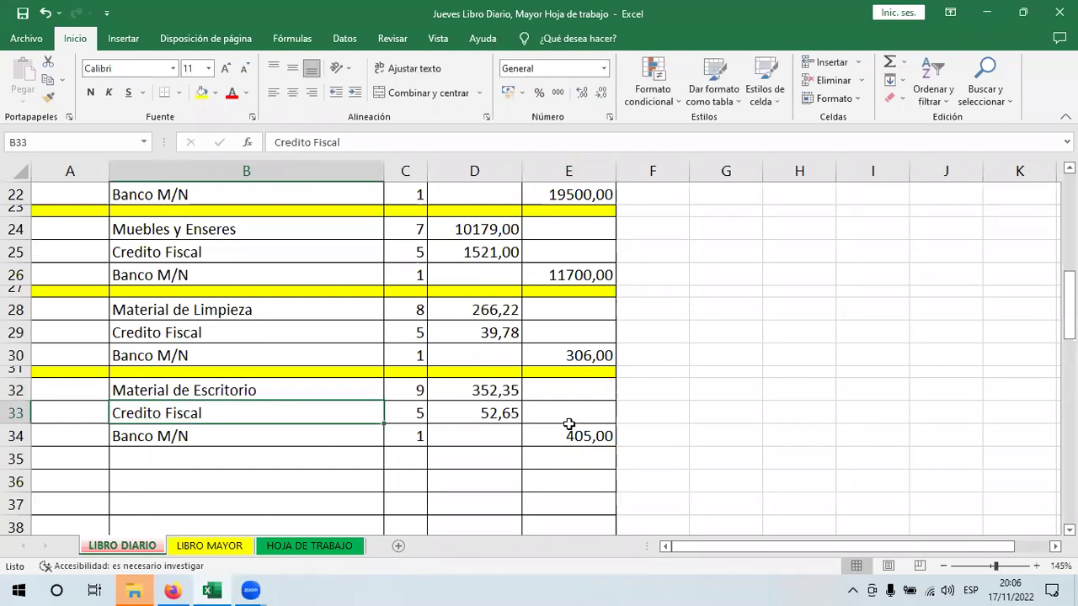
Copy the yellow separator row 31 onto row 35, below the Material de Escritorio entry.
click(16, 372)
click(48, 79)
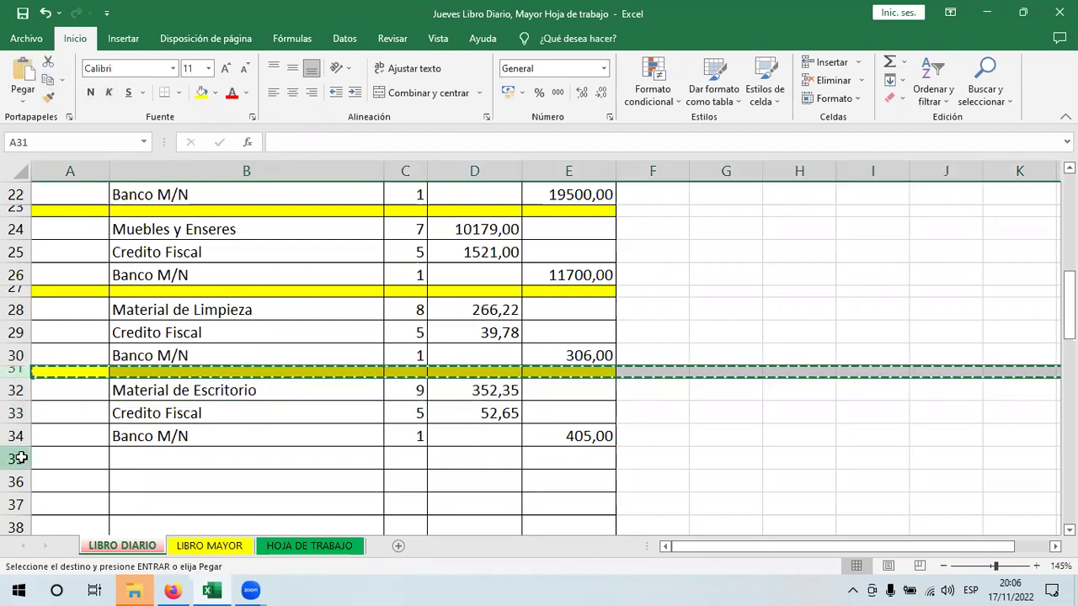
click(16, 460)
key(Return)
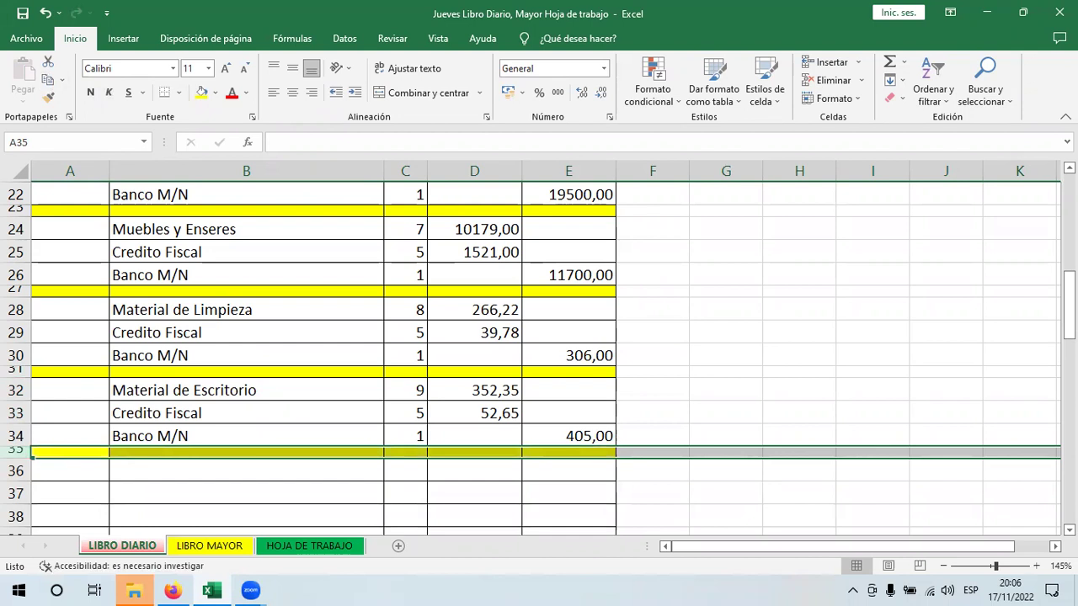
scroll(561, 385, down, 2)
click(245, 394)
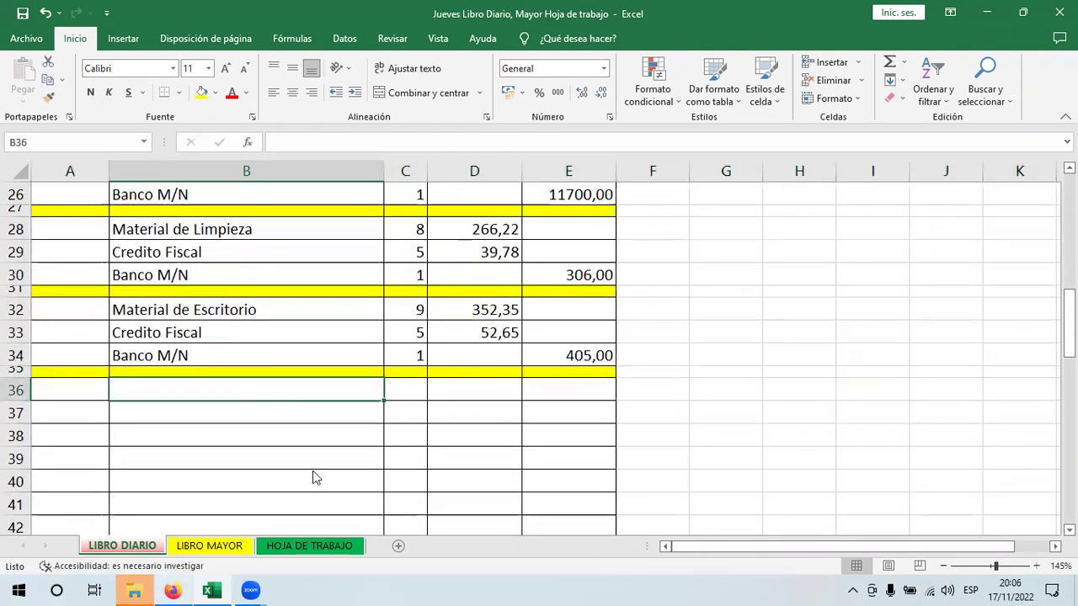
Switch to the FACTURAS PDF in Firefox and examine the supplier, customer, items and total of the R&R Impor - Export invoice on page 6.
click(172, 591)
scroll(539, 337, down, 10)
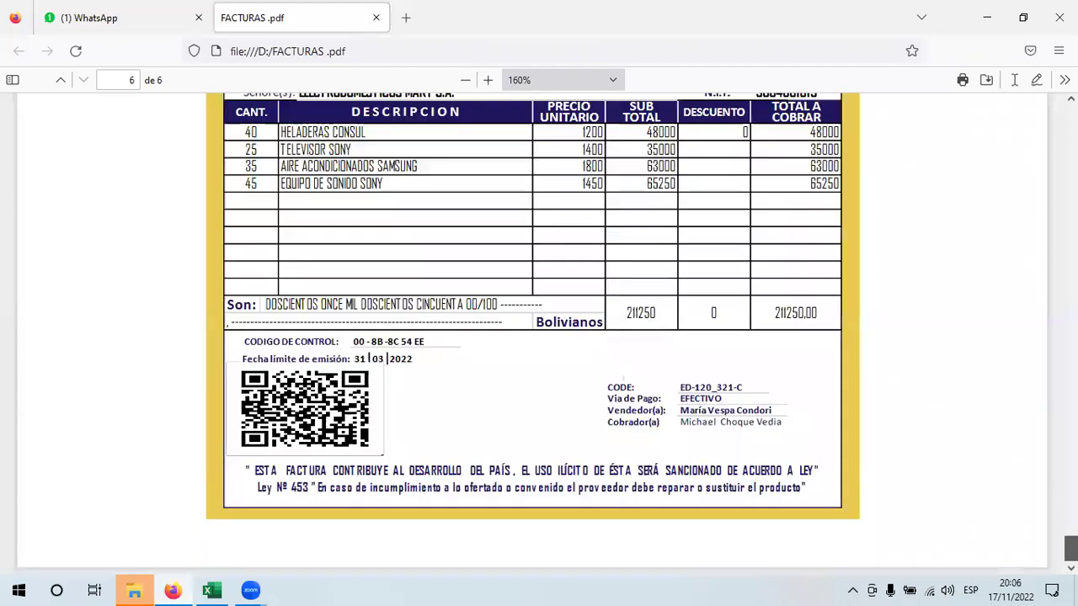
scroll(348, 299, up, 4)
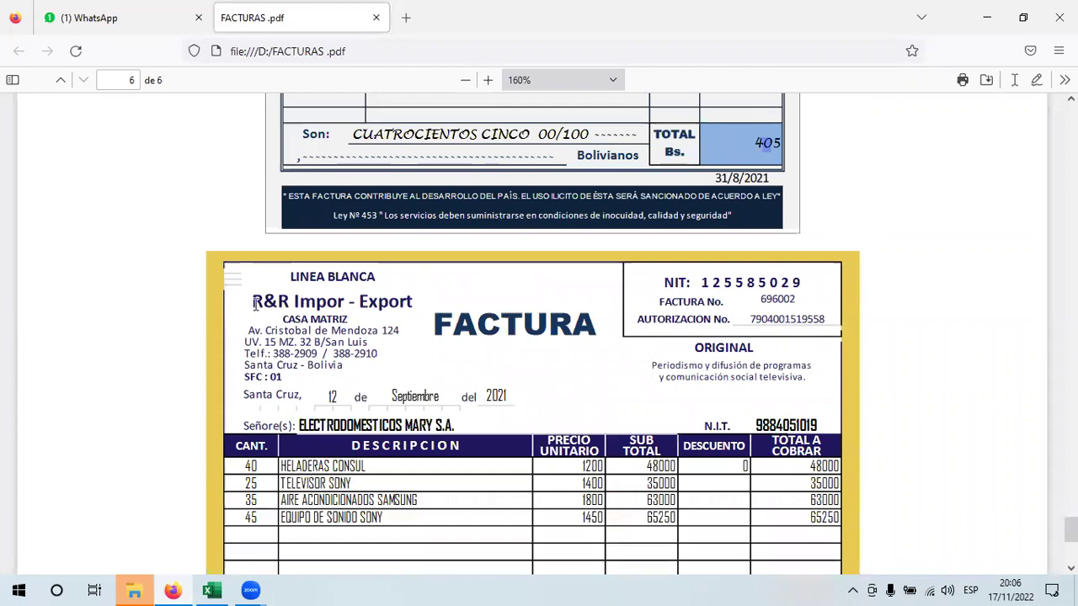
double_click(289, 307)
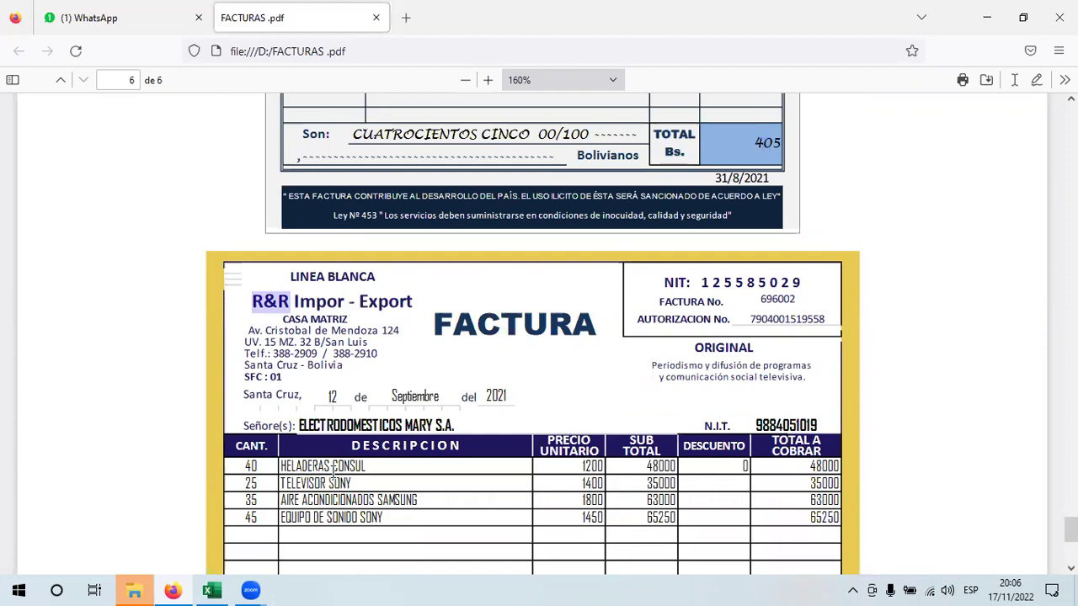
click(925, 424)
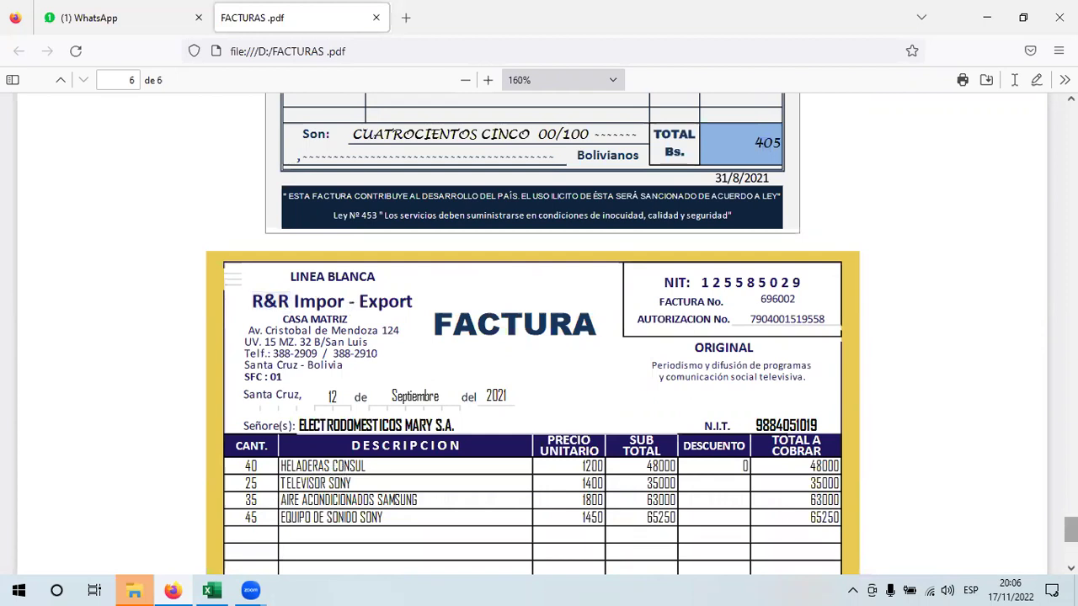
scroll(478, 381, down, 3)
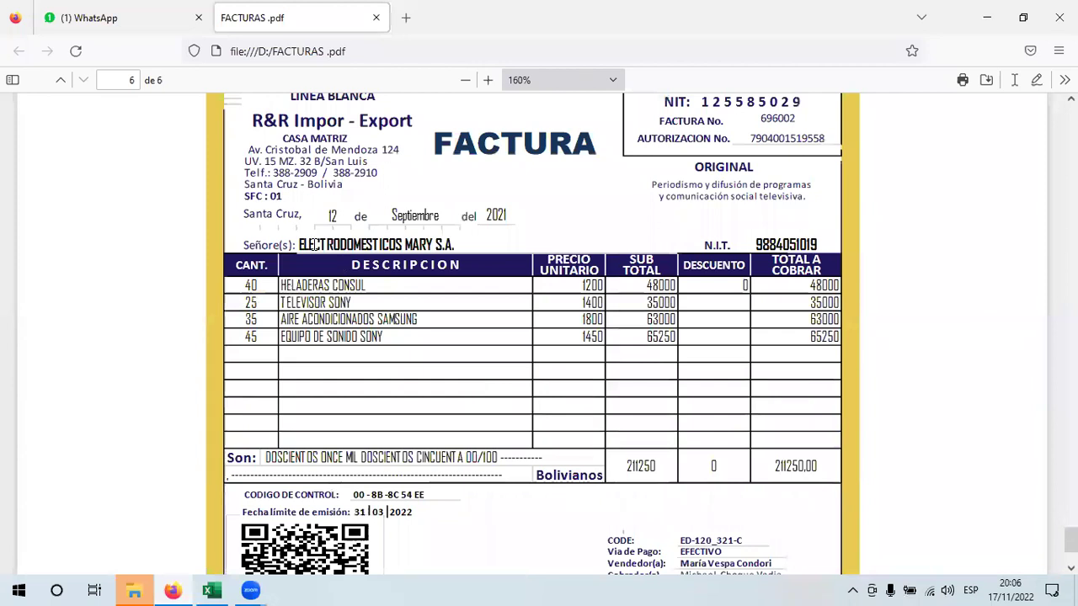
drag(438, 245, 459, 245)
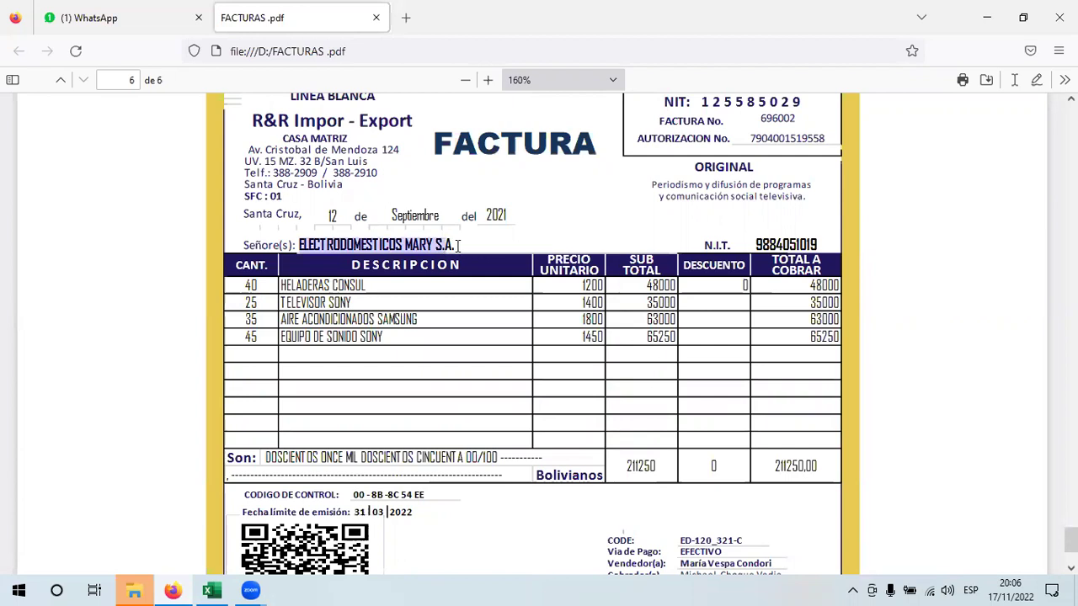
click(377, 286)
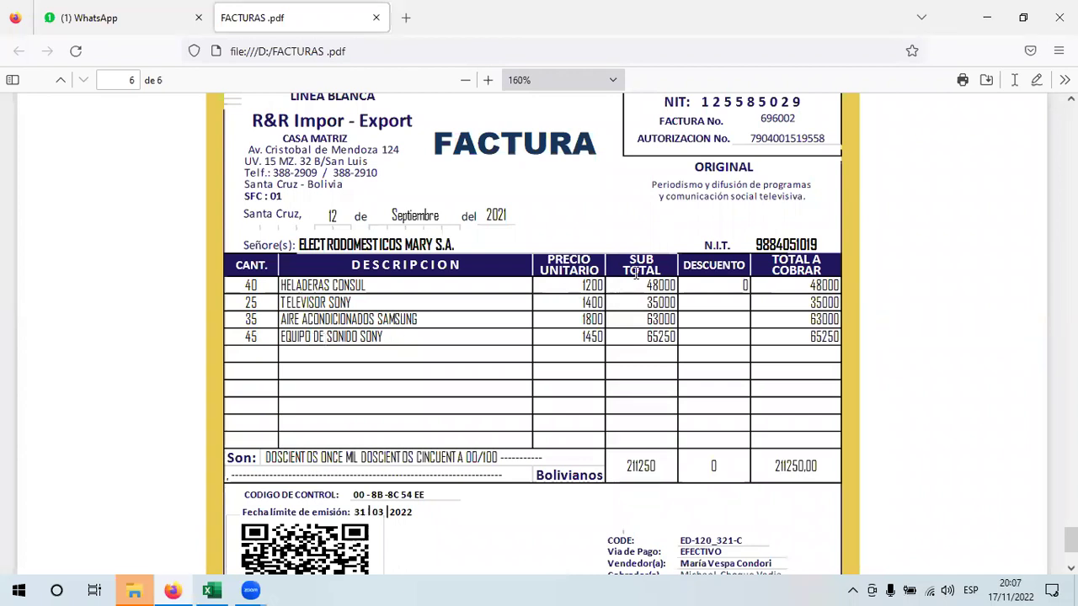
key(ctrl+a)
click(680, 304)
Return to the Excel journal and copy the Material de Escritorio entry in B32:E34 to B36.
click(210, 590)
click(120, 309)
shift+click(556, 349)
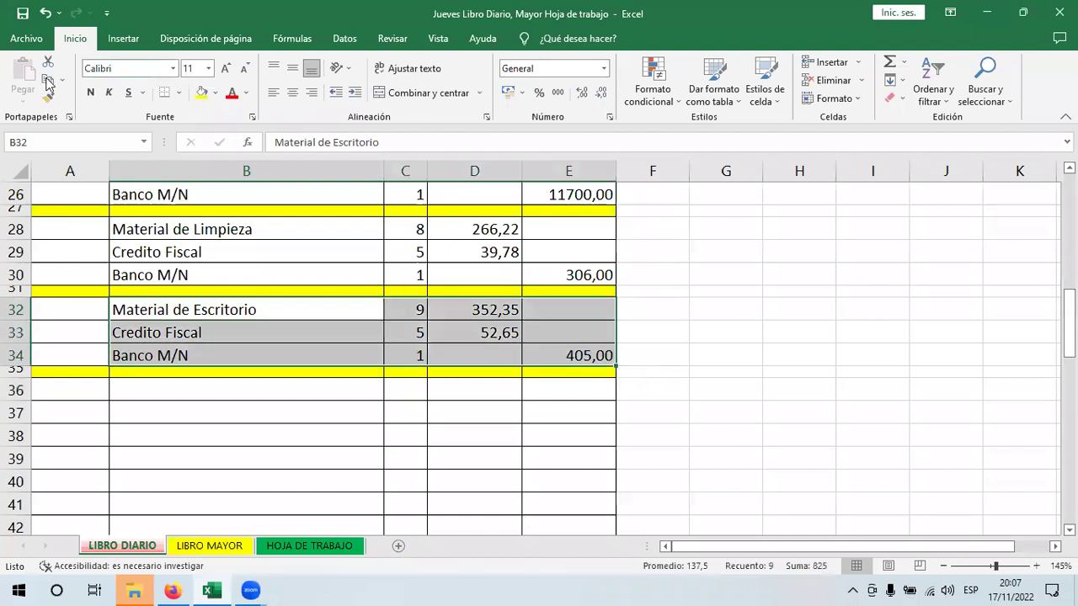
key(ctrl+c)
click(218, 396)
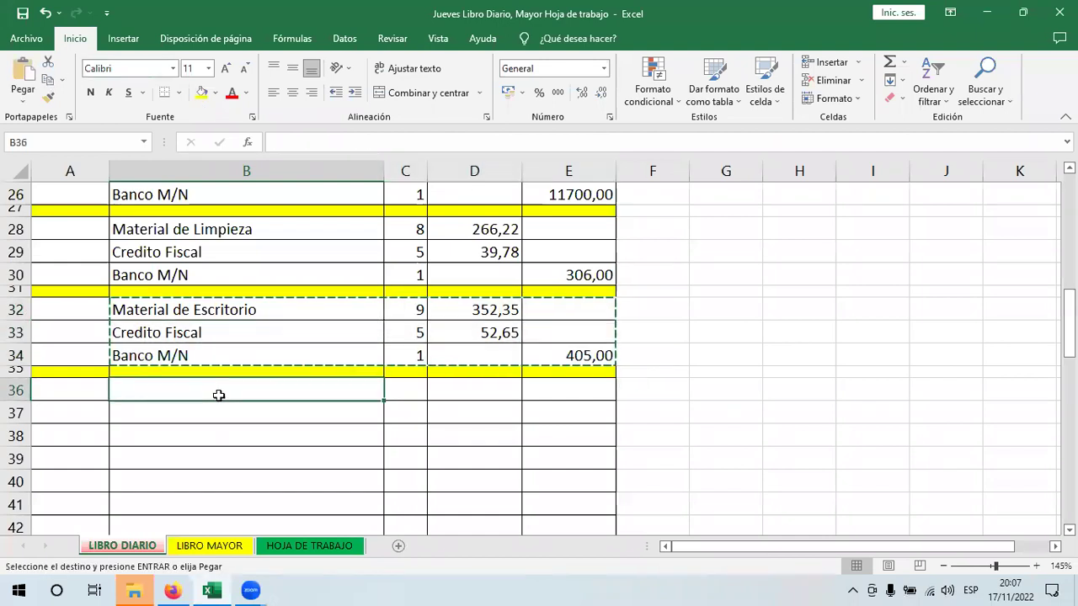
key(Return)
Set the Banco M/N credit of the new entry in E38 to 211250.
click(548, 432)
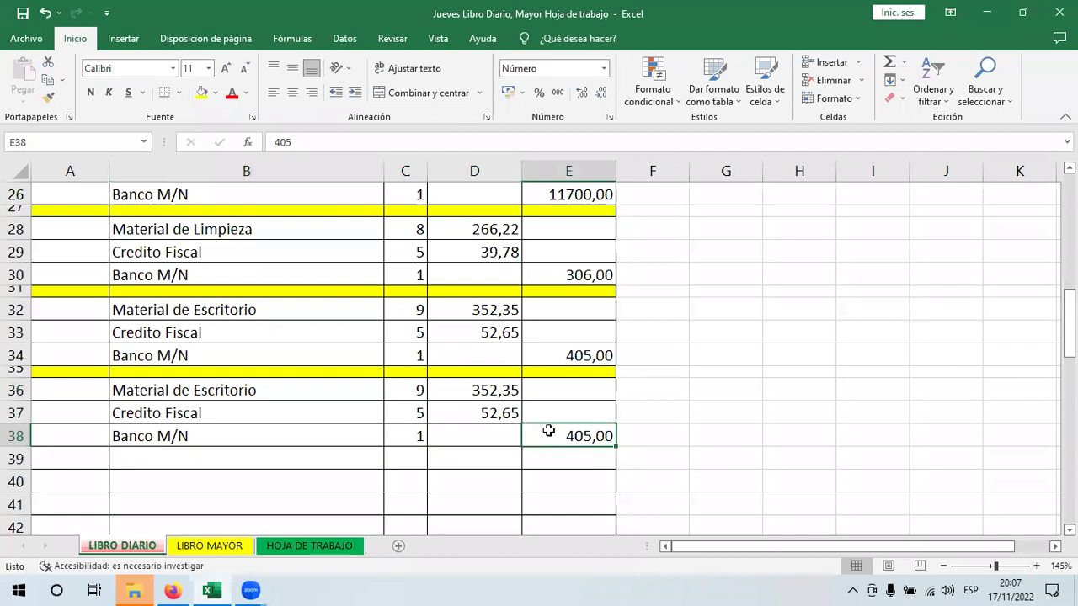
double_click(551, 432)
text(211)
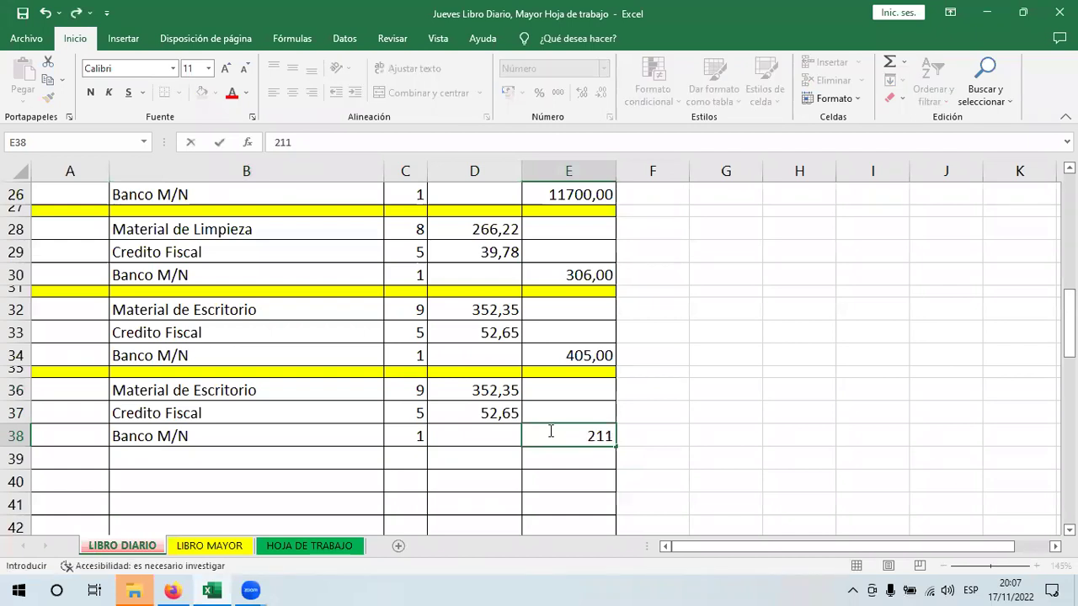
text(250)
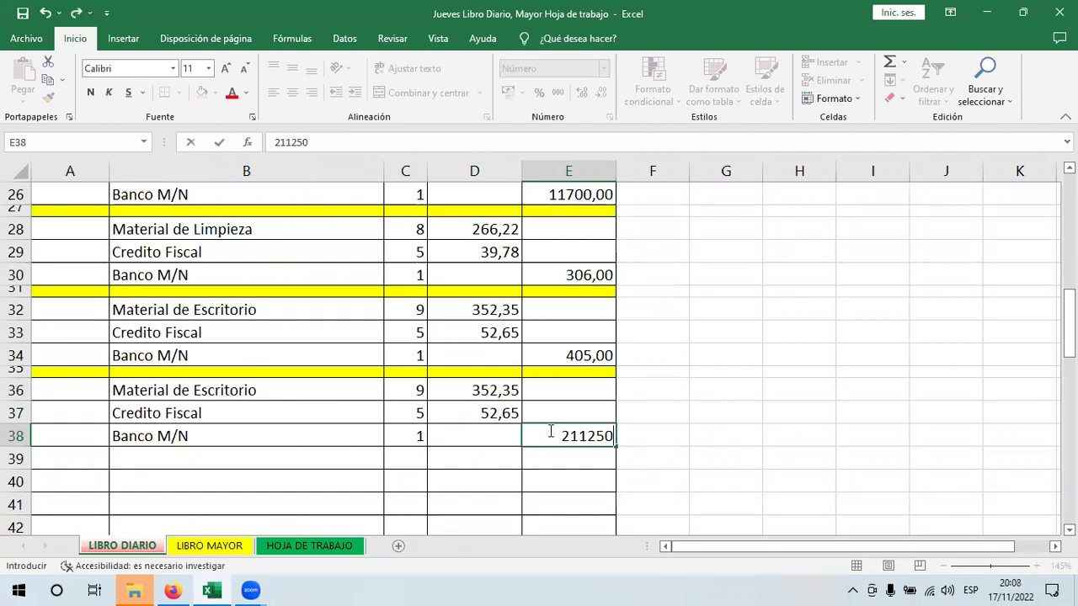
key(Return)
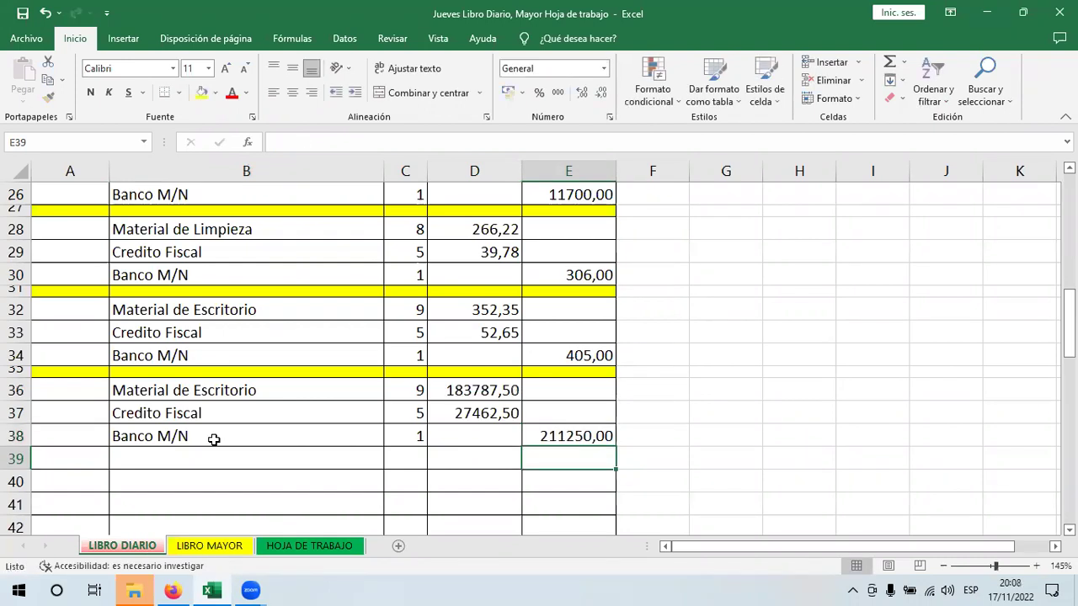
Replace the account name in B36 with Compra de Mercaderia.
click(214, 439)
click(196, 390)
text(Co)
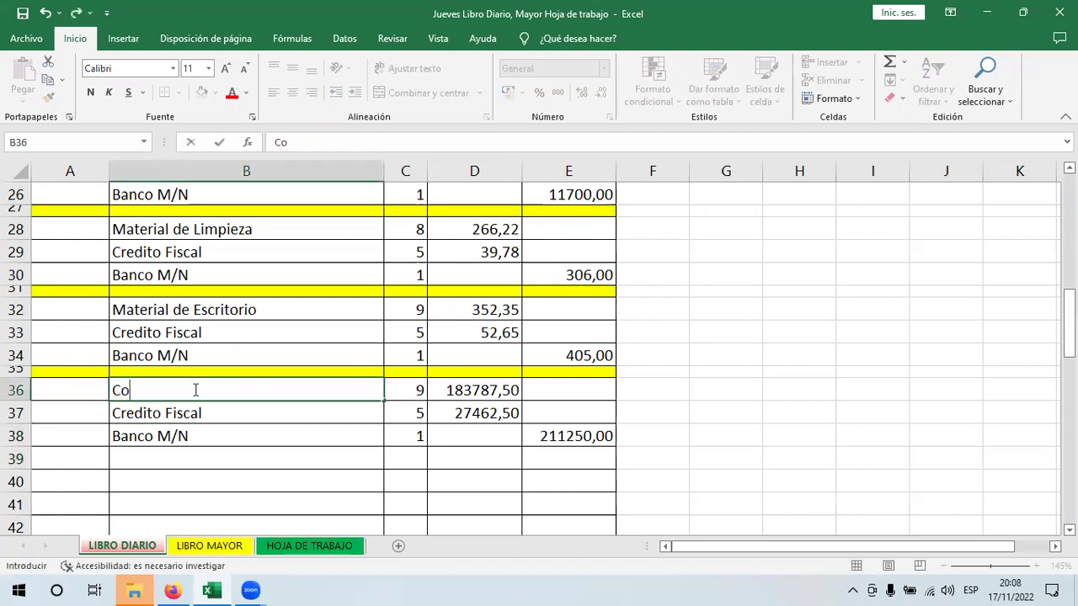
text(mpra de)
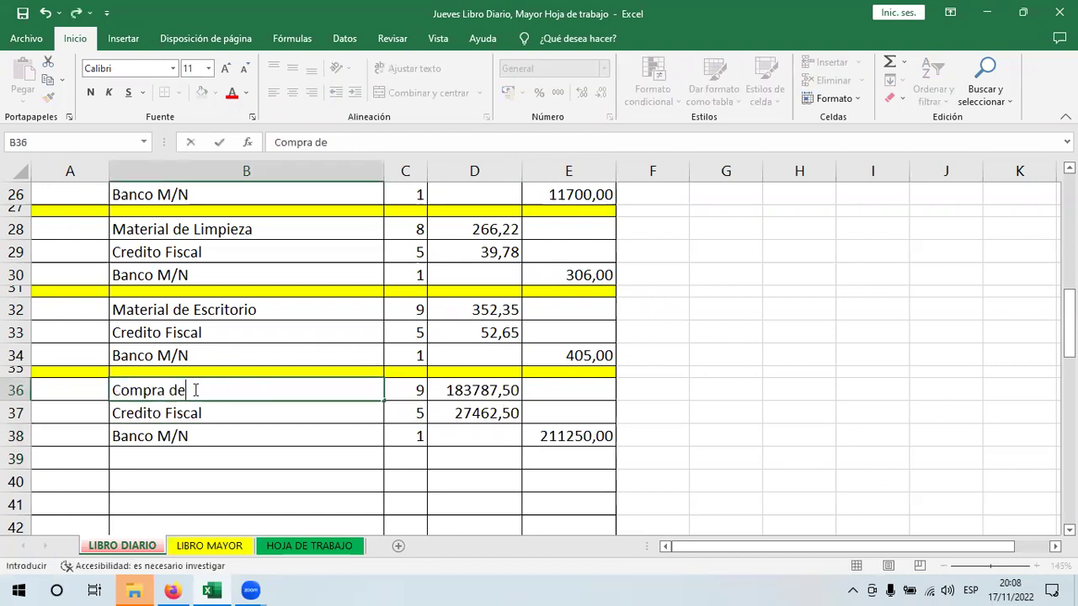
text( Mercaderi)
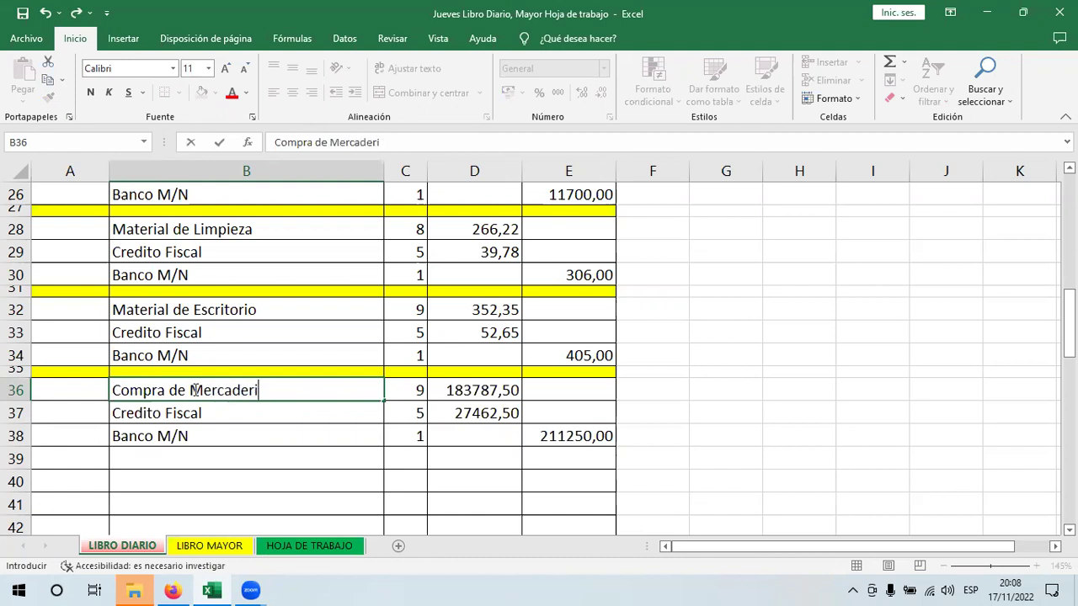
text(a)
key(Return)
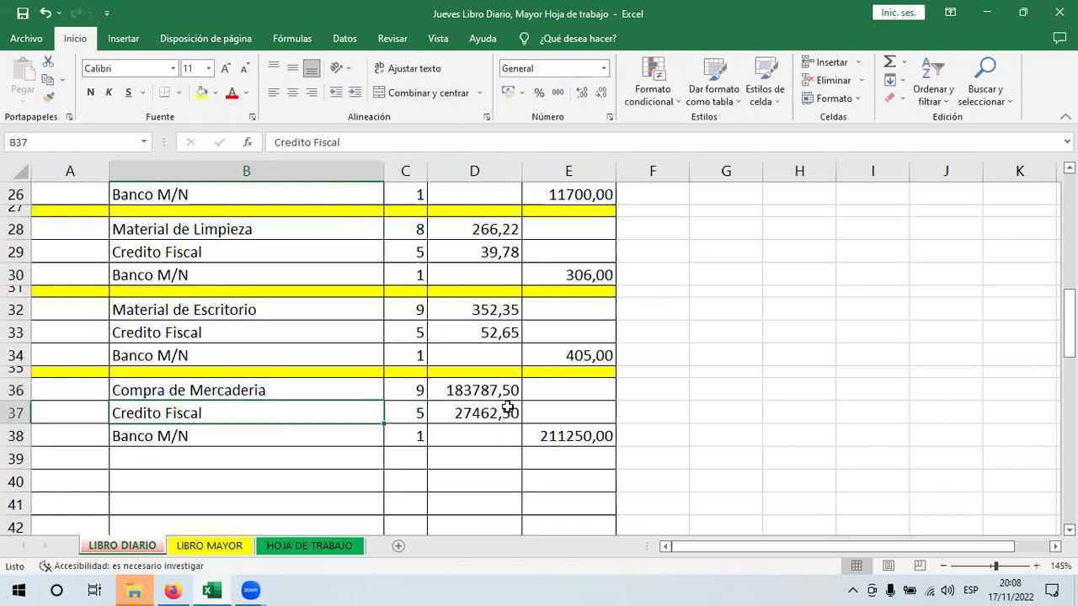
Set the account code of the Compra de Mercaderia line in C36 to 10.
click(419, 386)
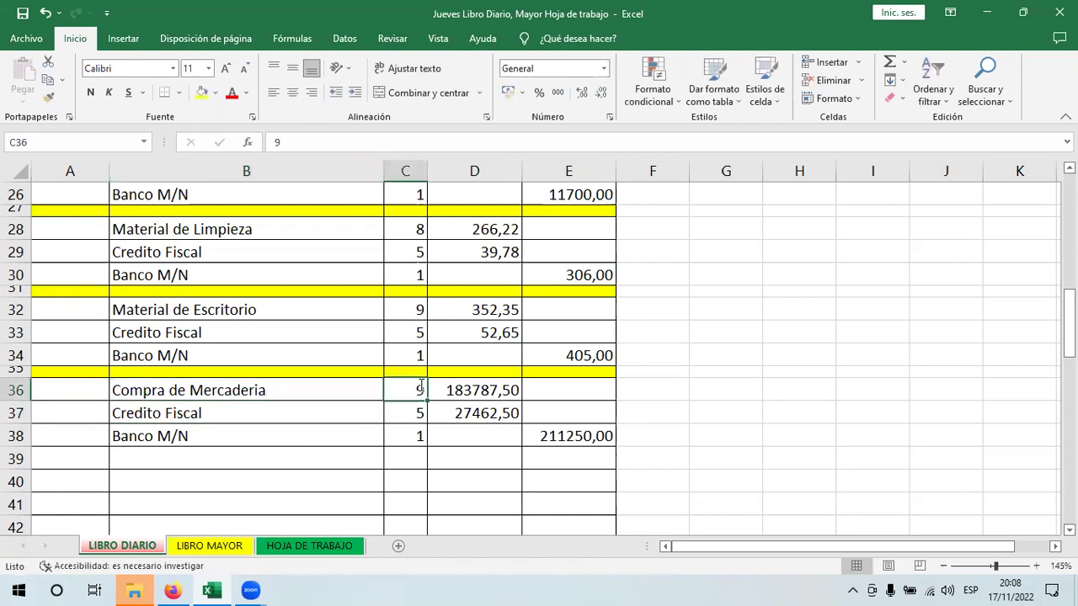
text(10)
key(Return)
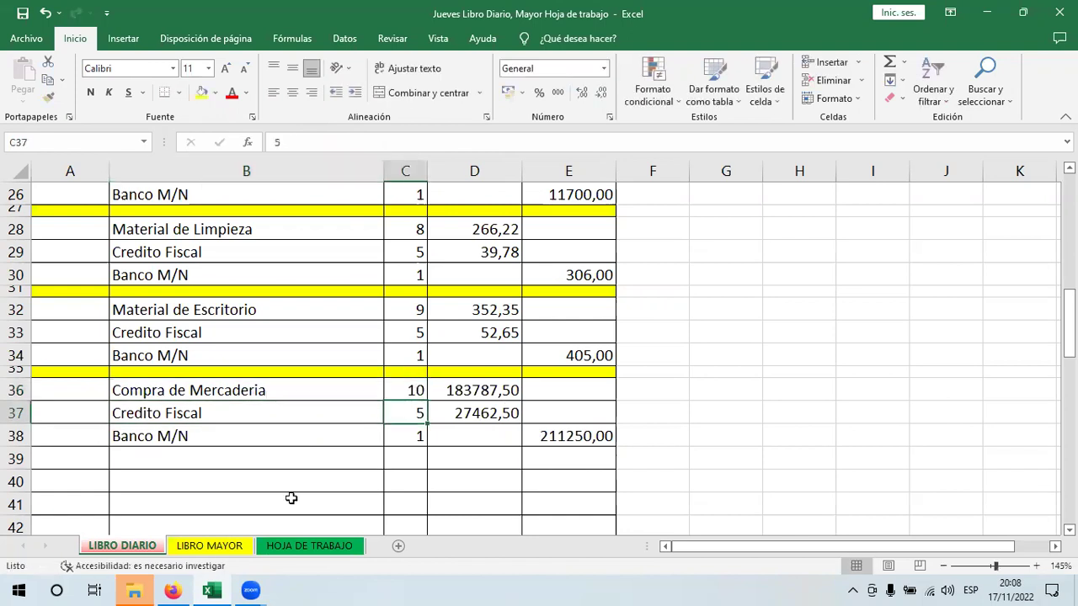
click(503, 437)
Recheck the R&R Impor - Export invoice down to its total and payment details in the Firefox PDF, and return to the Excel journal.
click(175, 590)
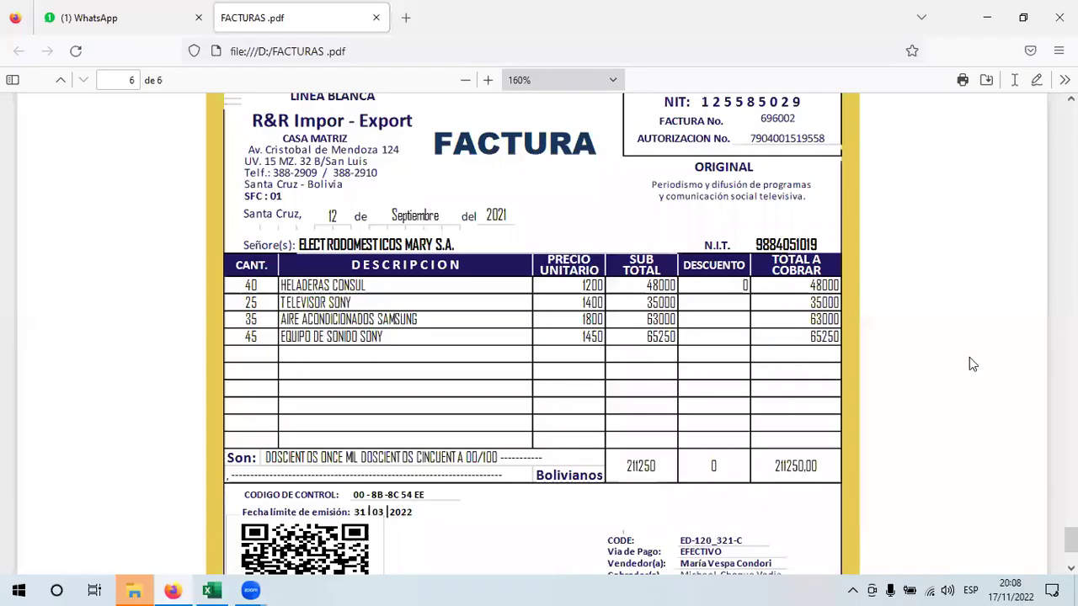
scroll(532, 337, down, 3)
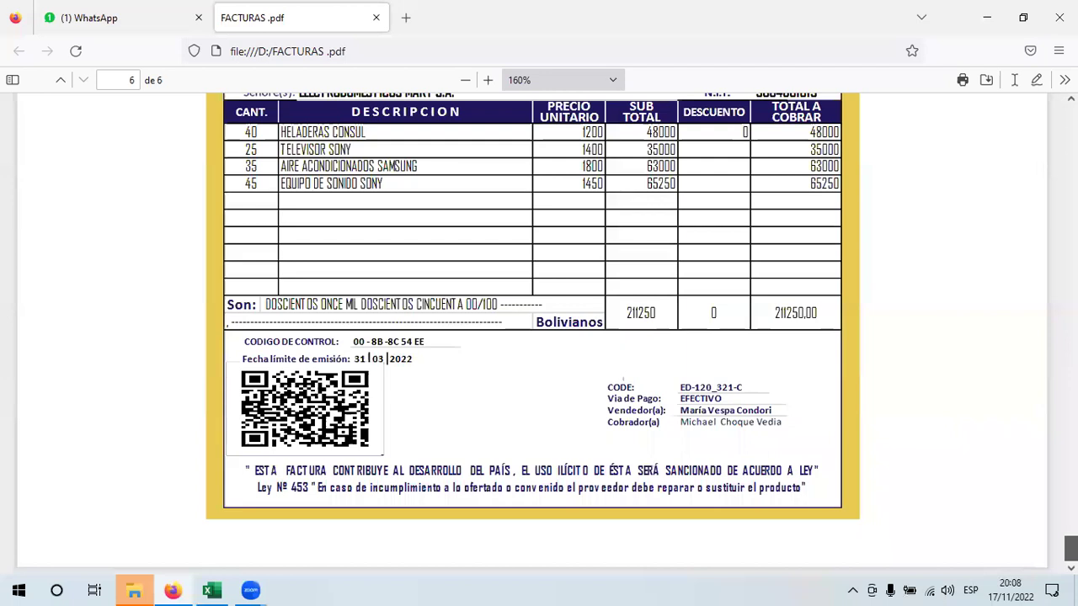
scroll(954, 520, up, 3)
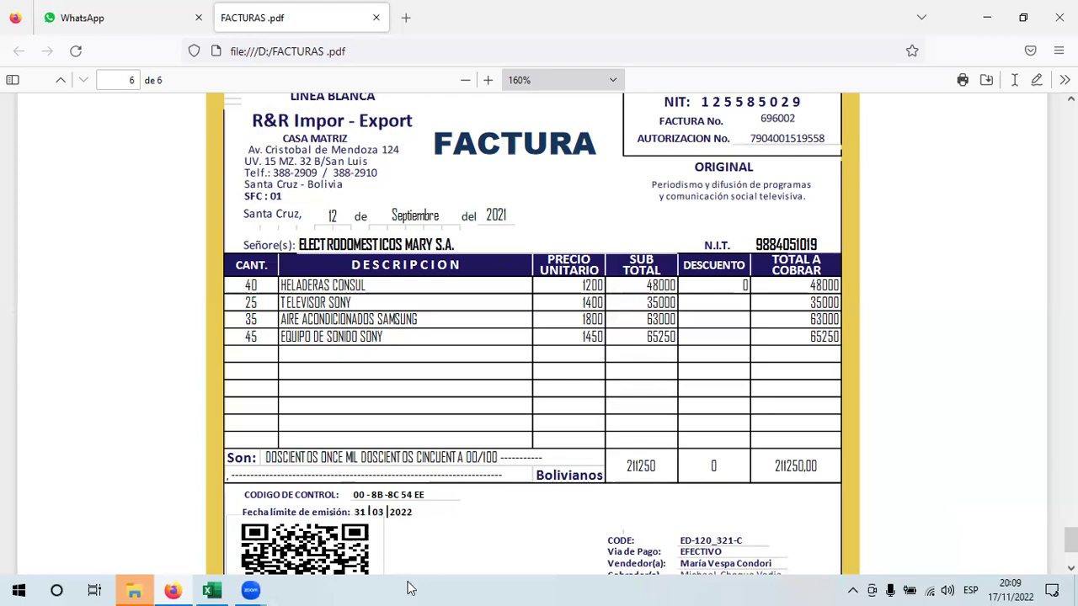
click(212, 591)
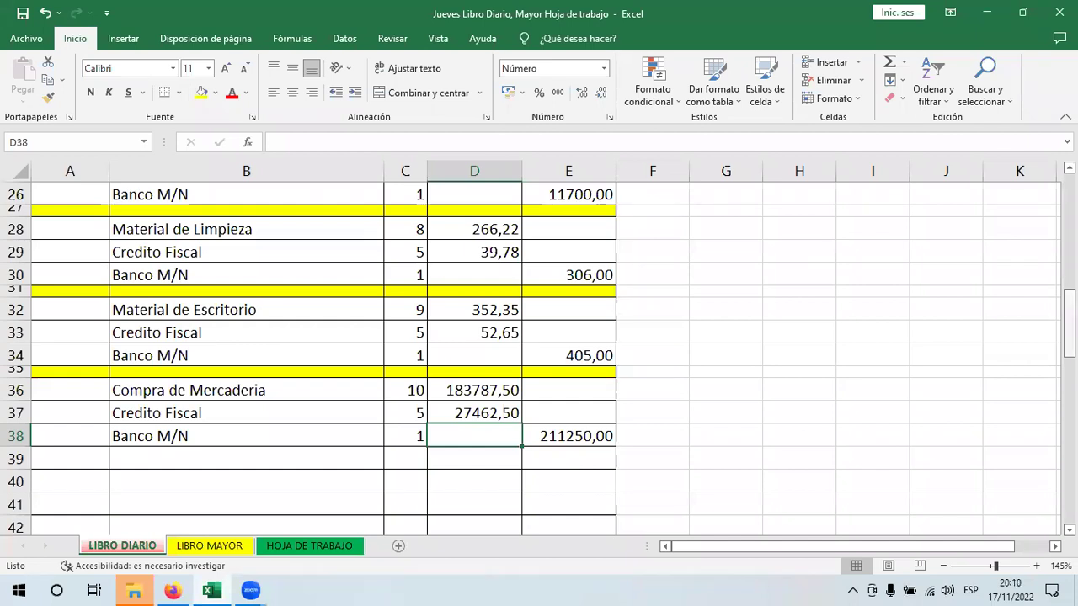
drag(1070, 329, 1069, 313)
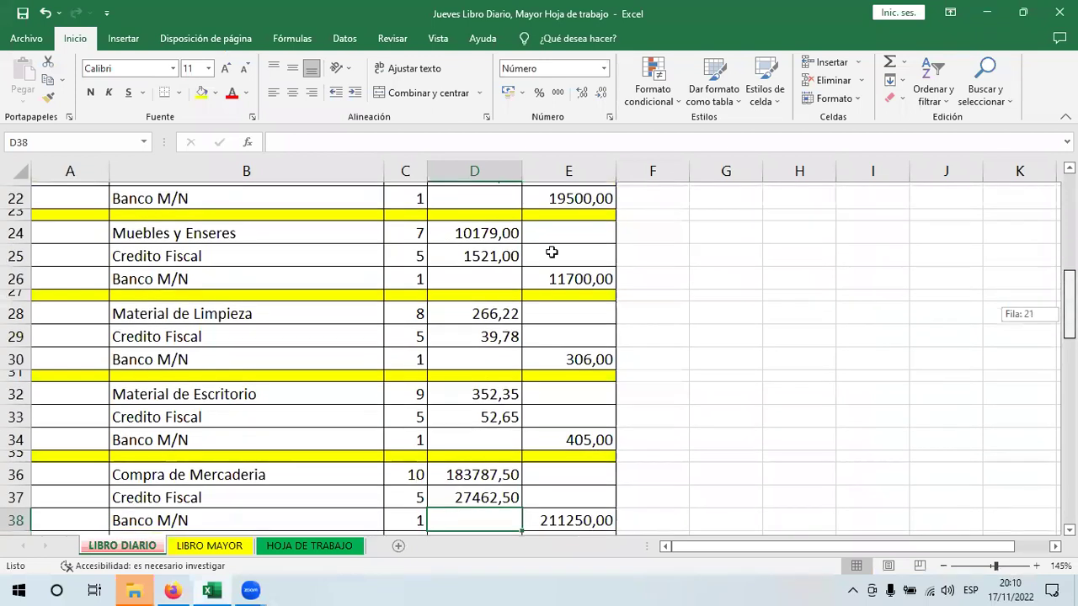
click(729, 228)
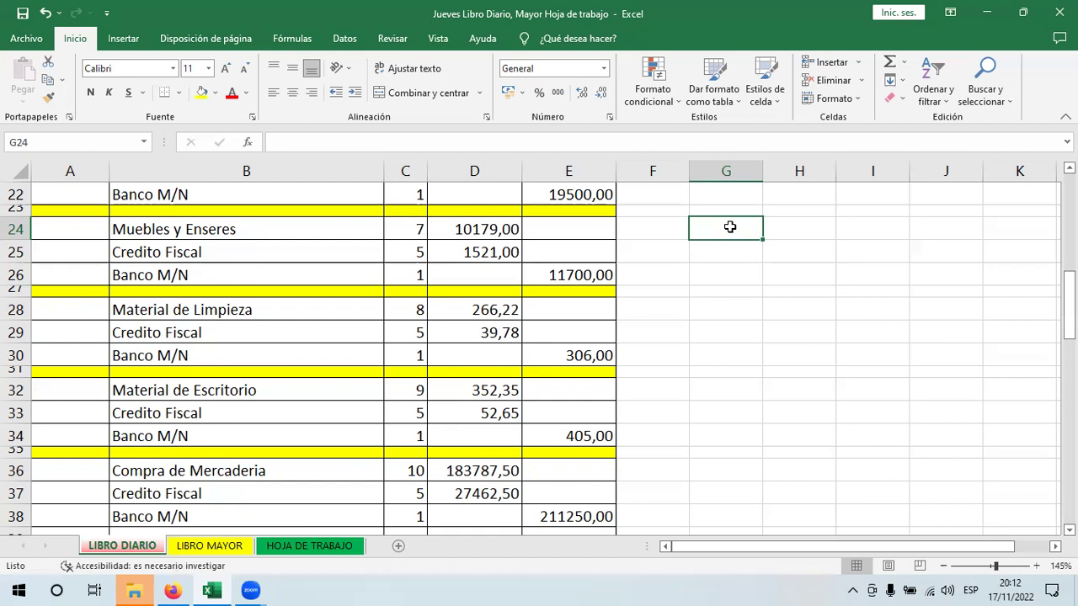
click(581, 312)
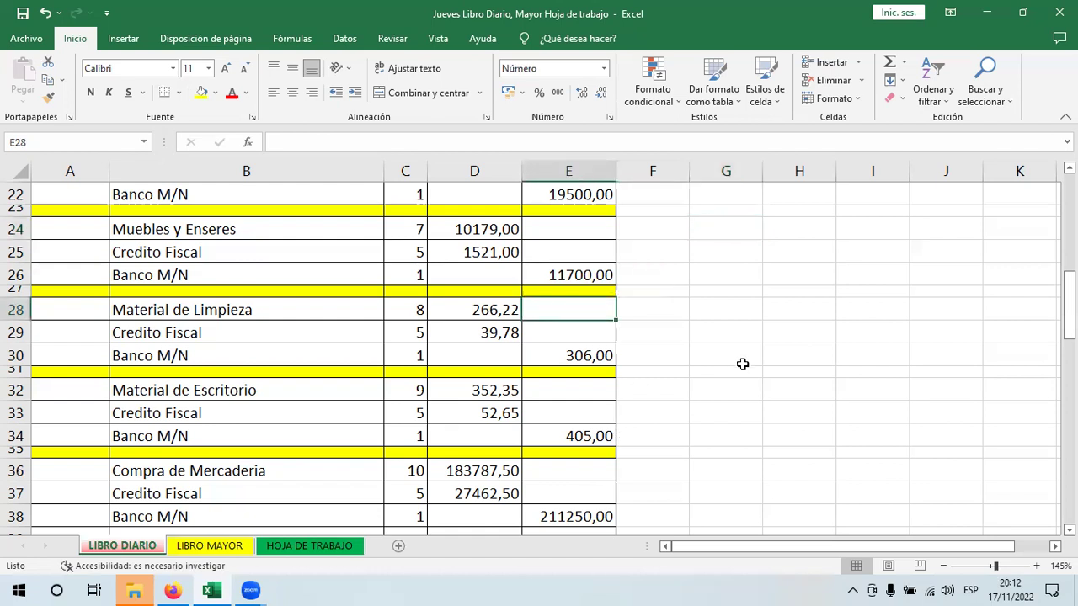
Open FACTURAS 2da PARTE.pdf from drive D in Firefox.
click(990, 10)
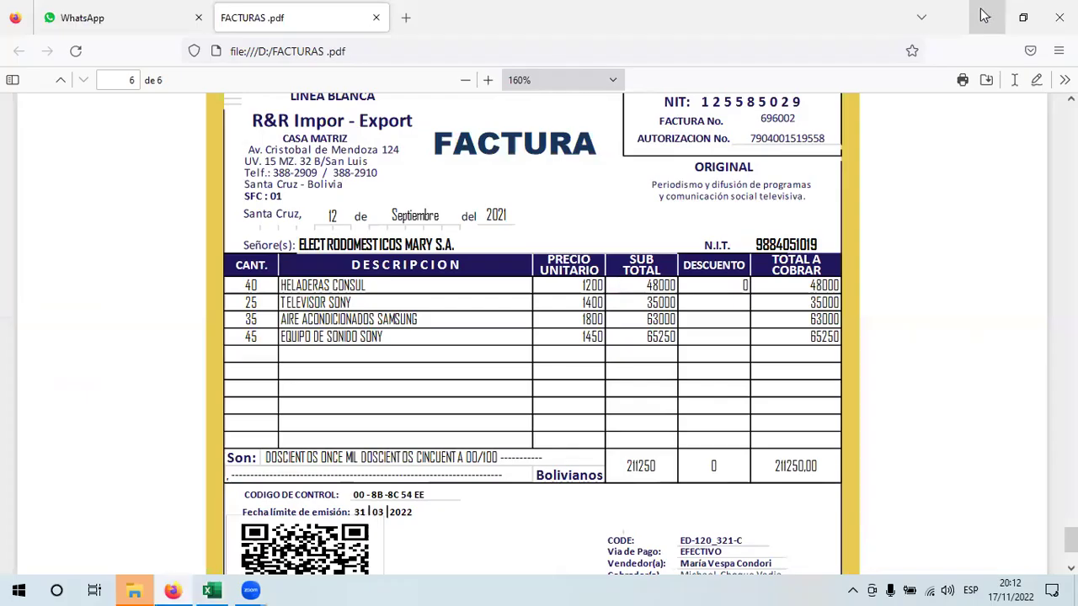
click(983, 12)
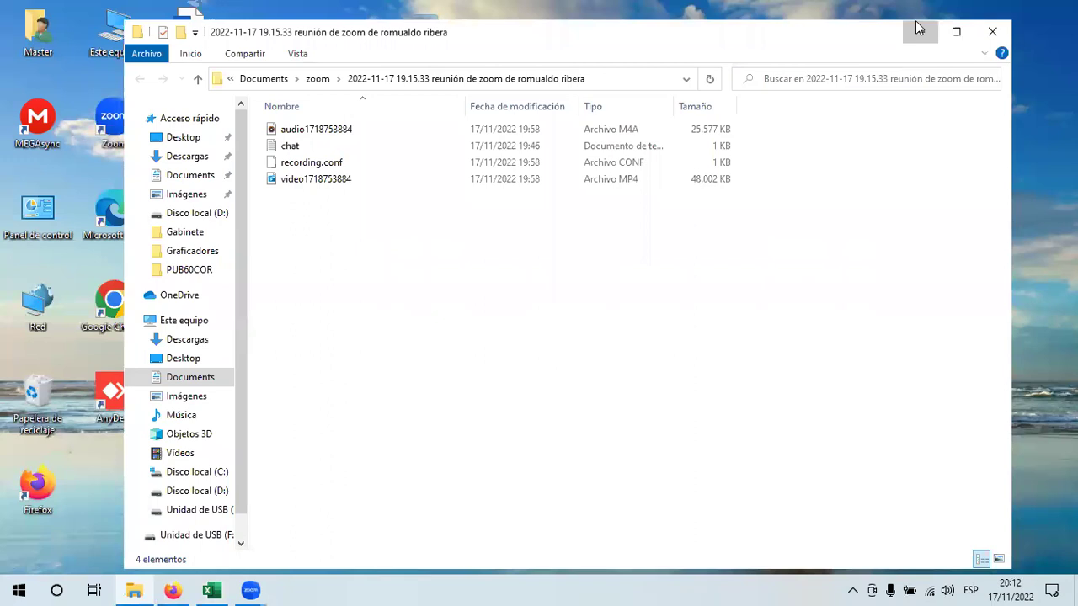
click(918, 32)
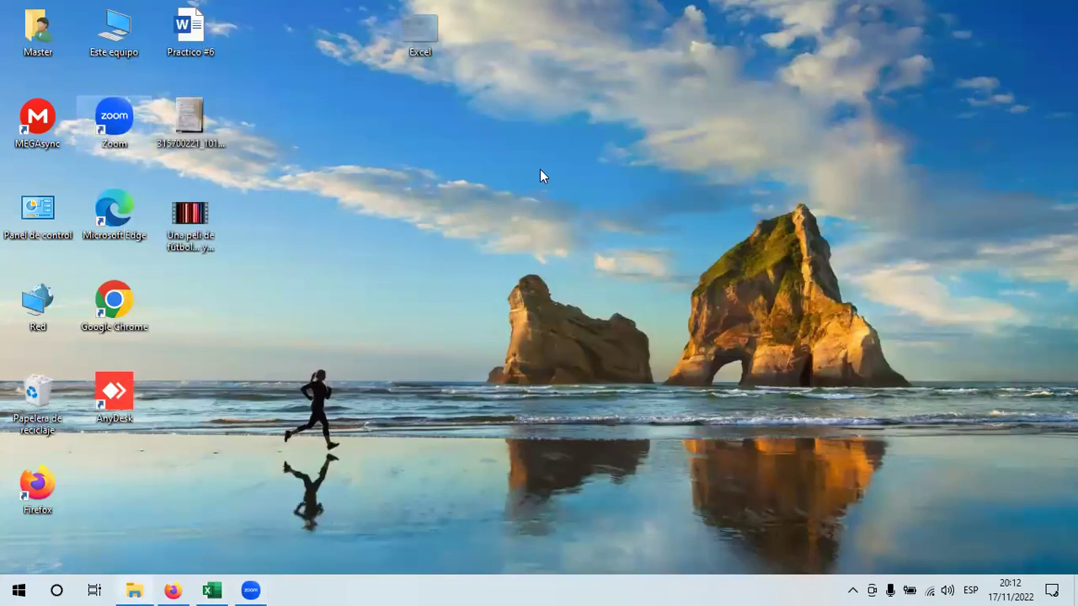
key(alt+Tab)
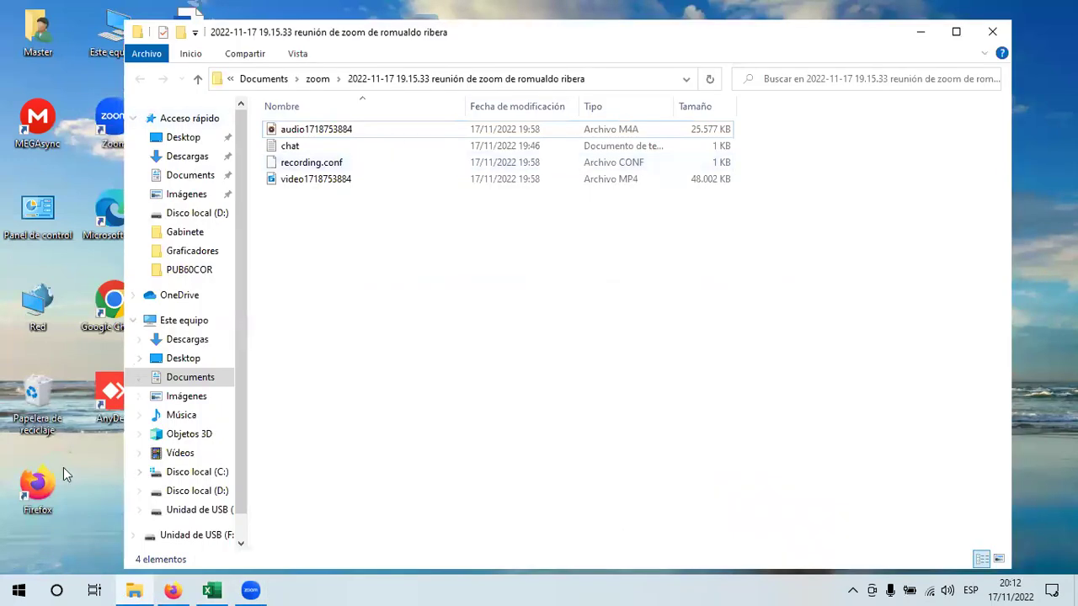
key(super+e)
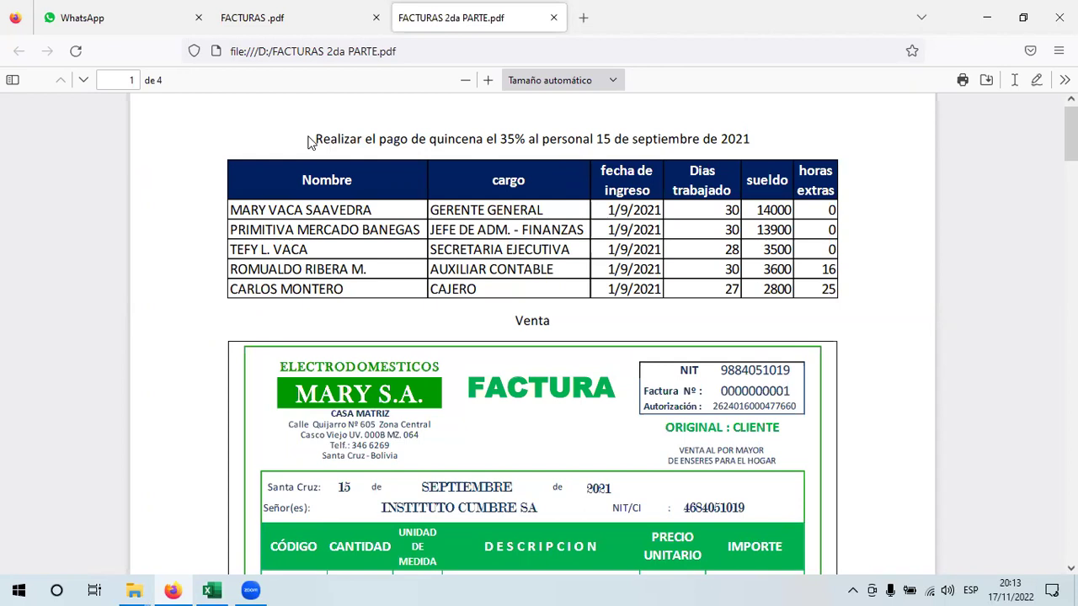
Read the 15 September 35% fortnight pay instruction and staff table, and look through the sales and utility invoices on pages 1 to 3.
drag(308, 141, 802, 145)
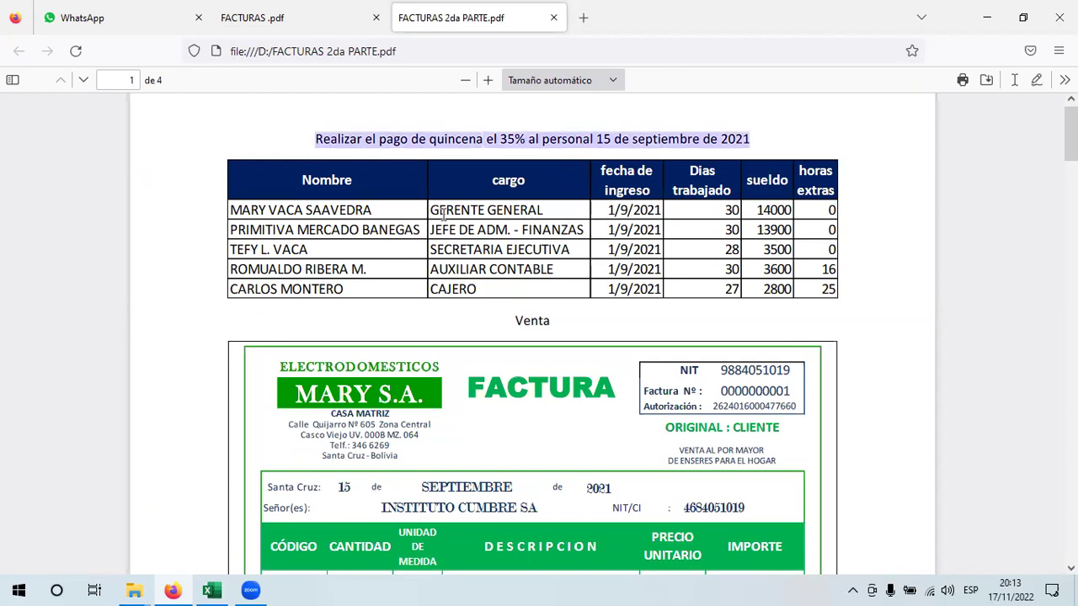
click(310, 145)
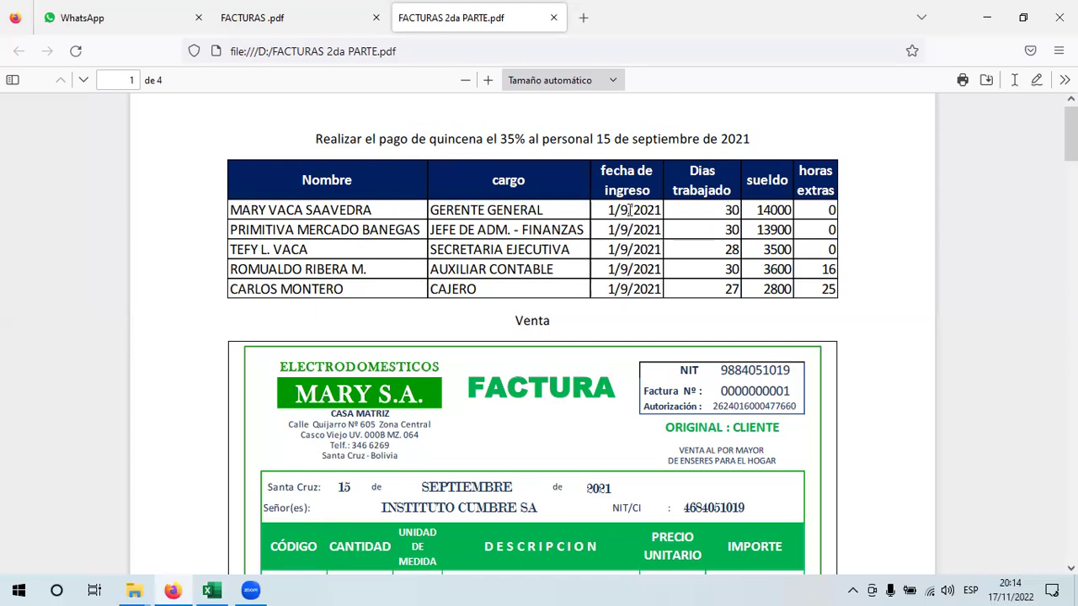
drag(650, 283, 669, 306)
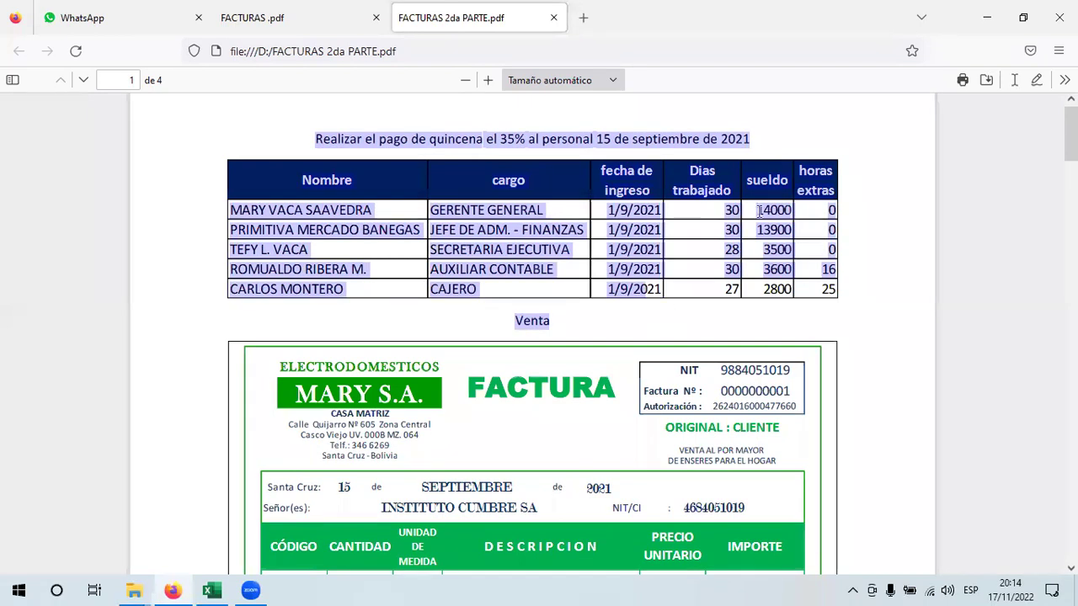
click(721, 204)
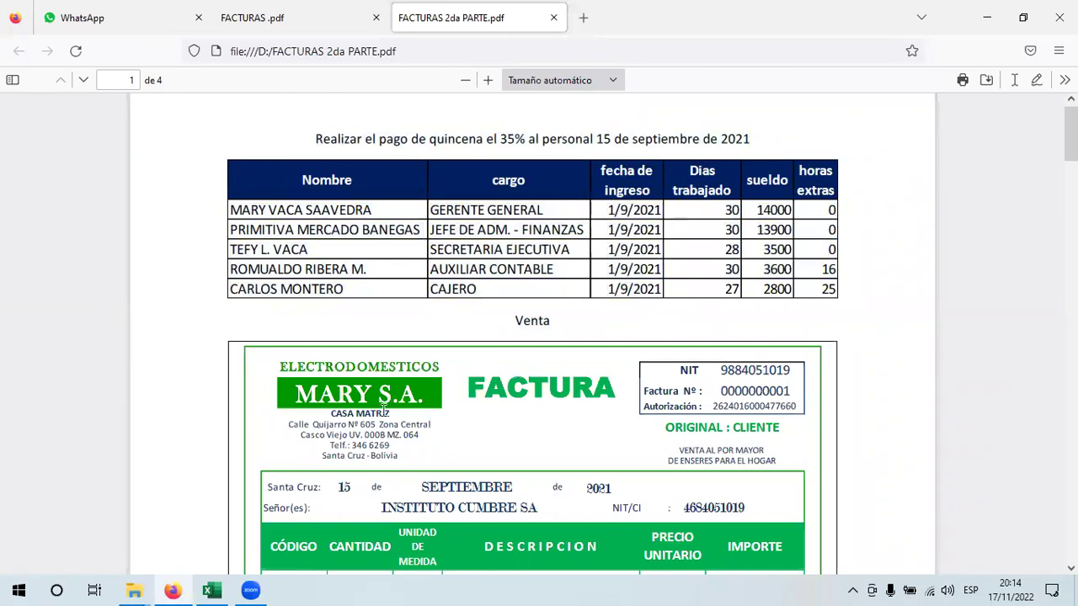
drag(288, 367, 305, 367)
scroll(785, 299, down, 5)
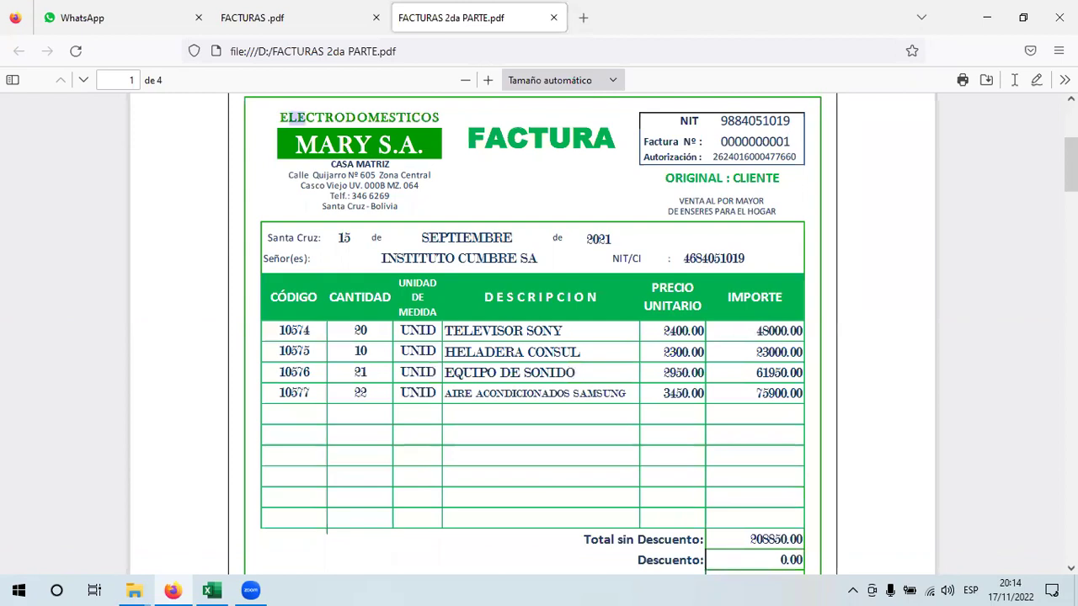
scroll(146, 243, down, 15)
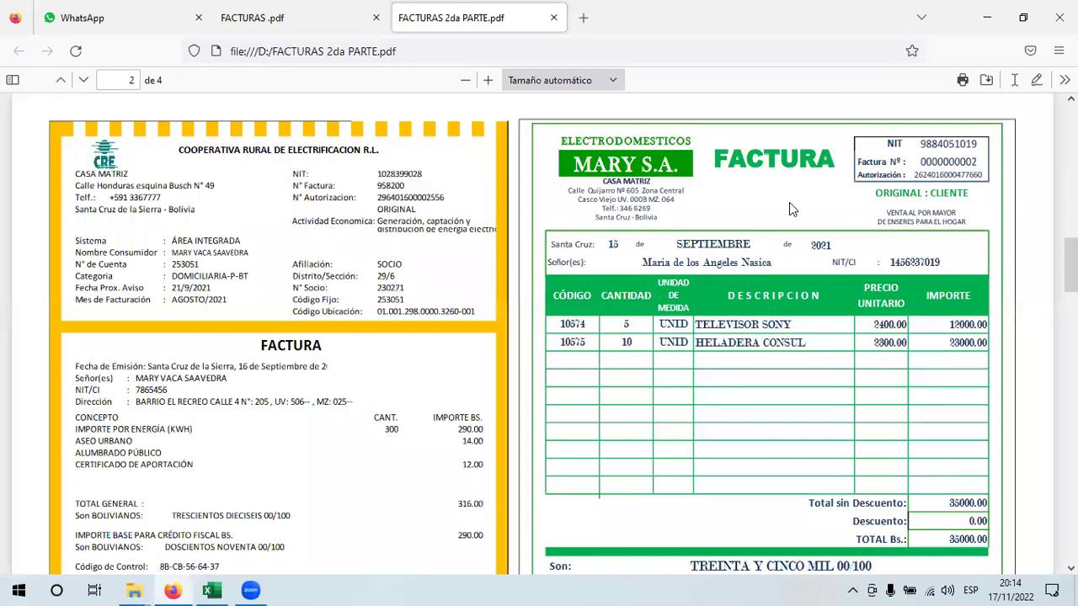
scroll(335, 302, down, 15)
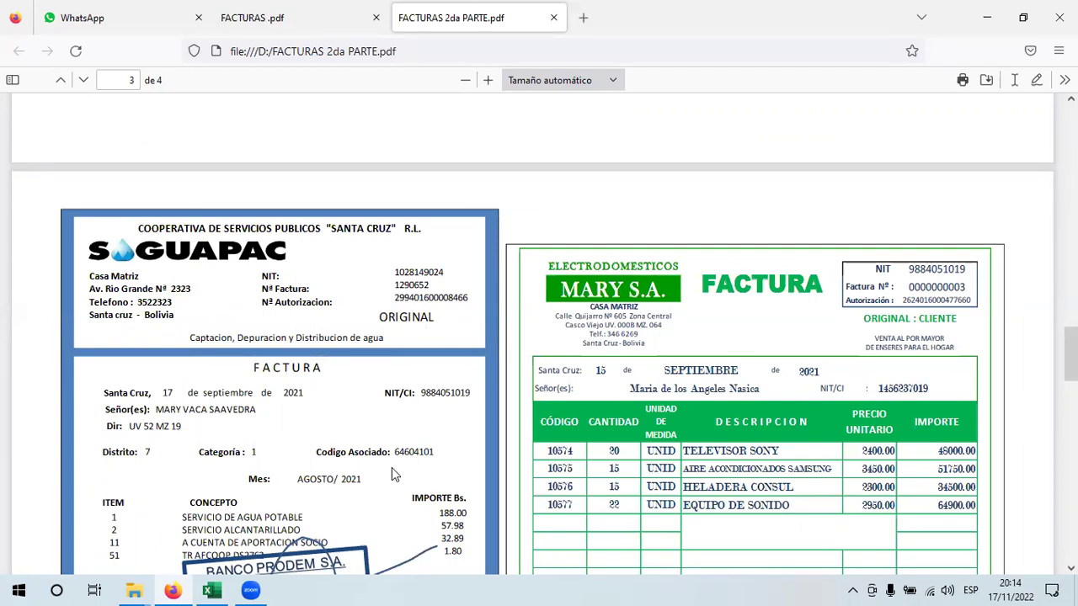
scroll(539, 337, down, 10)
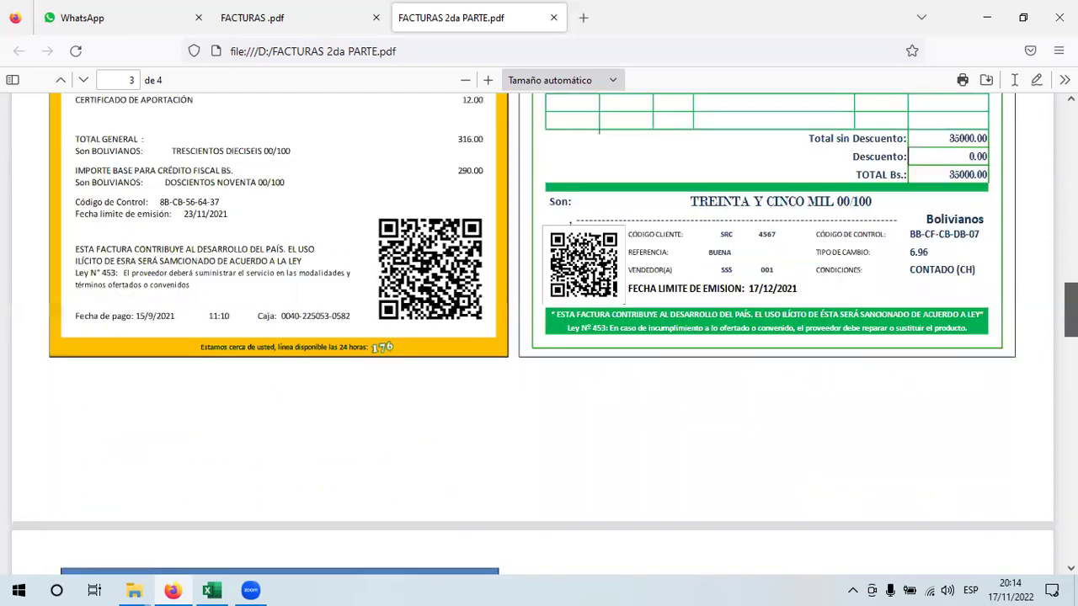
scroll(265, 288, up, 3)
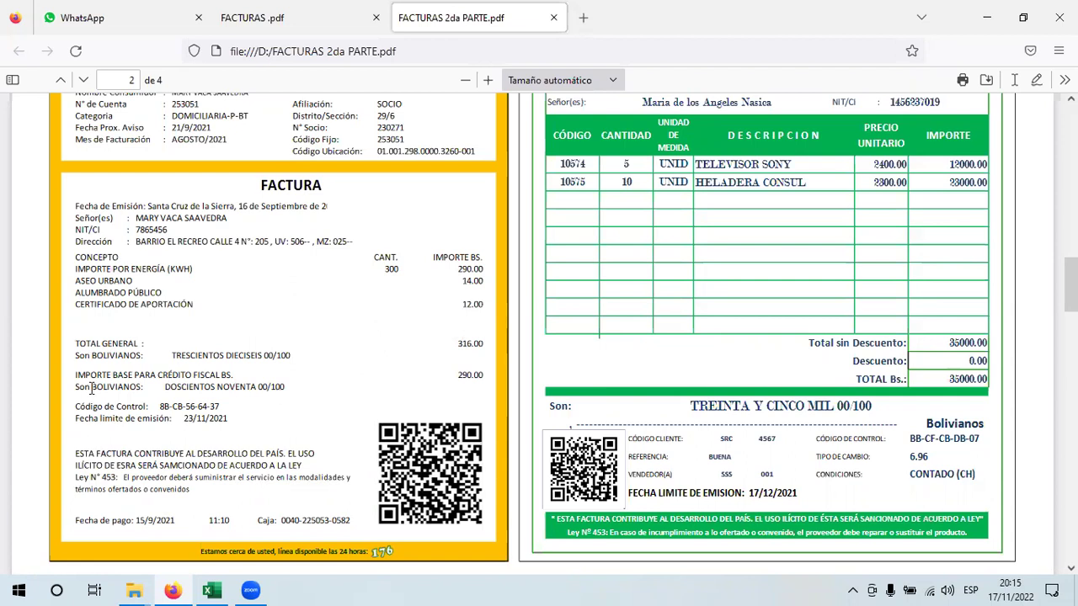
Examine the CRE electricity invoice's total, tax credit base and individual charges, and look over the SAGUAPAC water invoice and remaining pages.
drag(166, 389, 263, 388)
click(457, 349)
drag(457, 349, 486, 355)
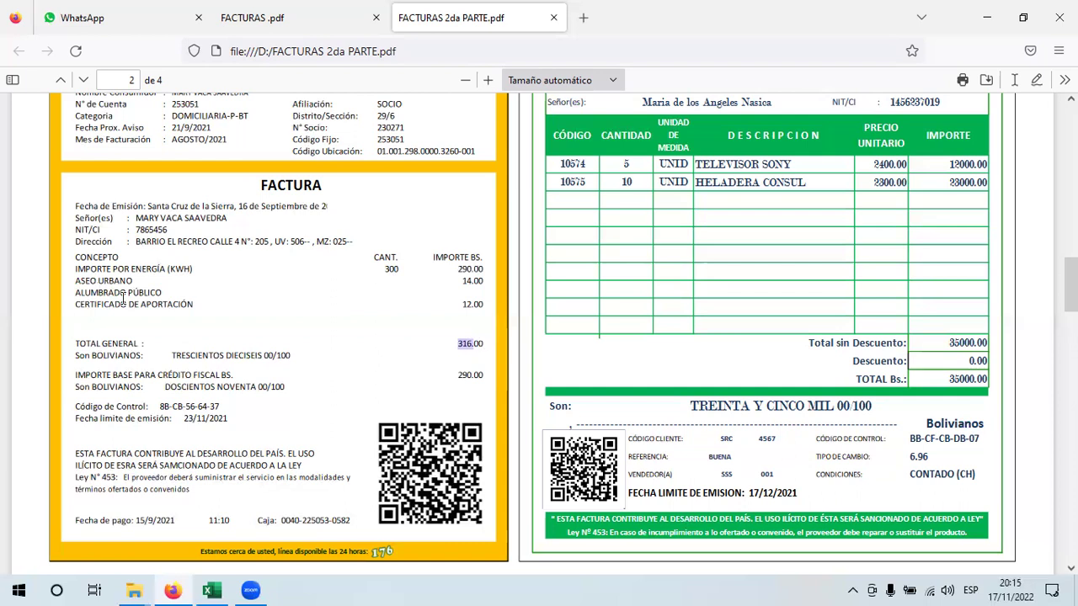
click(468, 303)
double_click(468, 303)
double_click(475, 282)
double_click(468, 281)
click(97, 280)
double_click(459, 274)
click(452, 274)
scroll(539, 337, down, 5)
scroll(539, 337, down, 5)
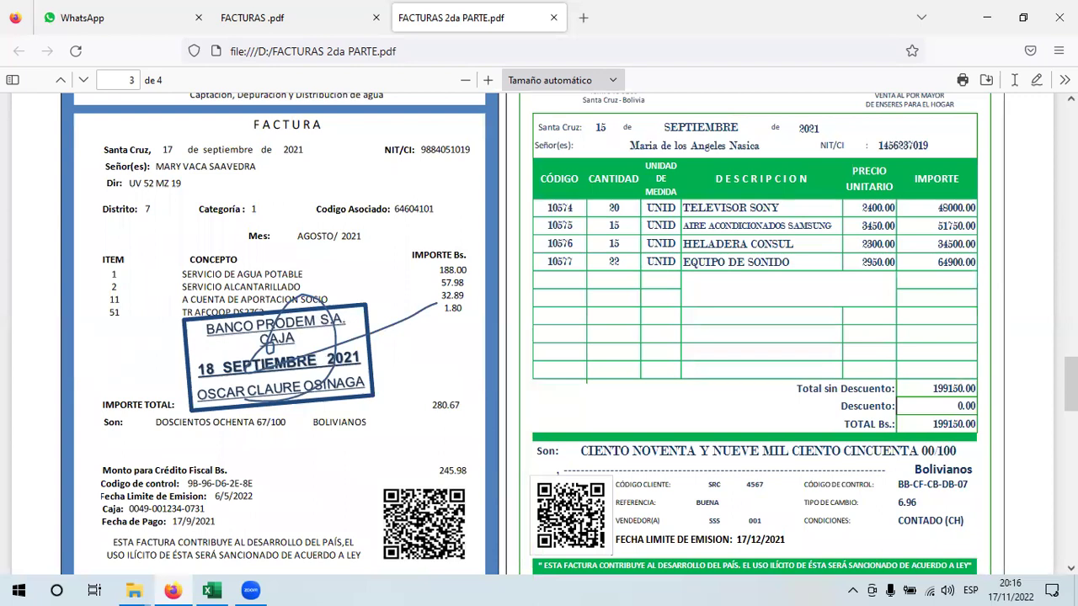
scroll(533, 337, down, 10)
scroll(658, 327, up, 15)
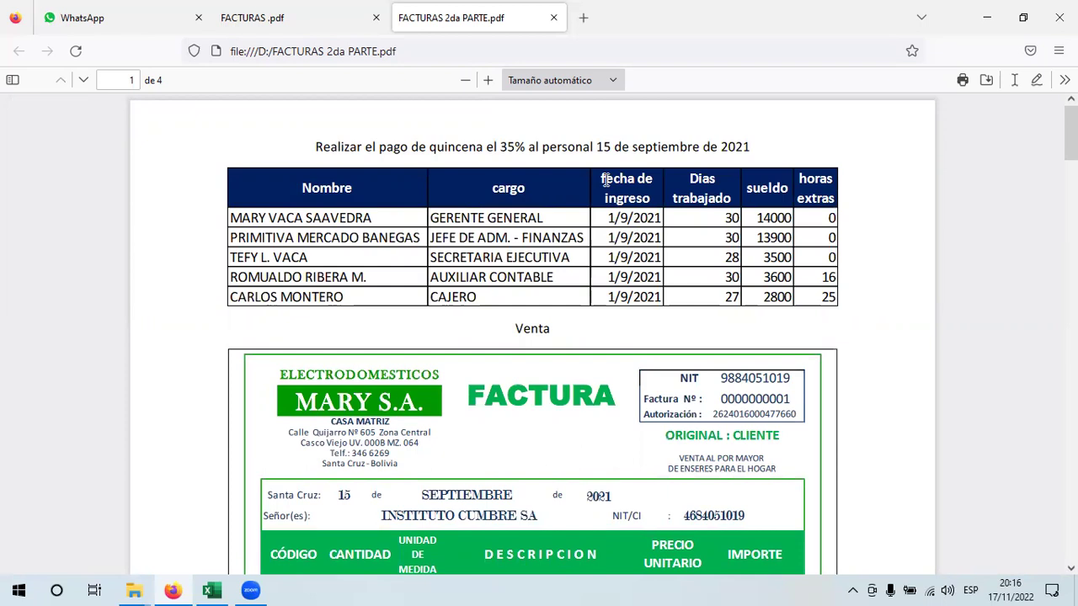
Revisit the start of FACTURAS .pdf and review the 15 and 30 September staff payment tables in FACTURAS 2da PARTE.pdf.
click(330, 18)
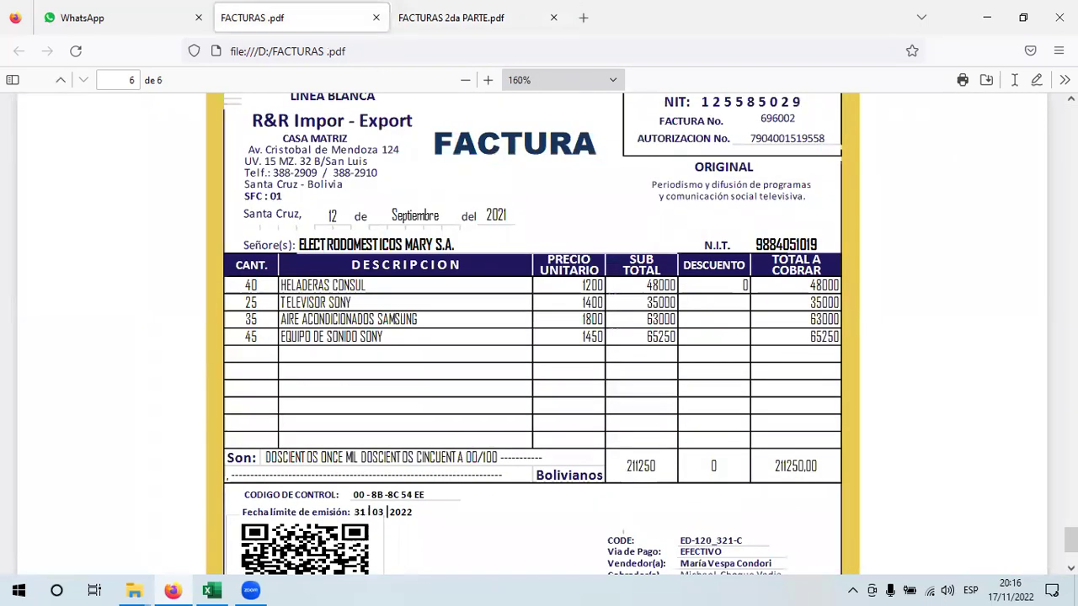
drag(1070, 540, 1070, 118)
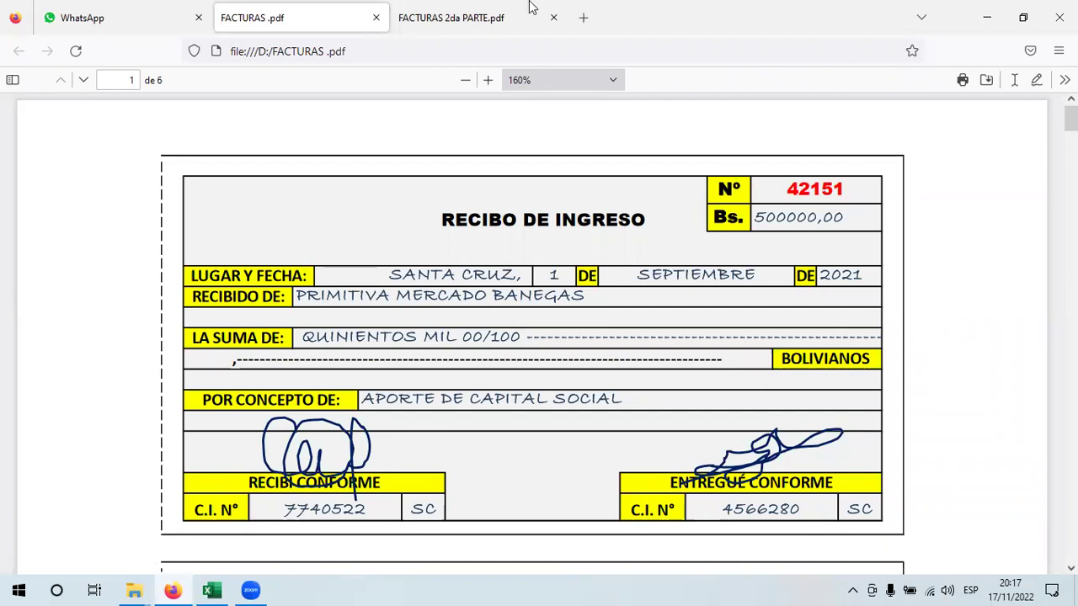
click(475, 19)
drag(296, 190, 714, 312)
click(714, 313)
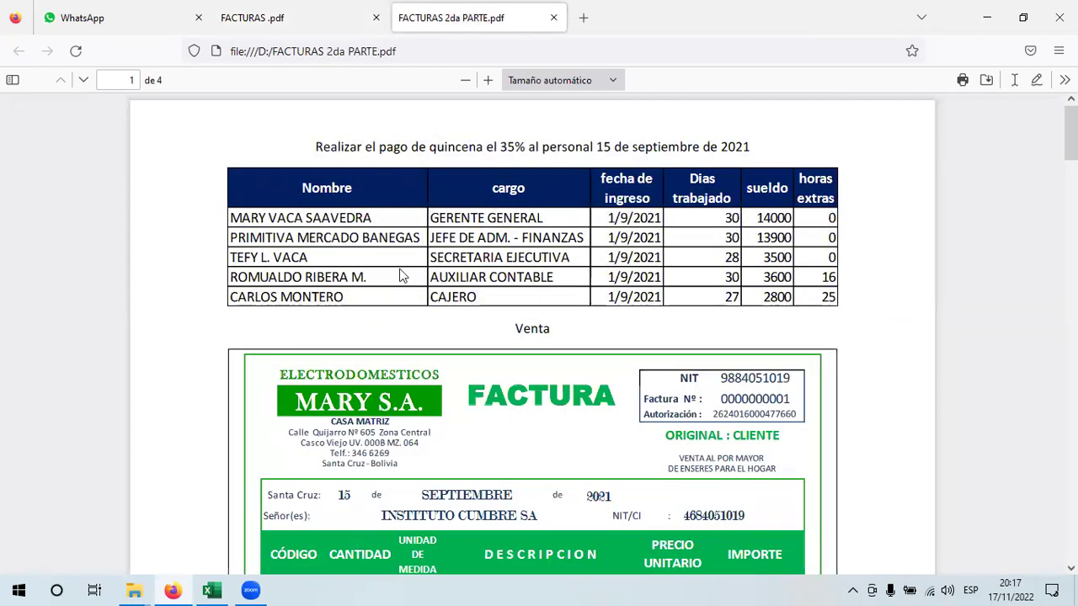
drag(244, 219, 838, 310)
click(791, 311)
scroll(622, 397, down, 20)
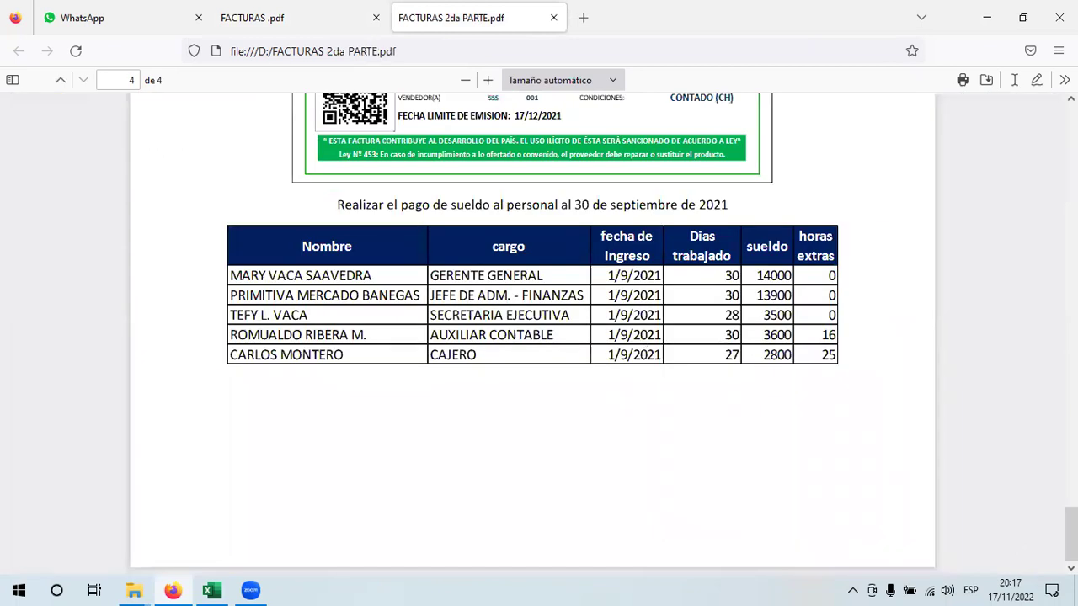
scroll(539, 328, up, 5)
scroll(607, 213, up, 20)
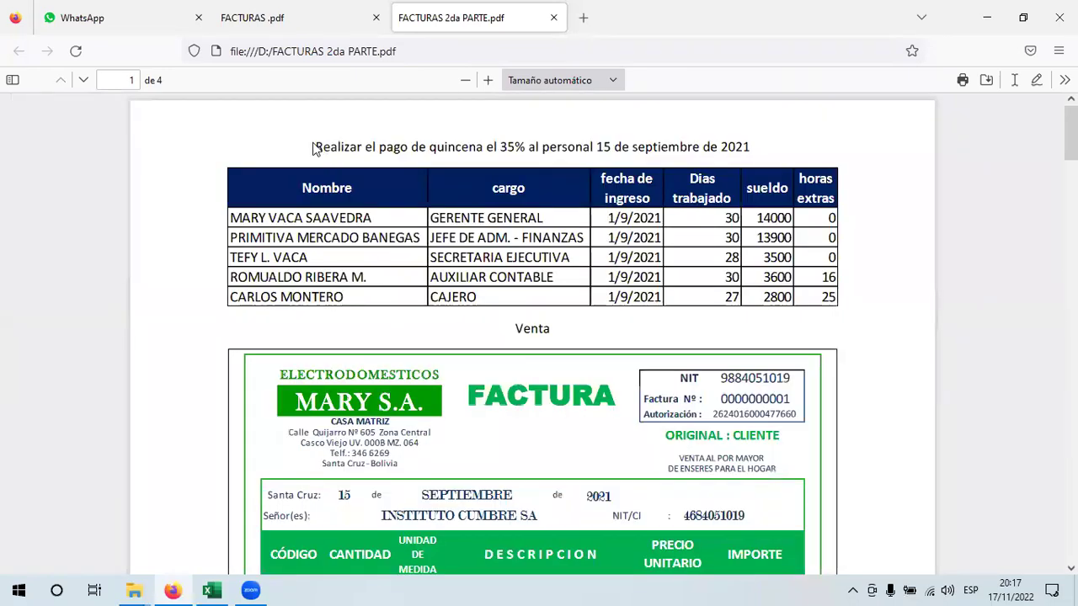
drag(318, 146, 756, 156)
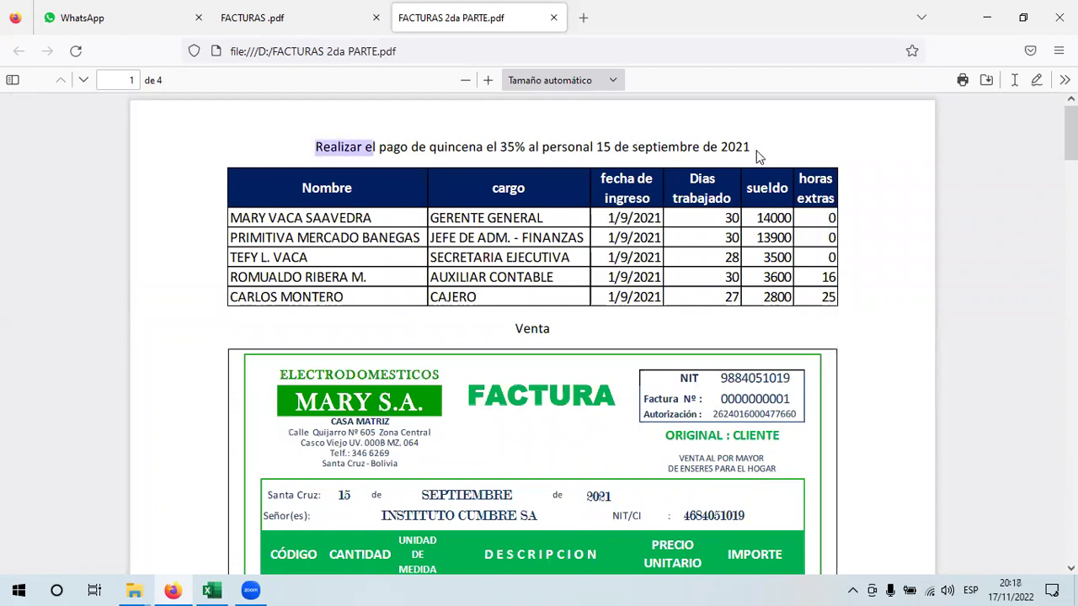
click(752, 149)
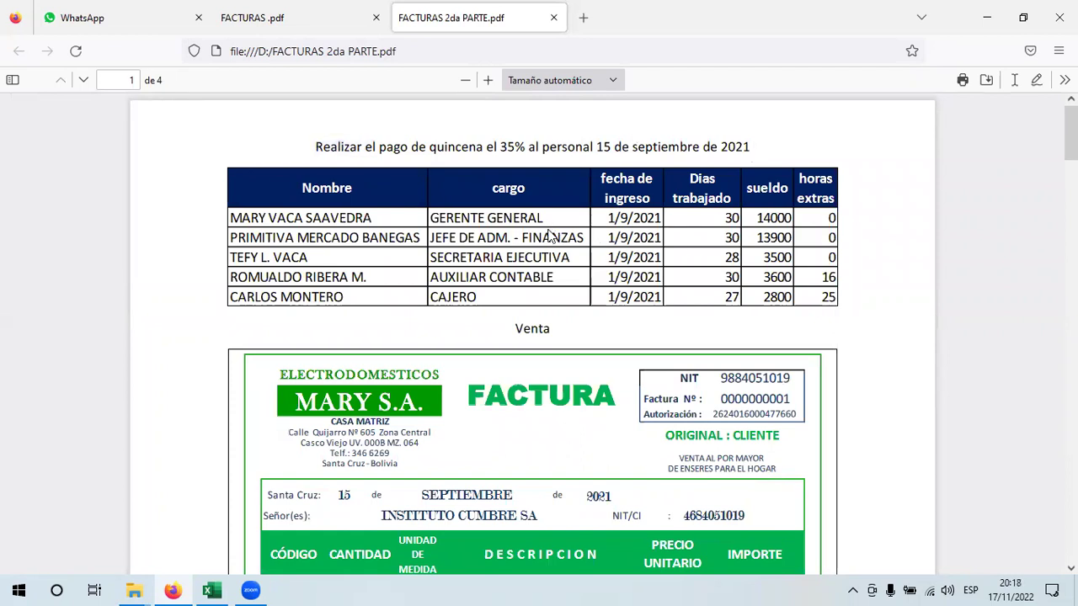
Check the fortnight staff table in FACTURAS 2da PARTE.pdf against the income receipt and bank deposit documents in FACTURAS .pdf.
click(287, 19)
click(425, 18)
click(328, 18)
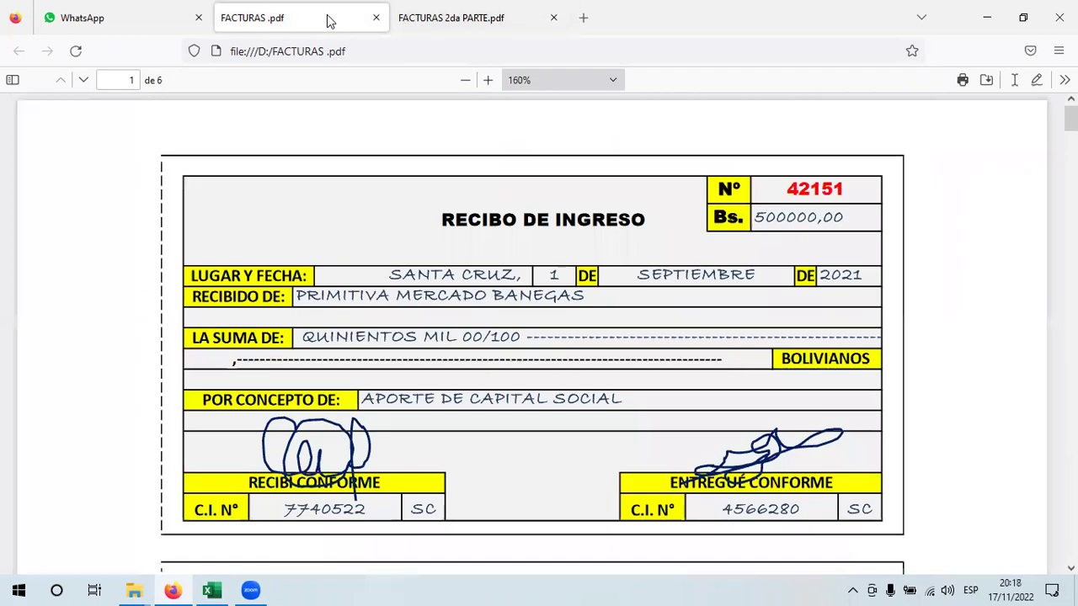
key(ctrl+Tab)
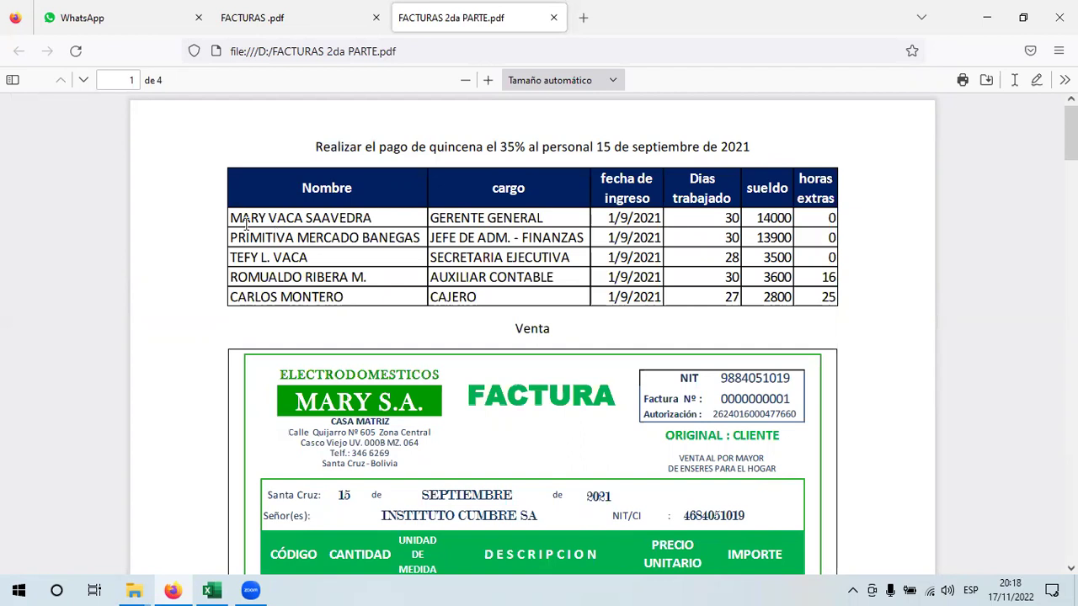
drag(233, 222, 413, 589)
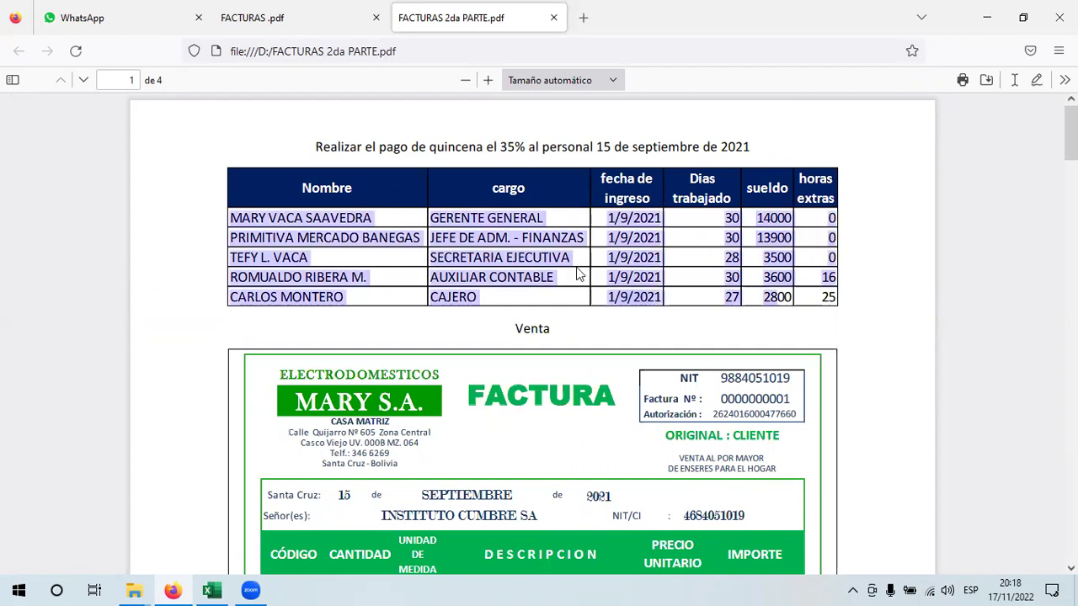
key(ctrl+shift+Tab)
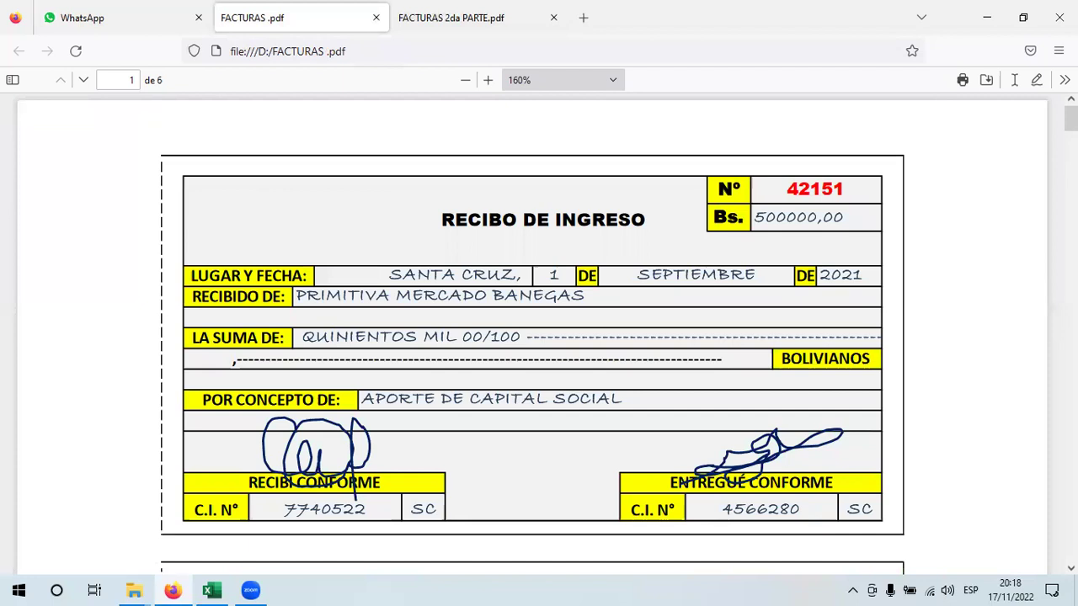
scroll(836, 243, down, 10)
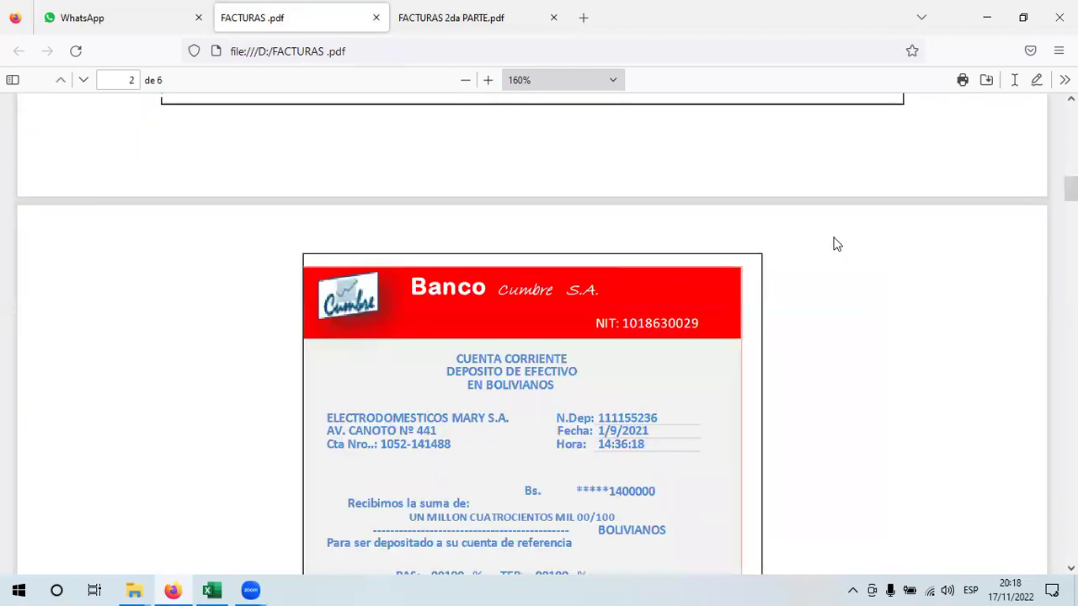
scroll(856, 468, down, 10)
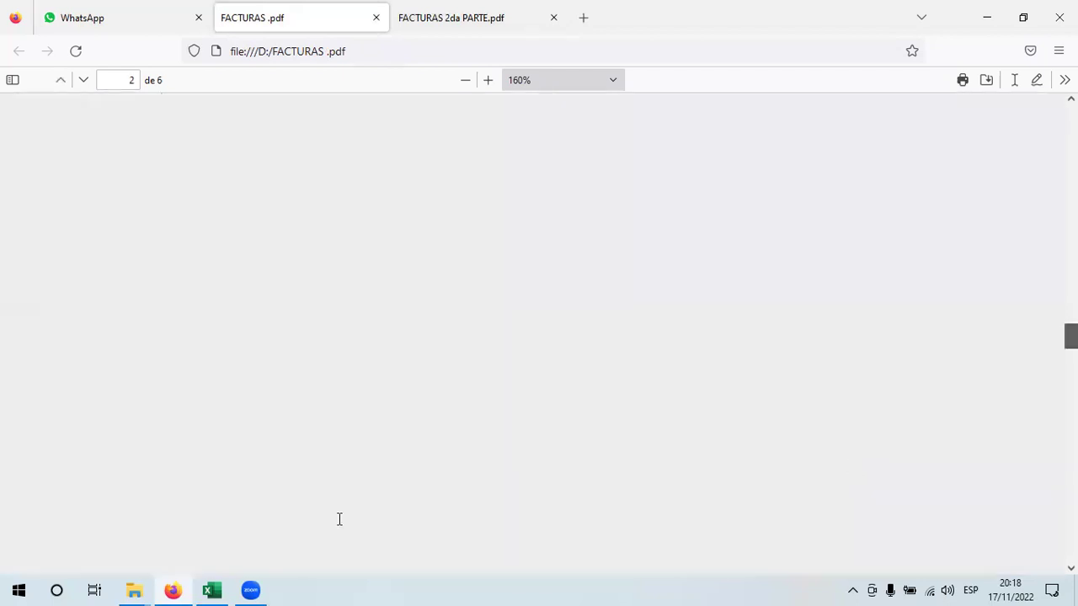
Return to the Excel workbook and open the LIBRO MAYOR sheet at its title.
click(212, 591)
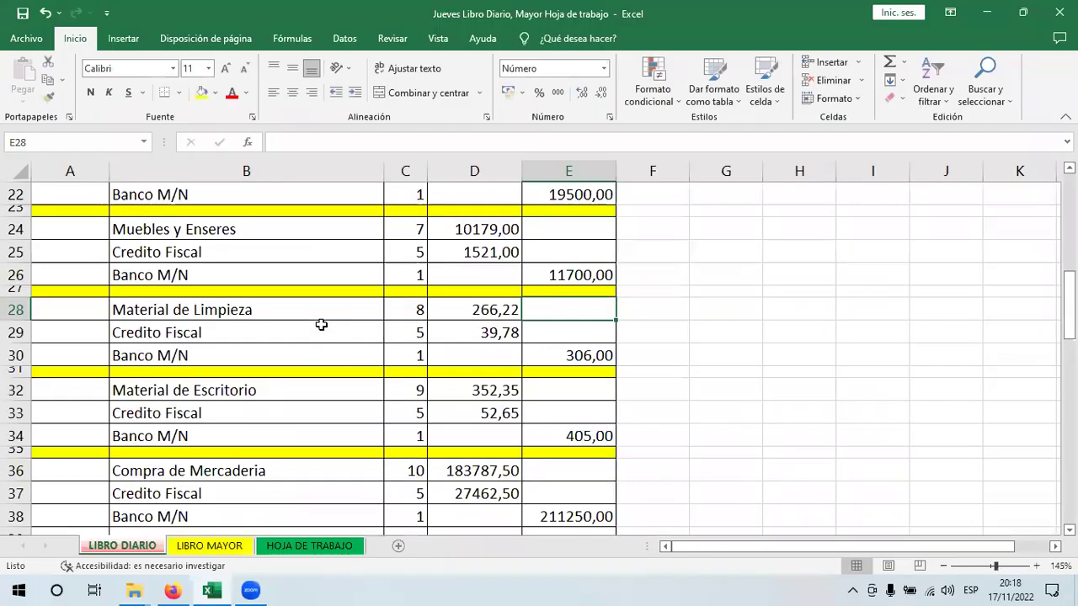
click(209, 546)
click(524, 204)
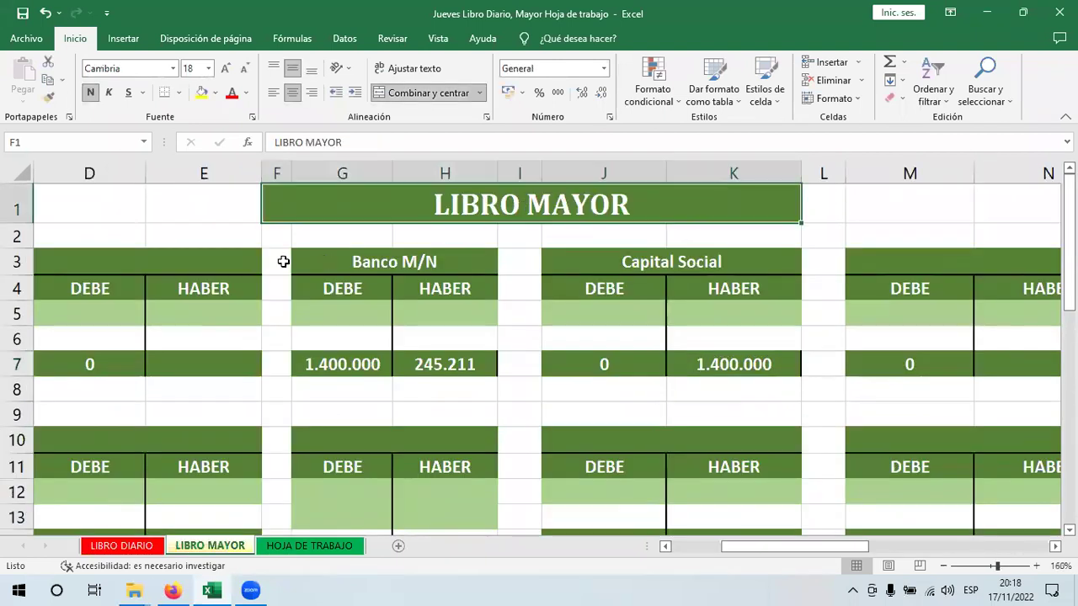
Inspect the Banco M/N and Capital Social account headings in the LIBRO MAYOR sheet, returning to its title.
key(Down)
key(Down)
key(Right)
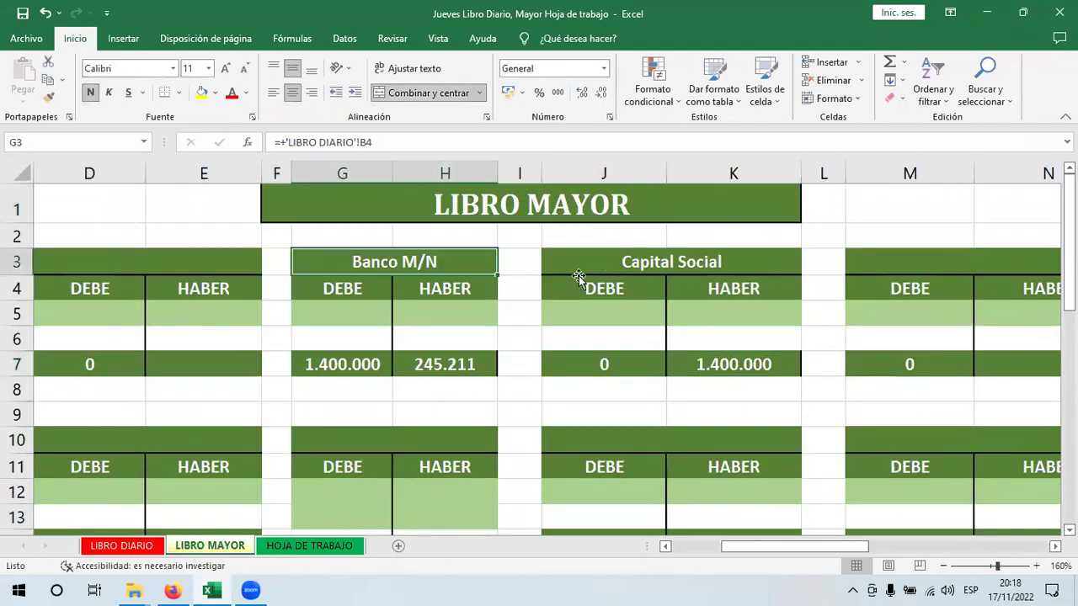
click(578, 273)
key(Up)
key(Up)
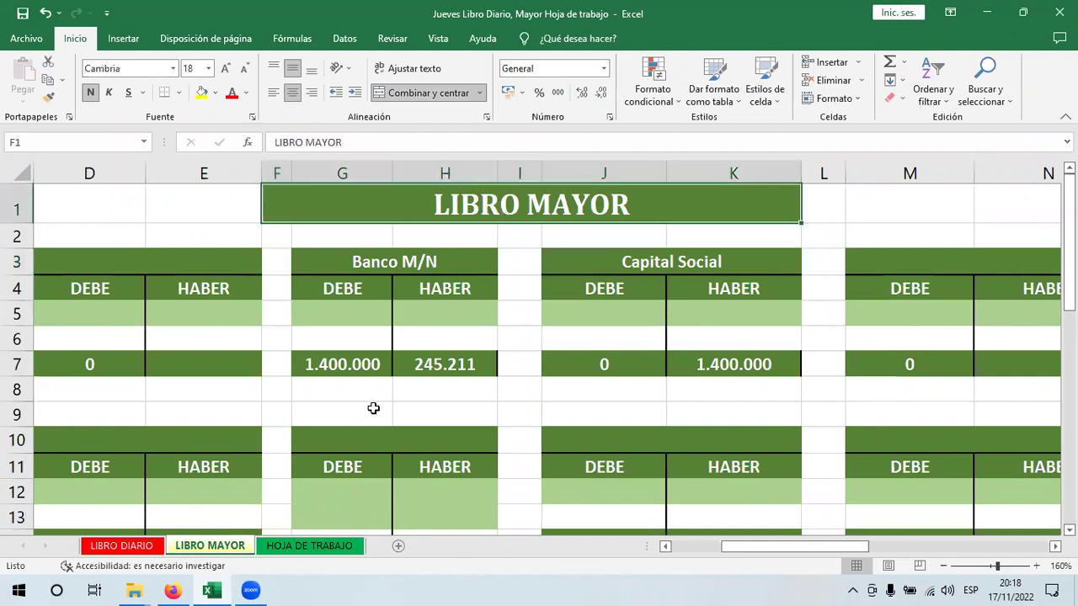
Open the HOJA DE TRABAJO sheet and inspect the trial balance title and the ESTADO DE RESULTADO heading.
key(ctrl+Page_Down)
click(56, 180)
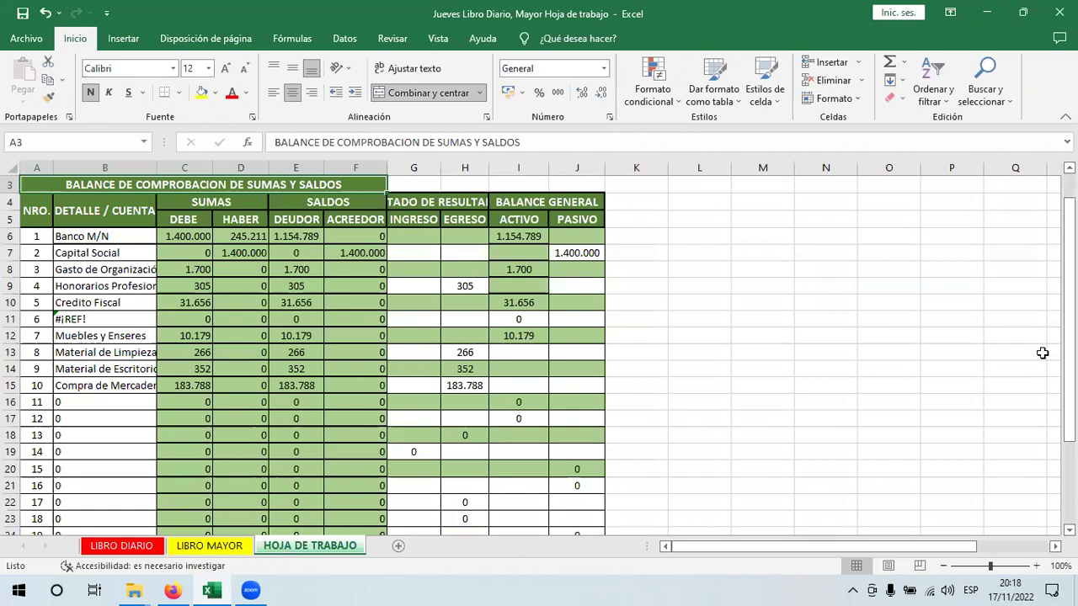
click(452, 204)
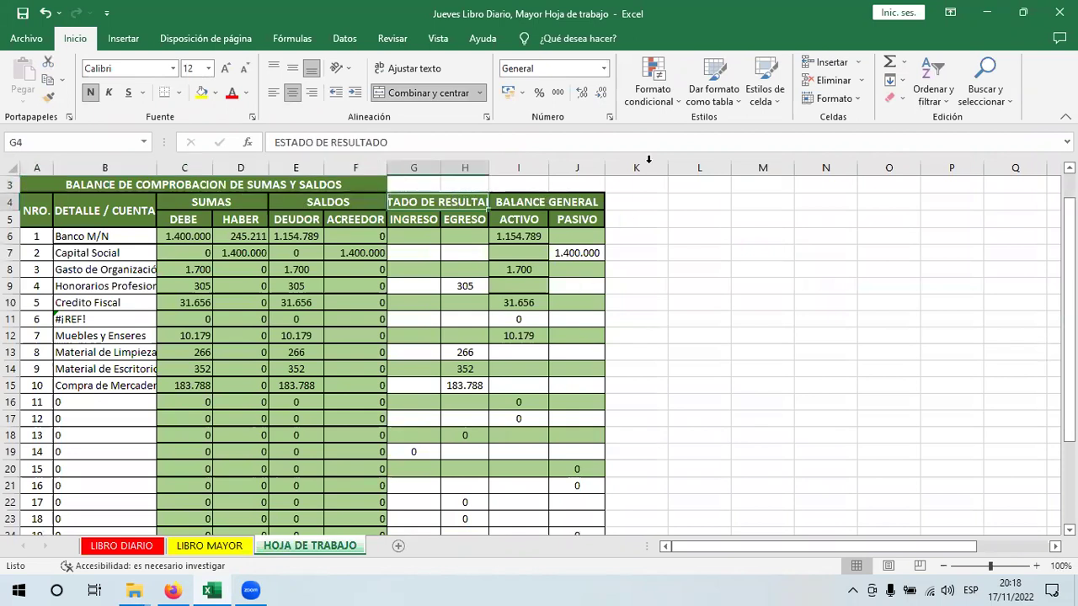
Go back to the start of LIBRO DIARIO and compare the DEBE and HABER amounts of the first two entries.
click(202, 545)
key(ctrl+Page_Up)
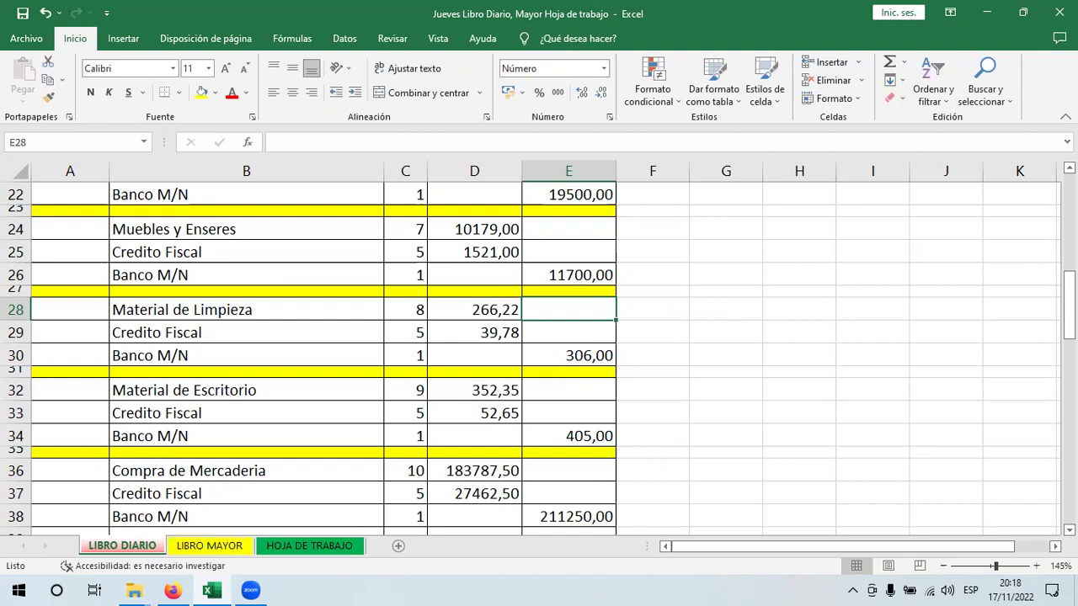
scroll(664, 219, up, 7)
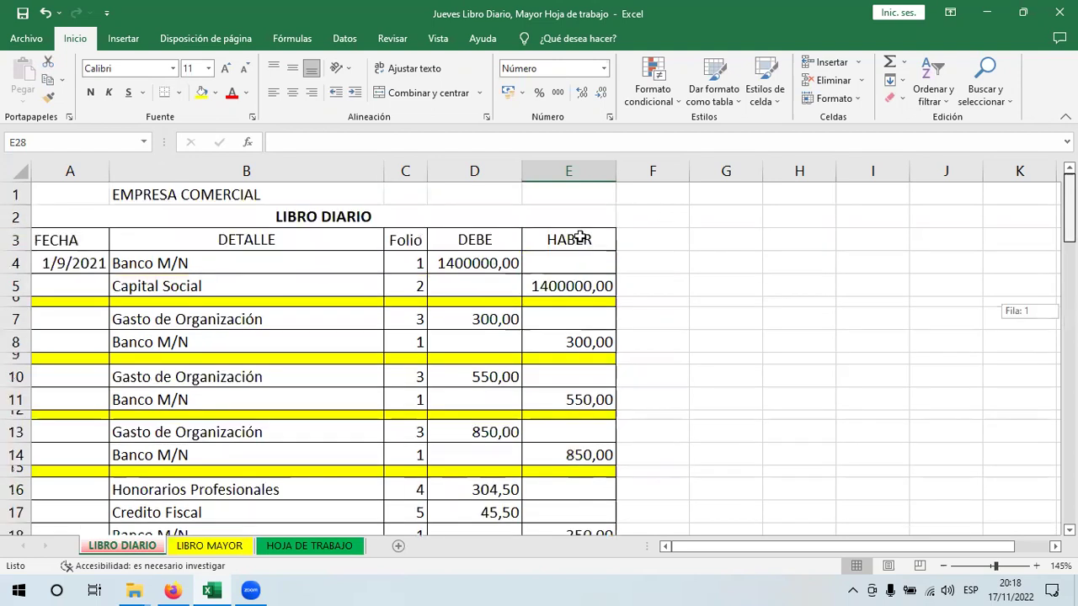
click(490, 239)
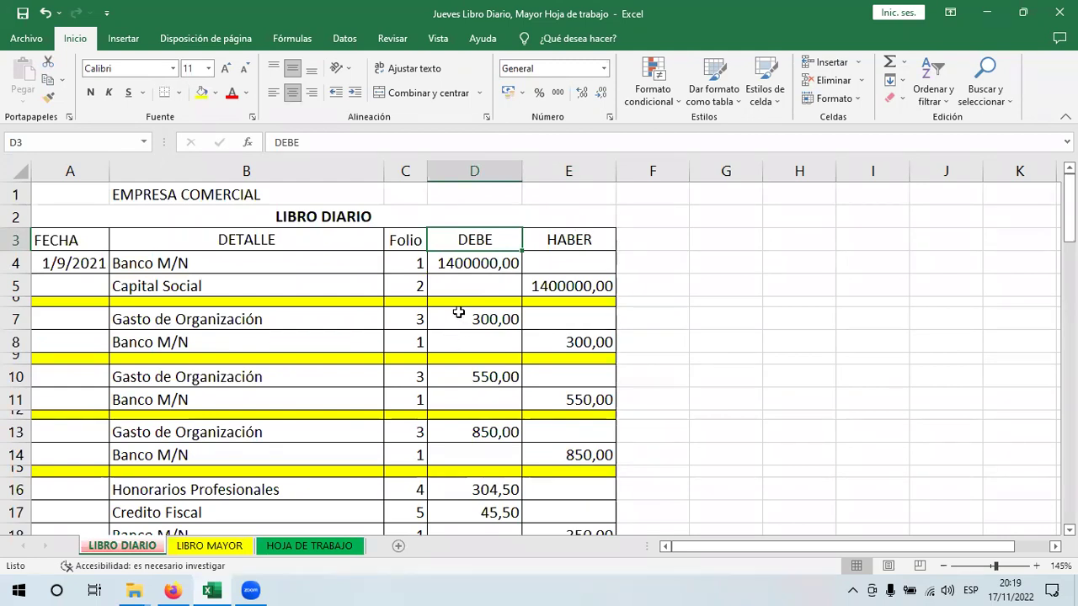
click(506, 271)
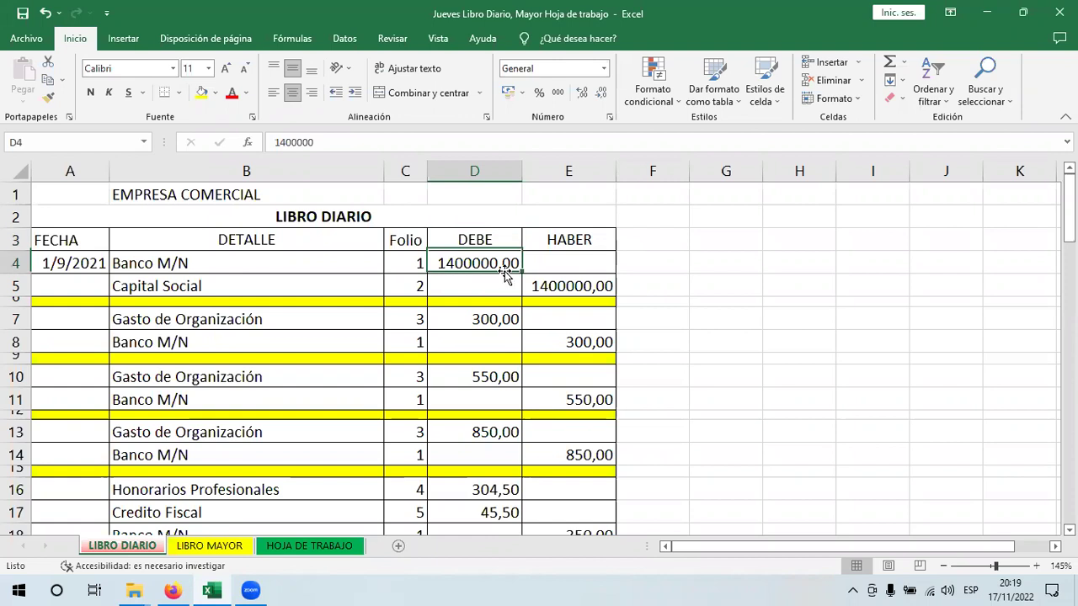
click(562, 286)
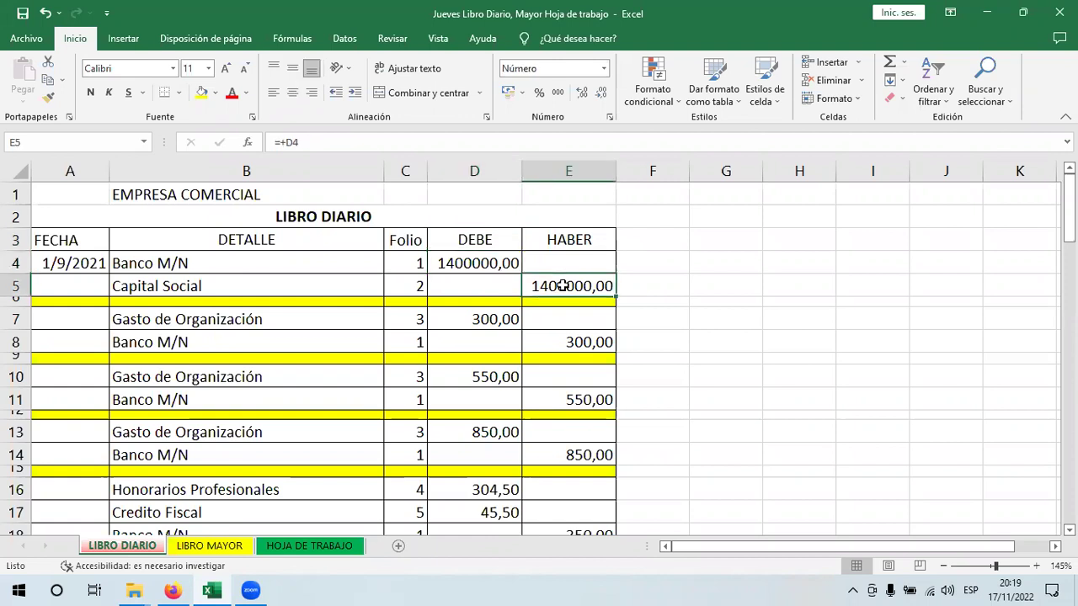
click(489, 270)
click(562, 286)
click(504, 266)
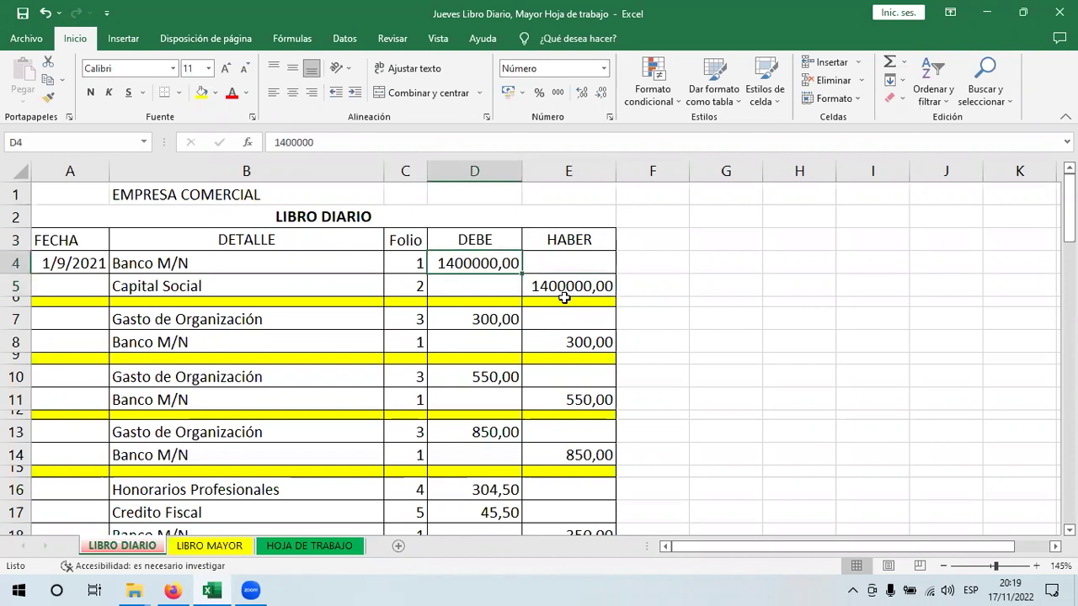
click(479, 322)
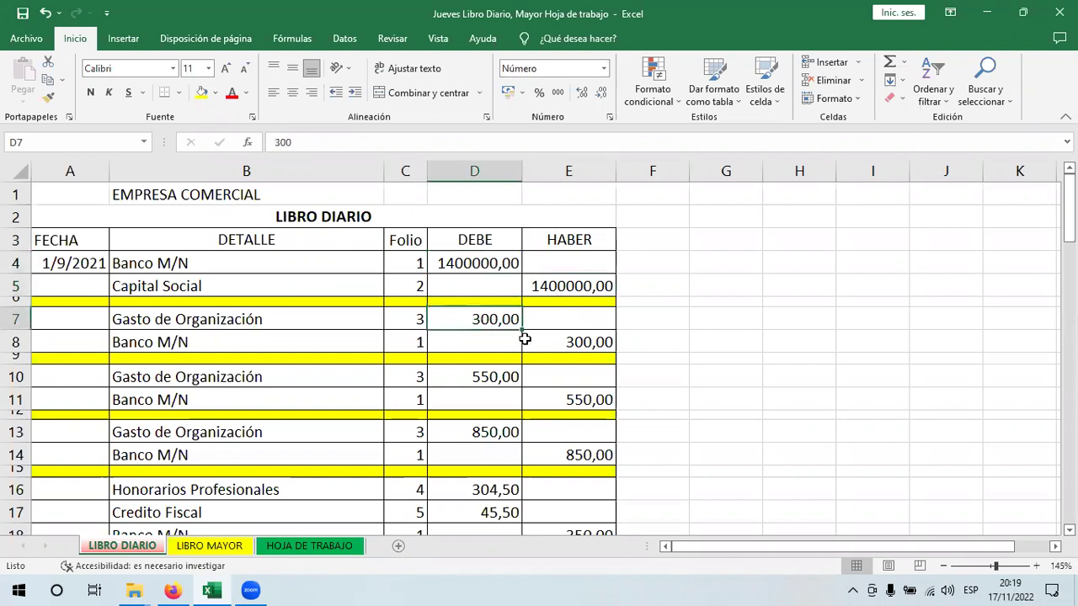
click(554, 342)
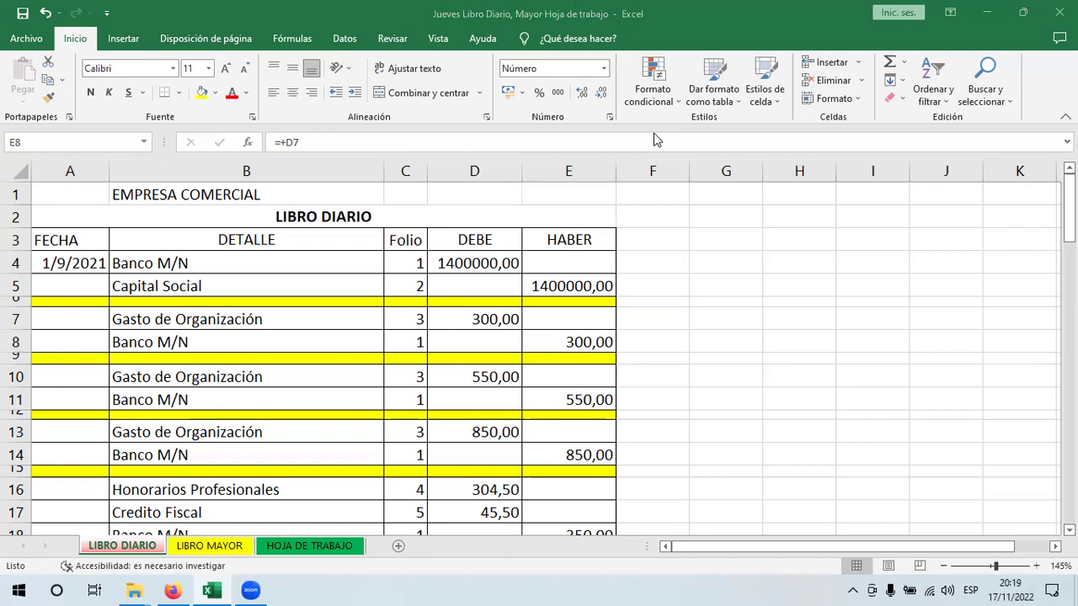
Switch to Firefox and open the Gabinete Contable Noche X2022 course from the personal area of the Cumbre Virtual campus in a new tab.
click(172, 590)
key(ctrl+t)
click(396, 404)
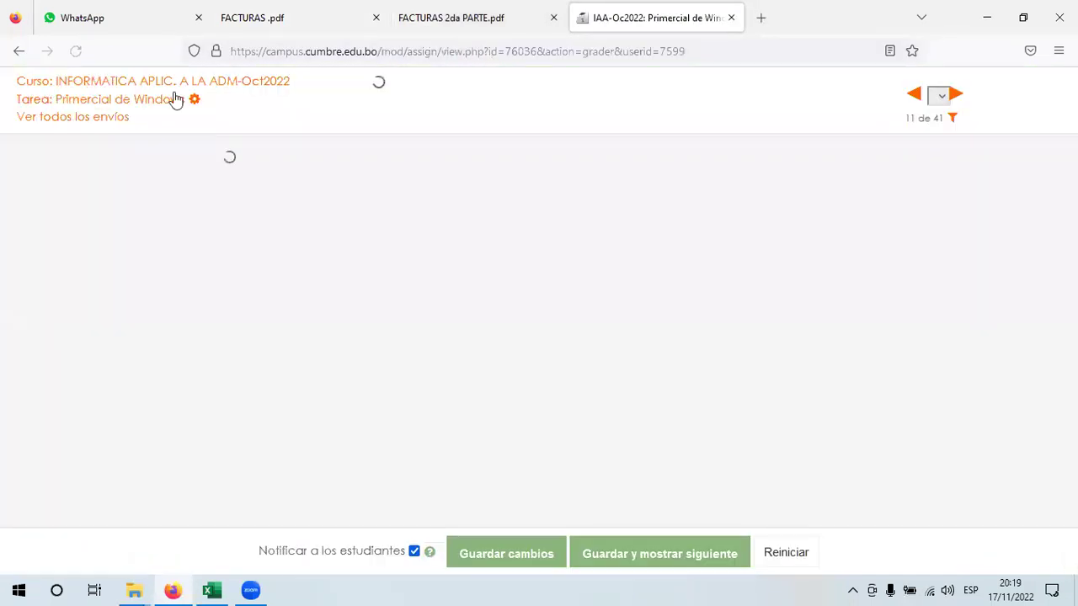
click(173, 82)
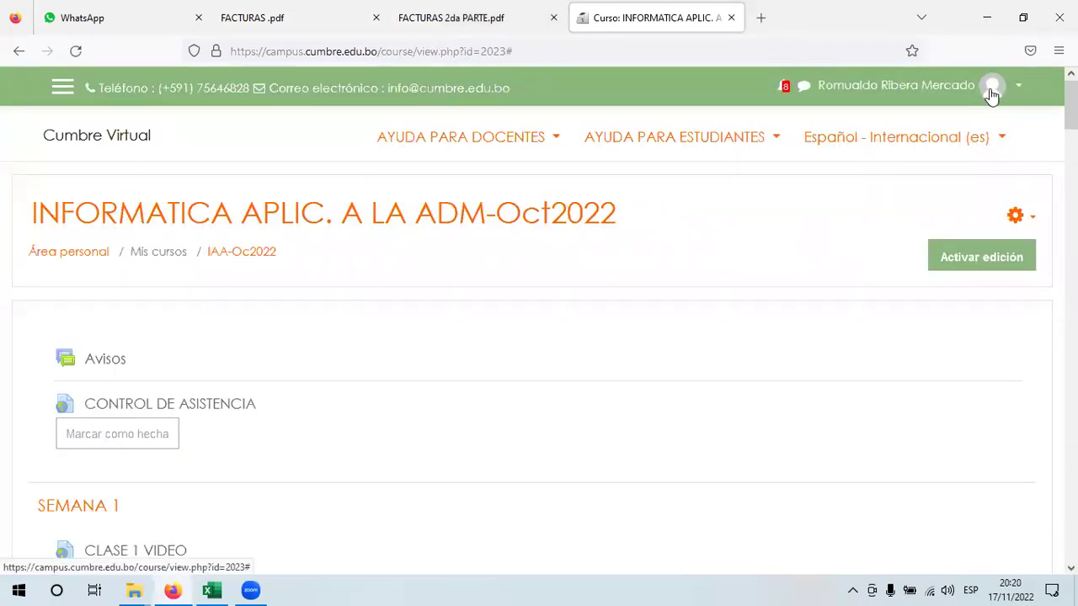
click(992, 95)
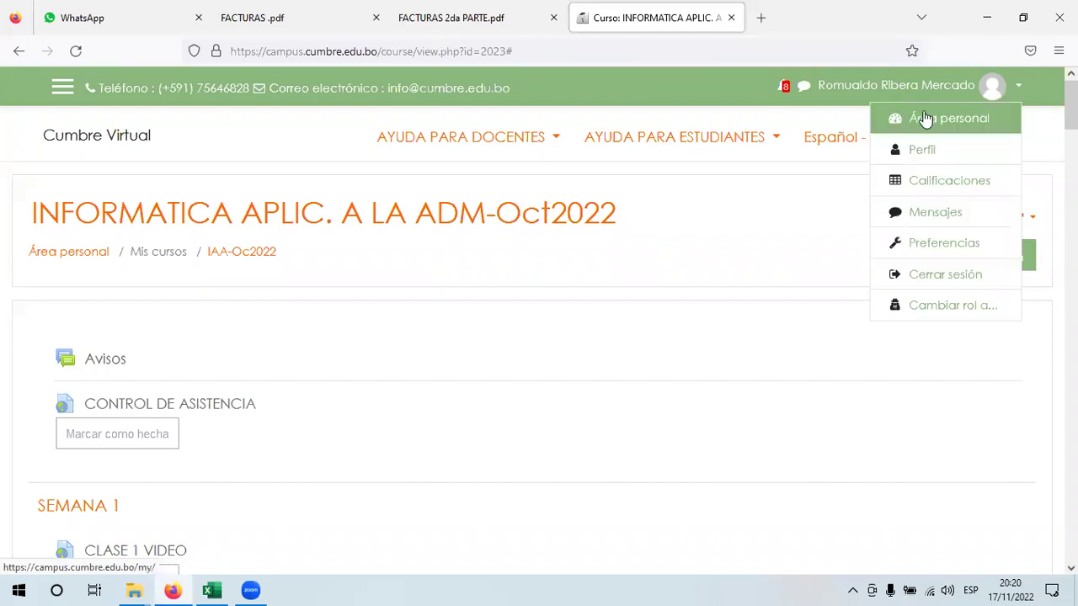
click(898, 114)
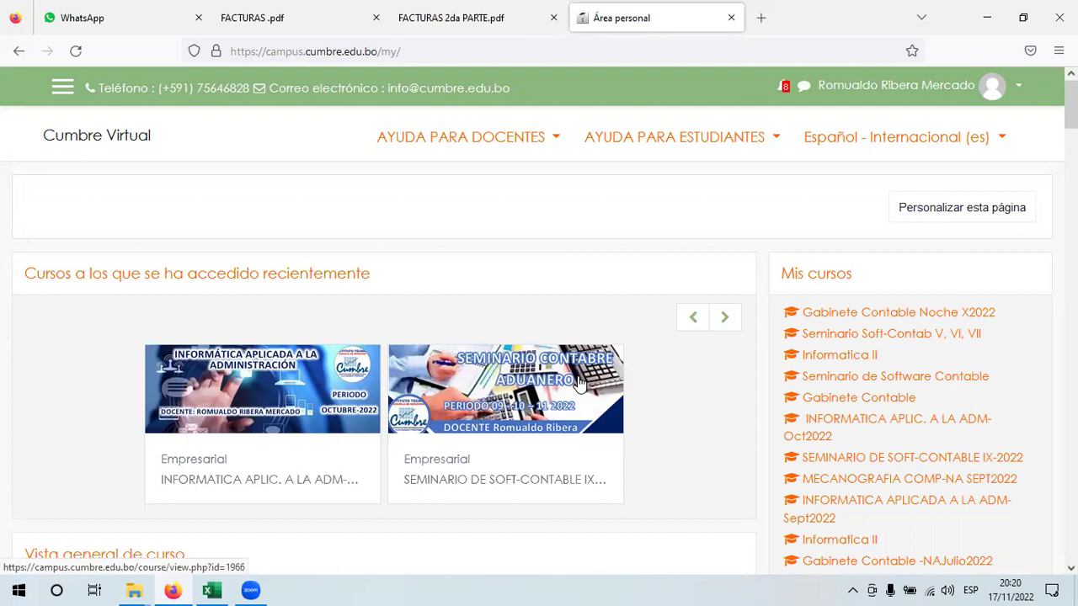
click(726, 327)
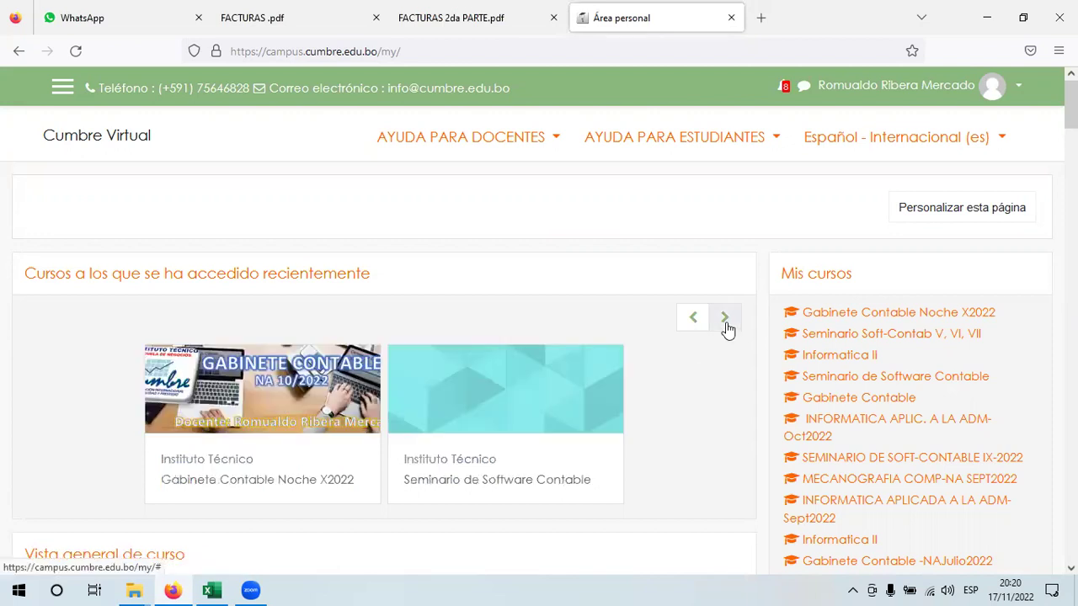
click(195, 393)
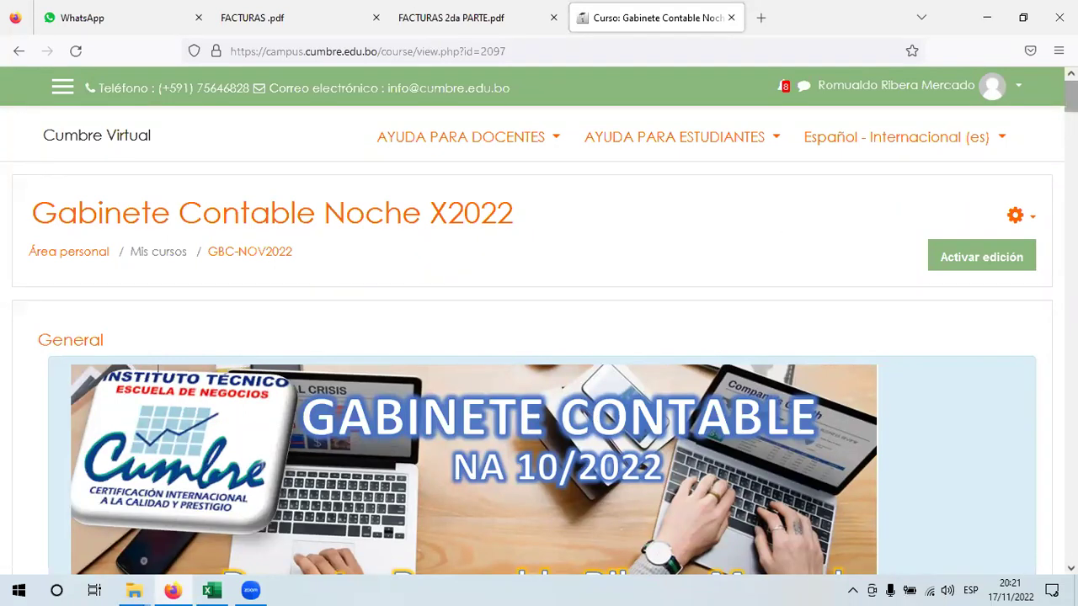
Open the "Dia 2: Constitucion de la Empresa" PDF from the course contents.
scroll(1070, 101, down, 2)
scroll(539, 337, down, 8)
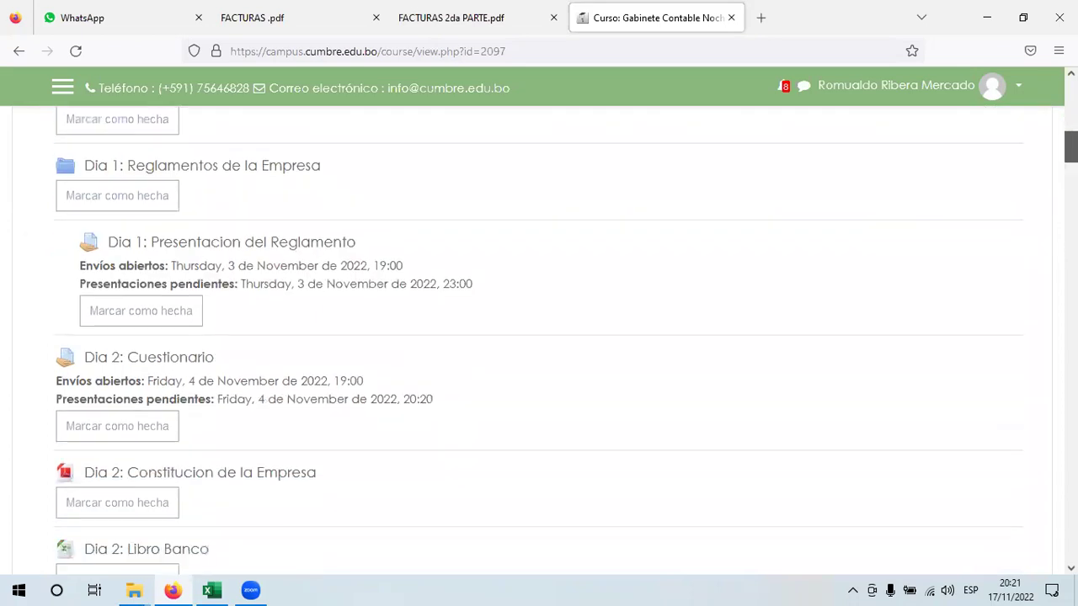
scroll(458, 422, down, 1)
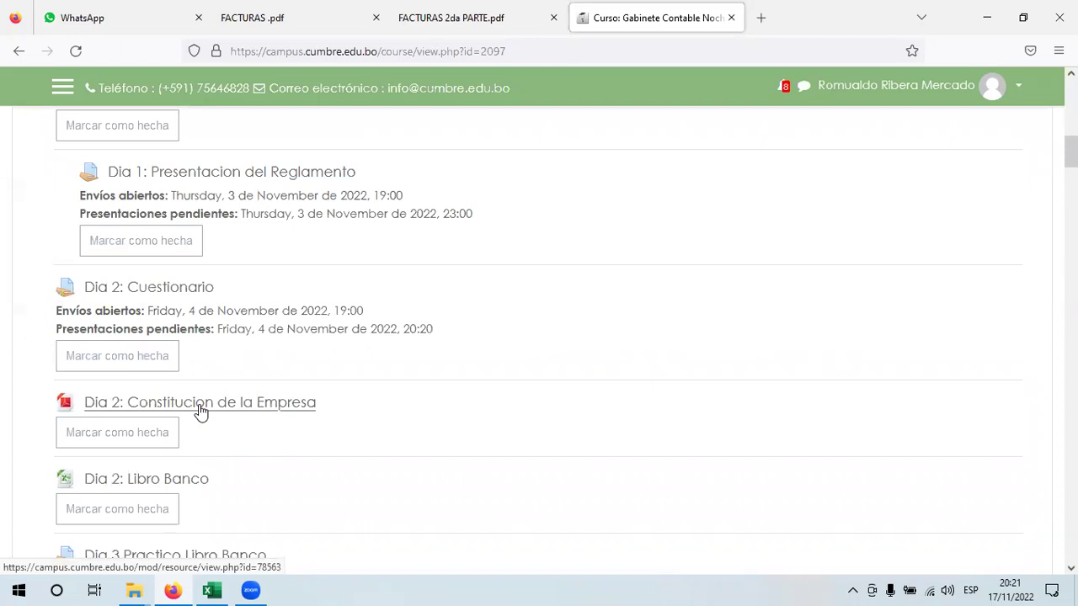
click(200, 411)
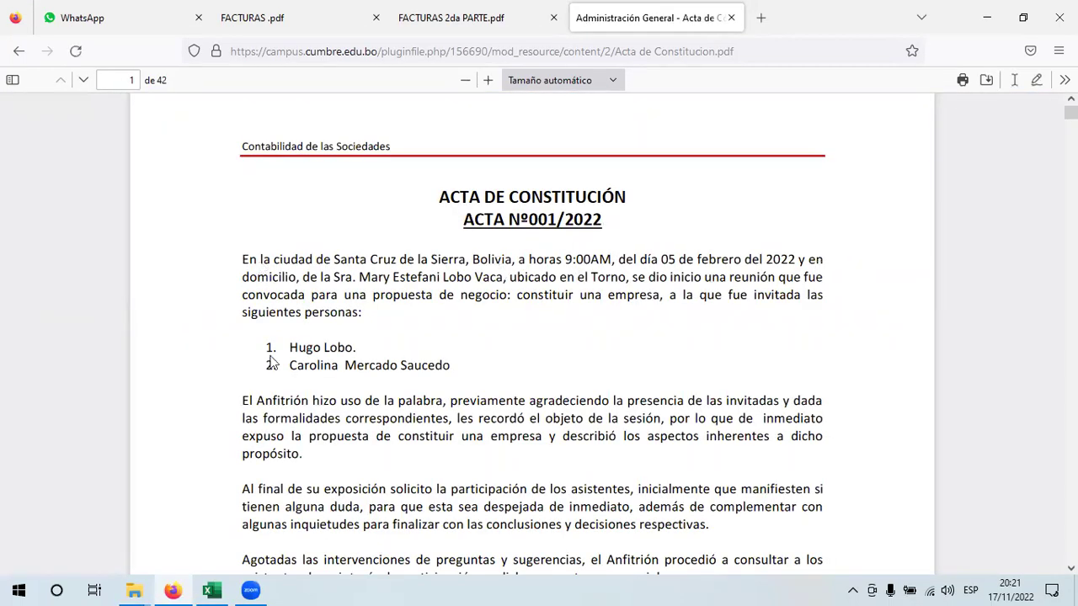
Read the founding act's host and meeting place, and check the partners' contribution table on page 3.
triple_click(367, 279)
drag(357, 278, 652, 289)
double_click(623, 280)
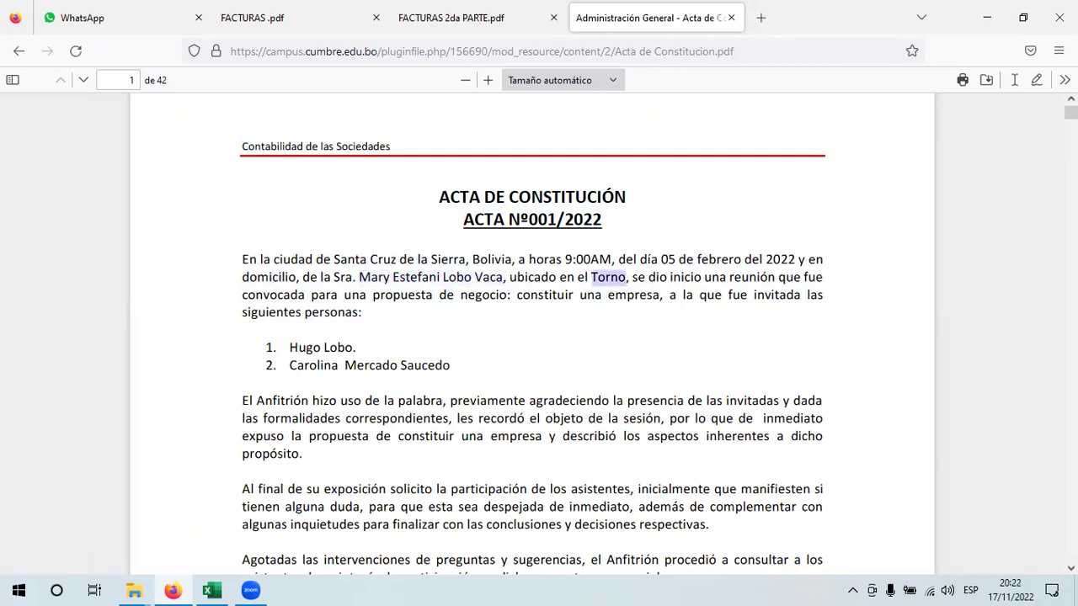
scroll(532, 337, down, 5)
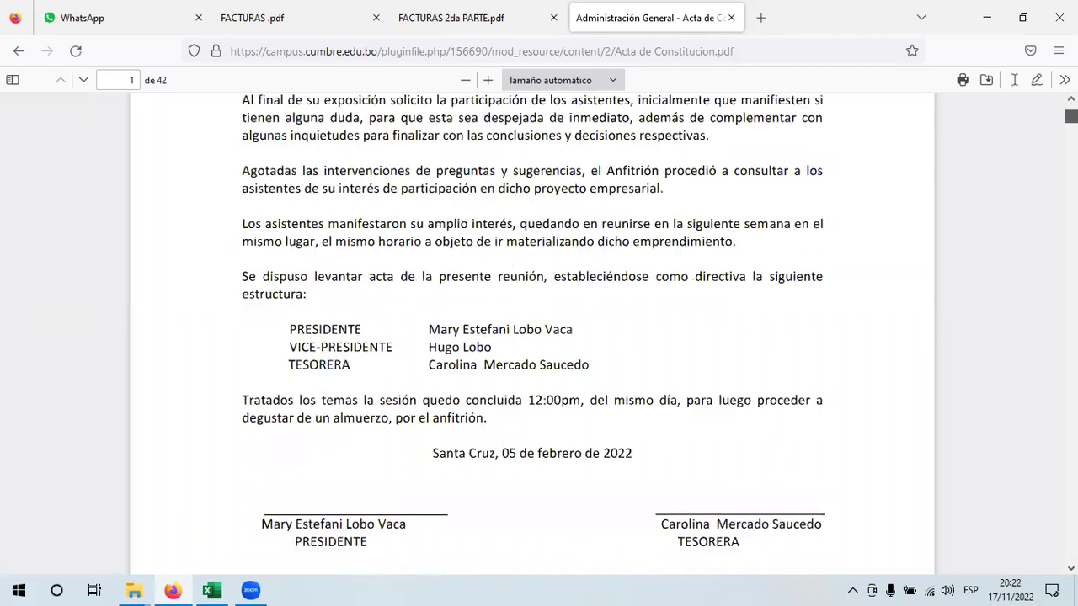
scroll(532, 337, down, 5)
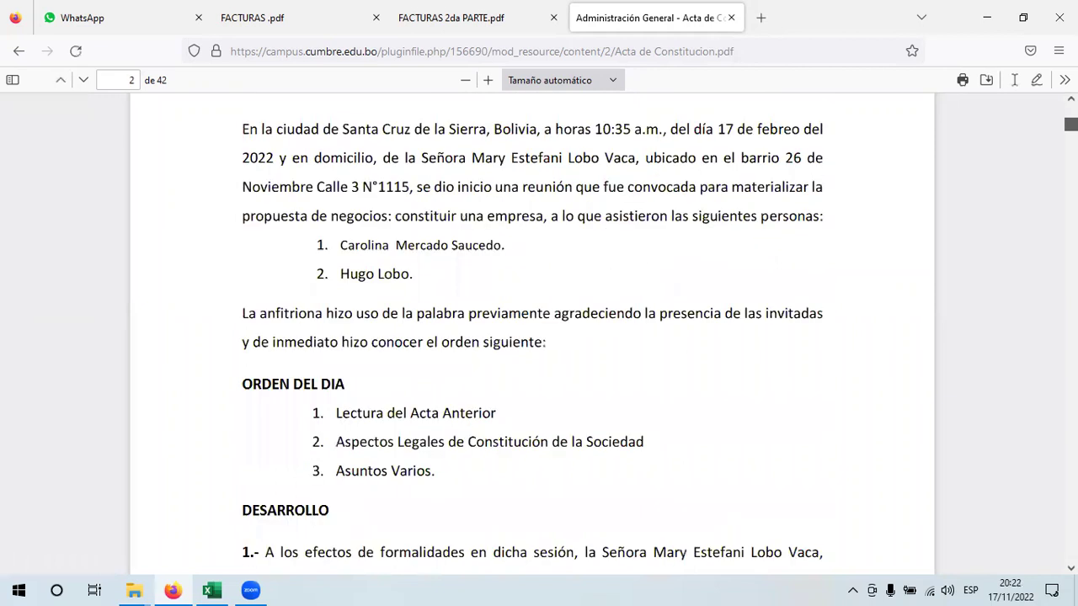
scroll(533, 337, down, 15)
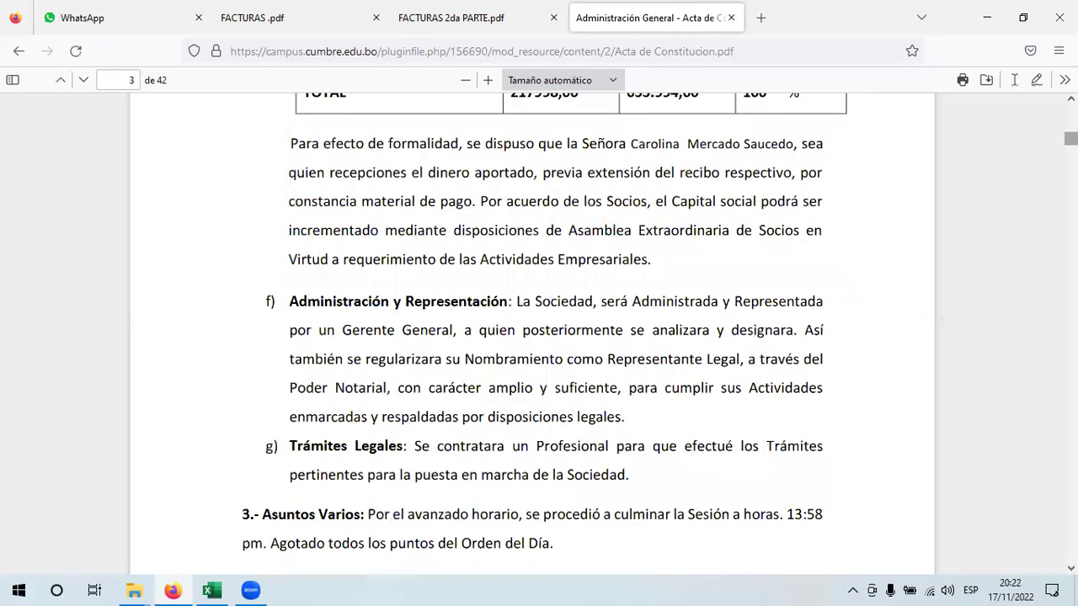
scroll(548, 251, up, 3)
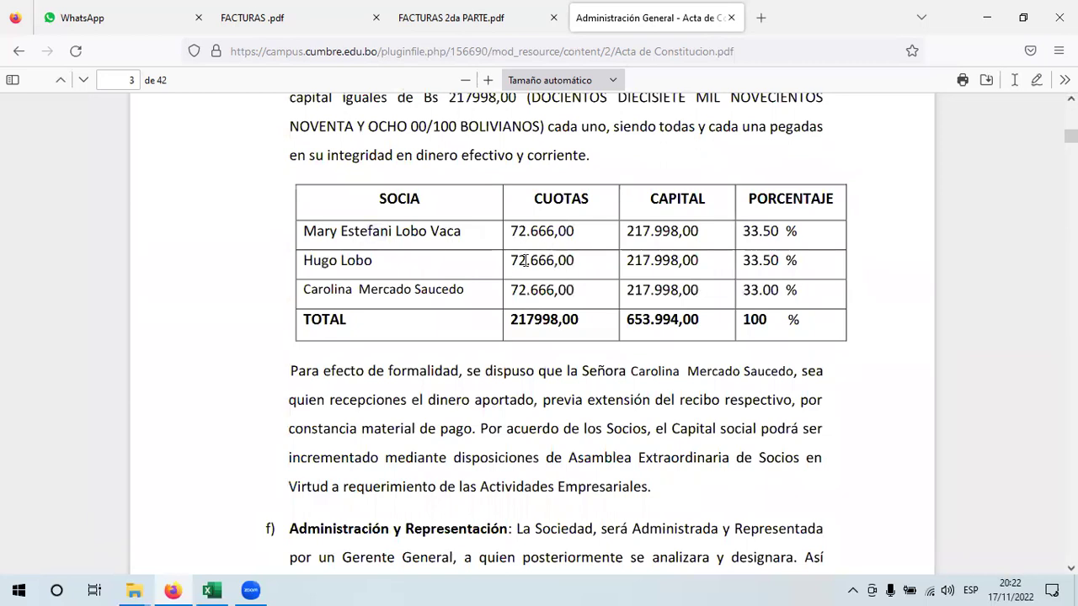
Go to the last page of Acta de Constitucion.pdf and examine the BALANCE DE APERTURA from its heading.
key(Page_Down)
key(Page_Down)
key(Page_Down)
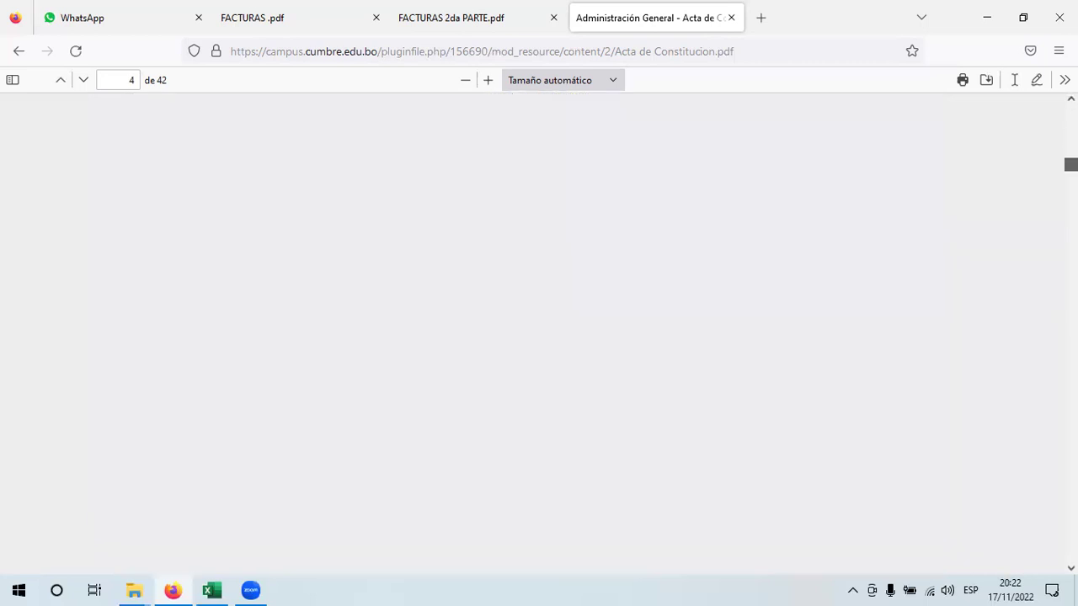
key(End)
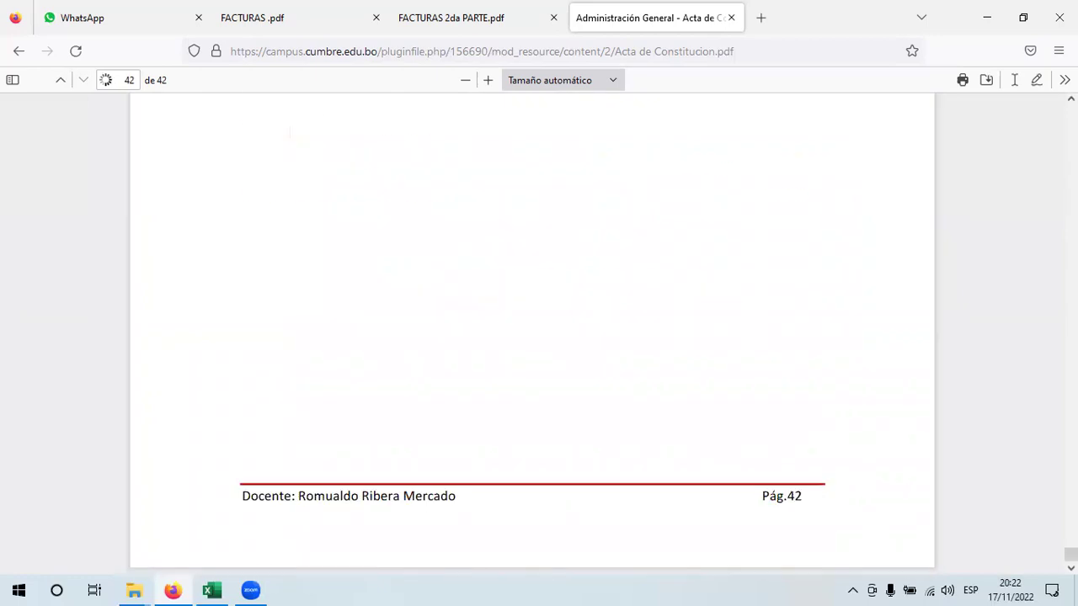
scroll(532, 337, up, 5)
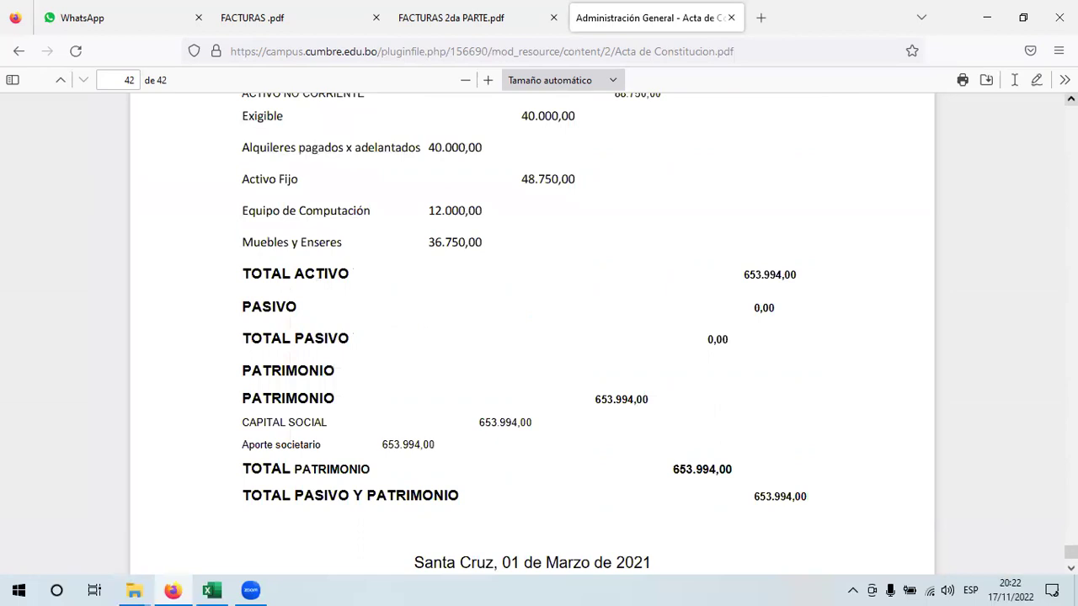
scroll(532, 337, up, 3)
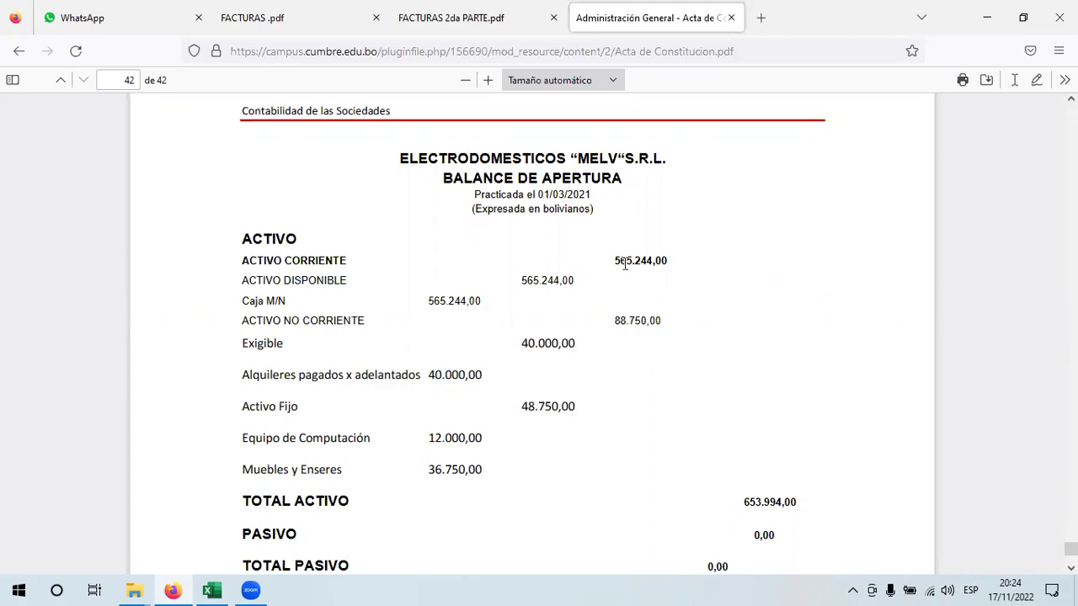
Leave the founding act, look back through the FACTURAS .pdf pages, and return to FACTURAS 2da PARTE.pdf.
click(212, 590)
click(171, 589)
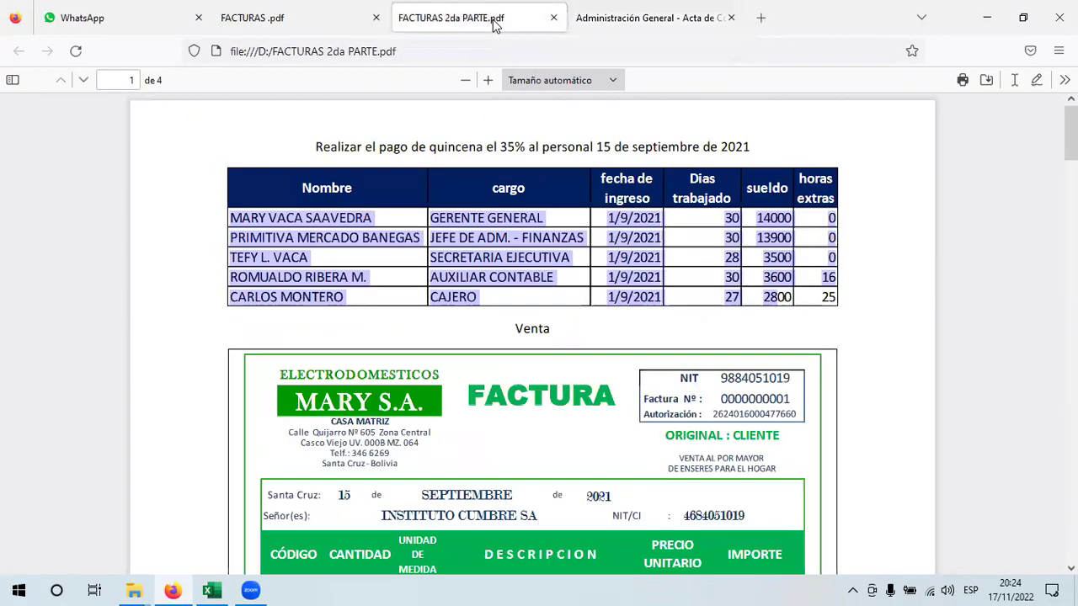
click(299, 18)
scroll(539, 337, up, 20)
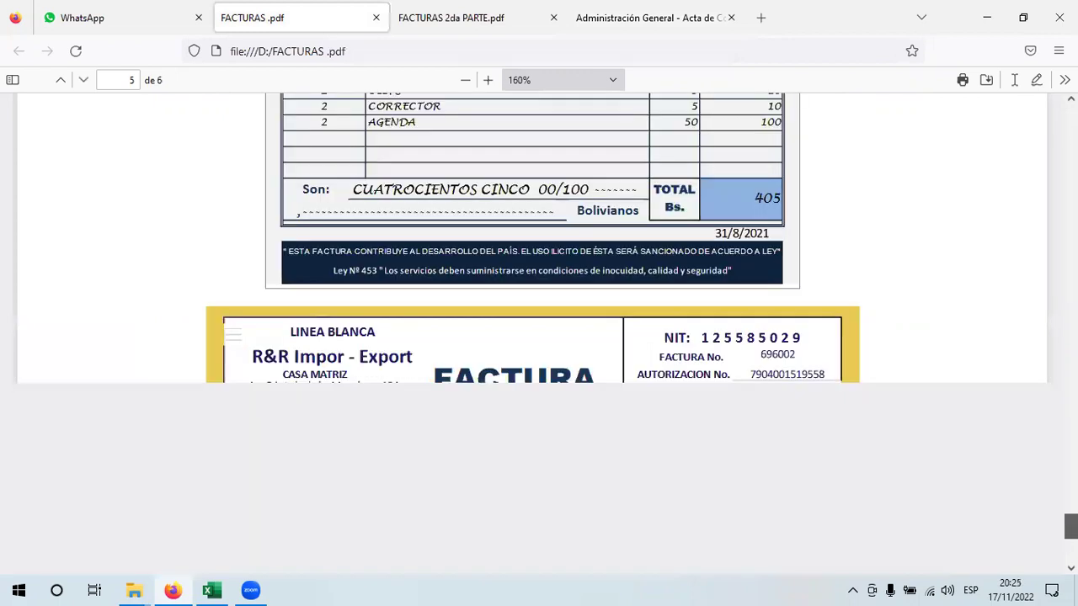
click(458, 18)
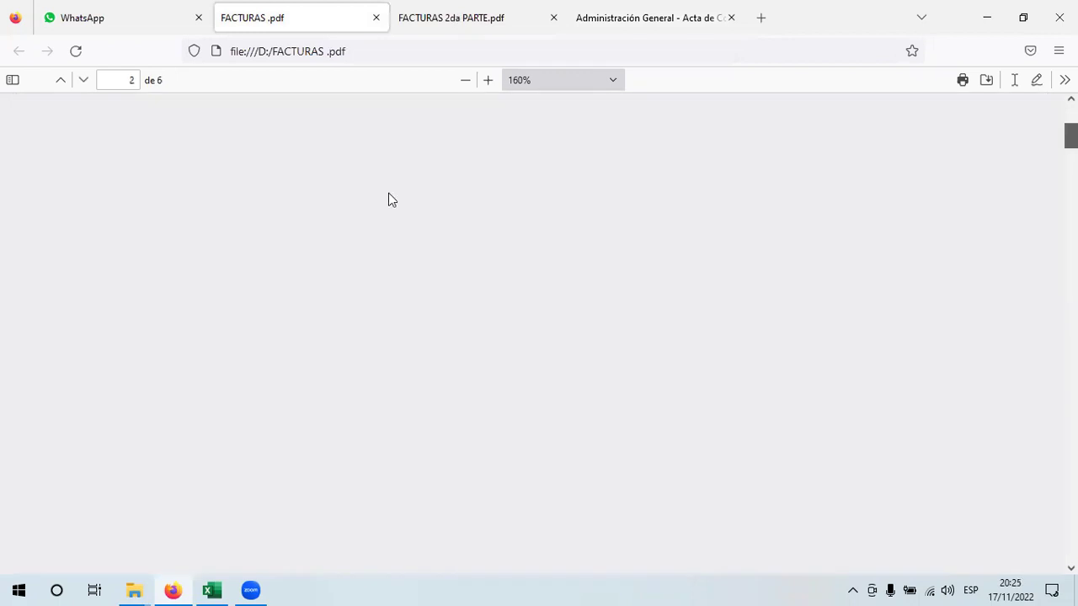
click(325, 169)
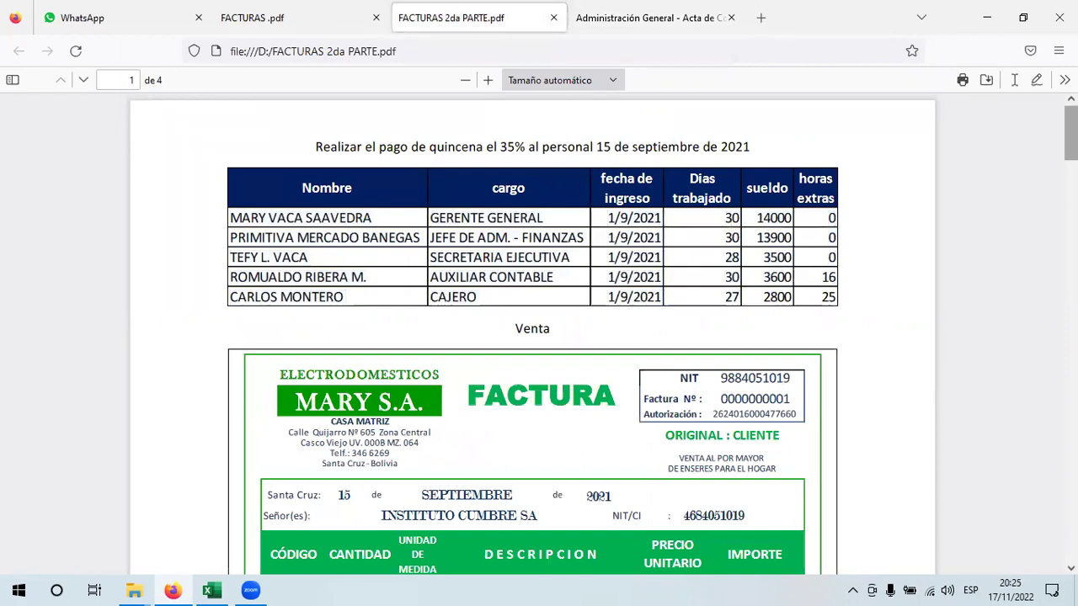
Review the 15 September fortnight payment table and the 30 September salary table in FACTURAS 2da PARTE.pdf.
scroll(631, 384, down, 10)
scroll(615, 215, up, 10)
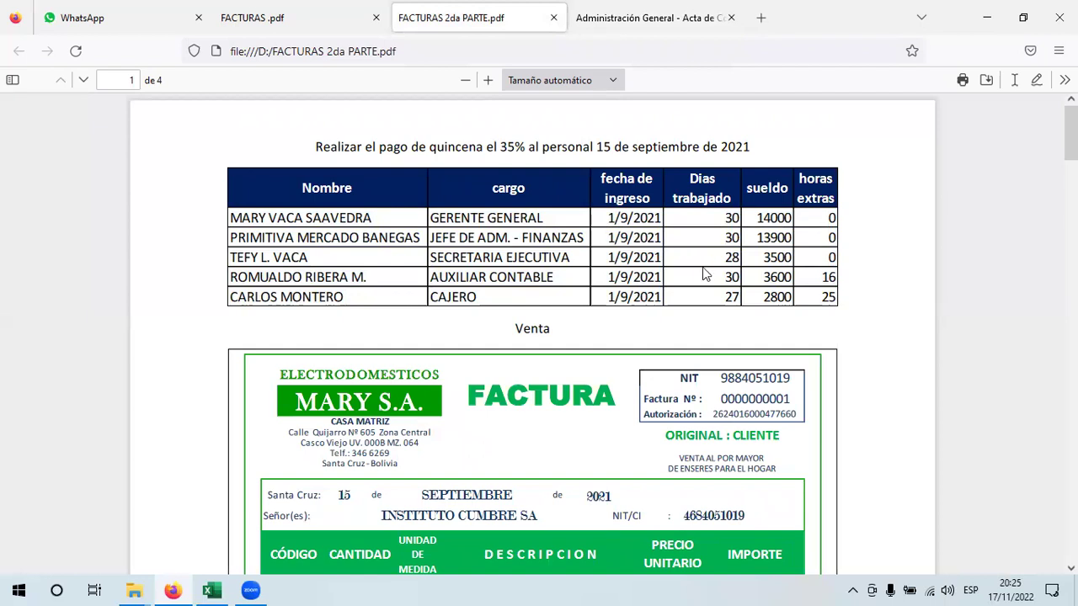
drag(707, 274, 712, 268)
key(End)
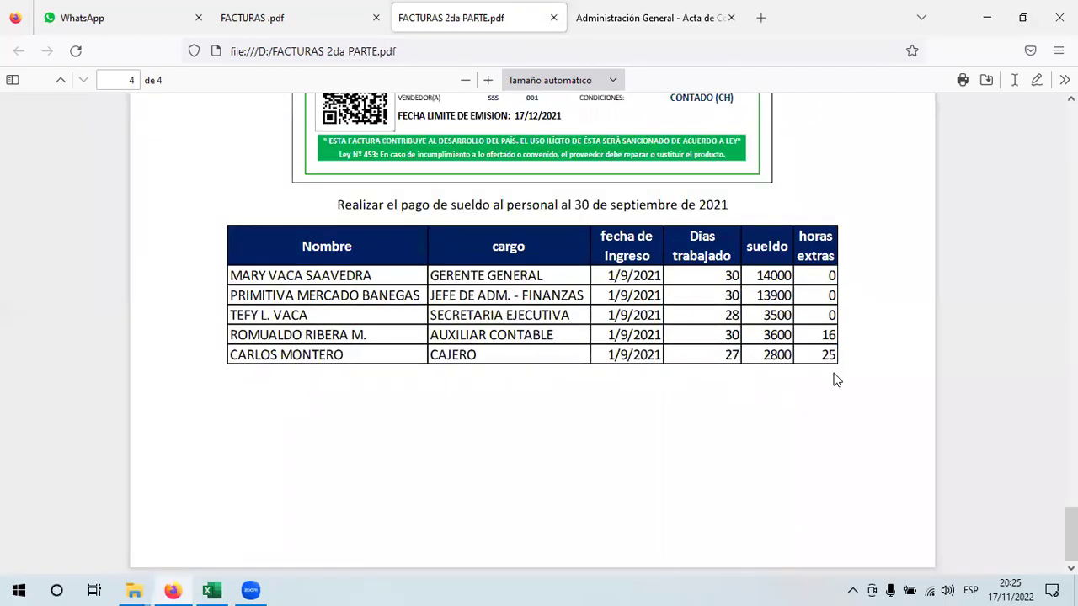
drag(836, 377, 838, 362)
click(946, 259)
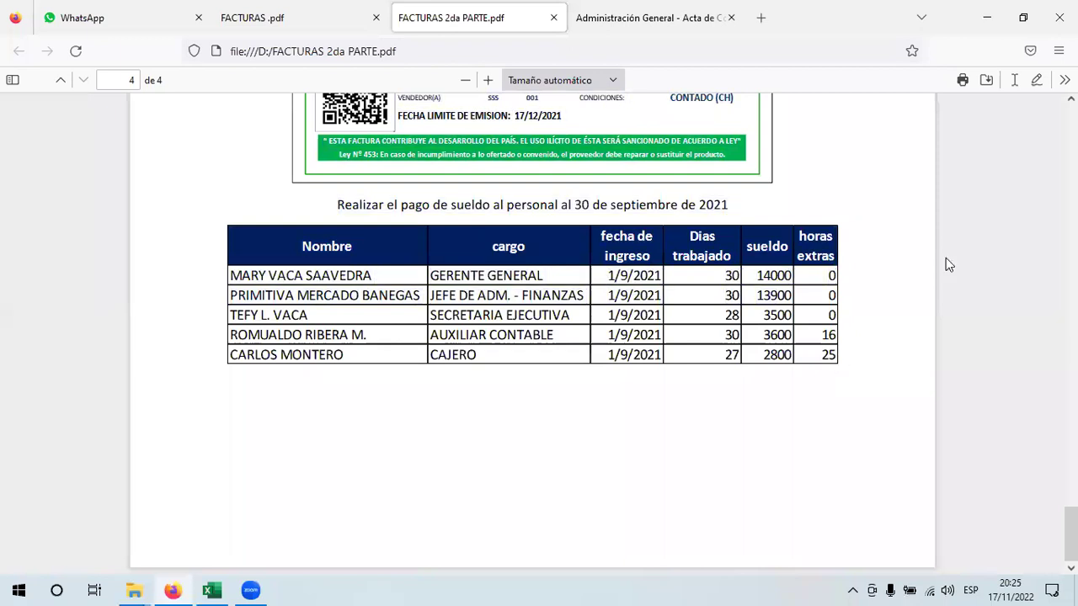